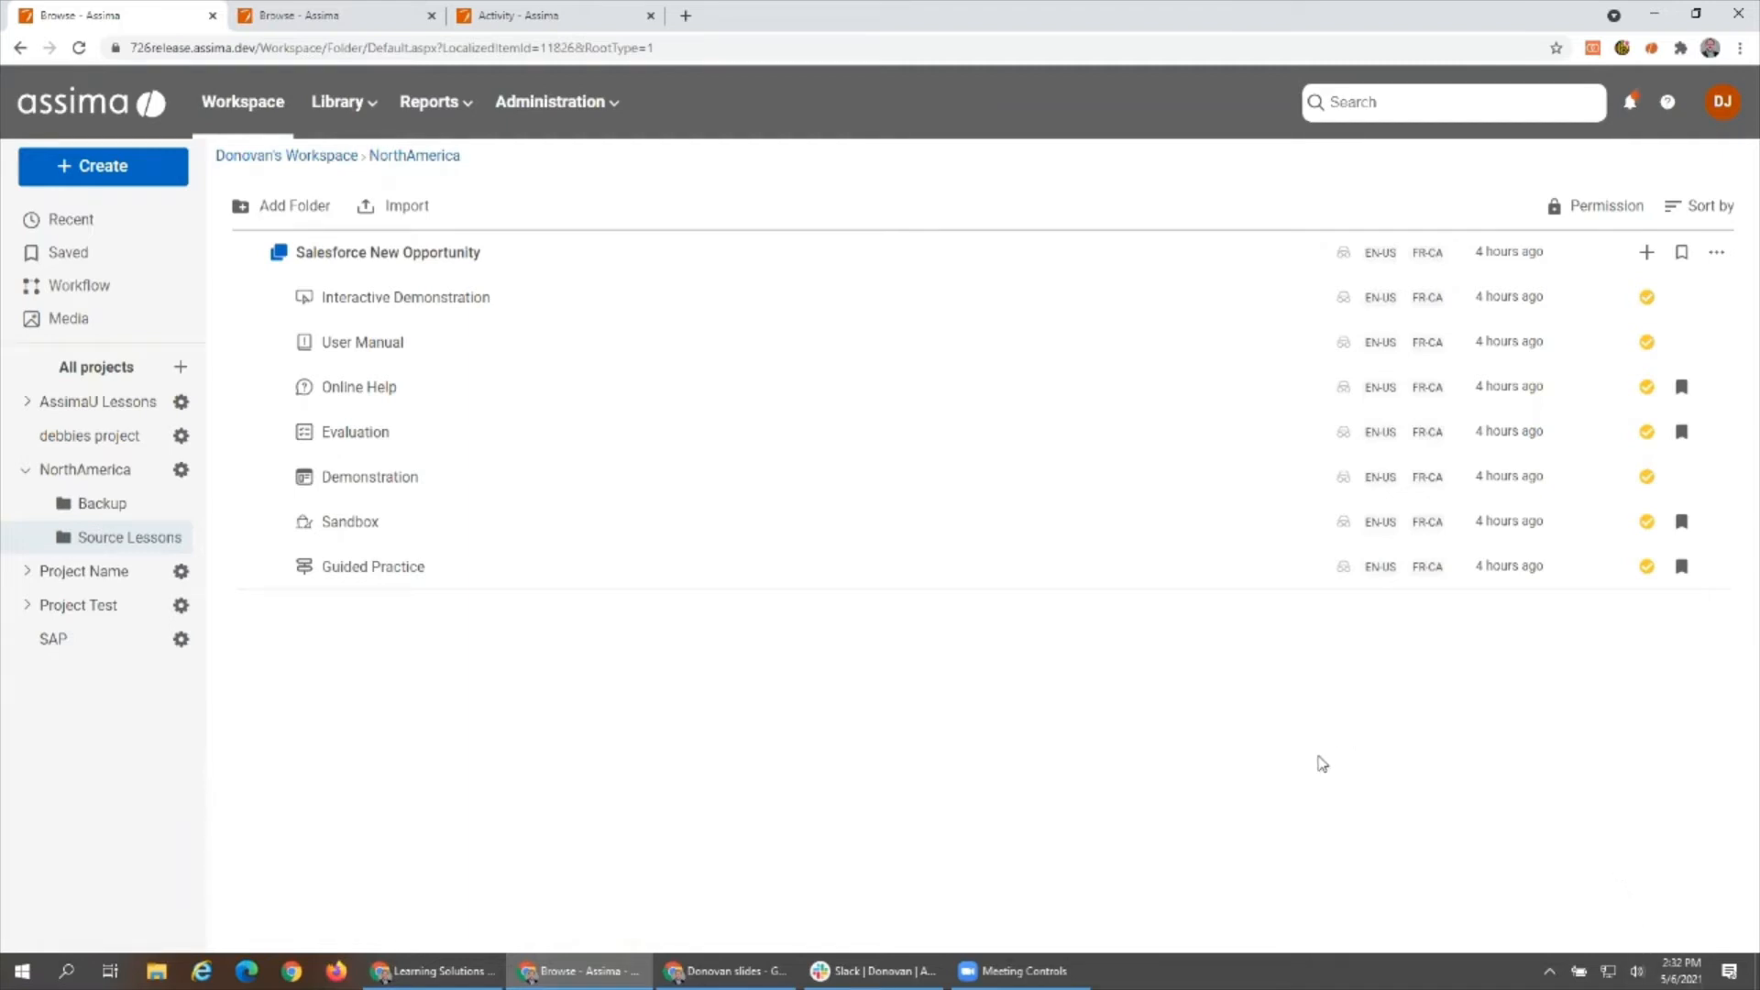
- Open the Guided Practice of the Salesforce New Opportunity lesson and bring up screen 7 – New Opportunity in the screen editor
{"action": "left_click", "coordinate": [422, 569]}
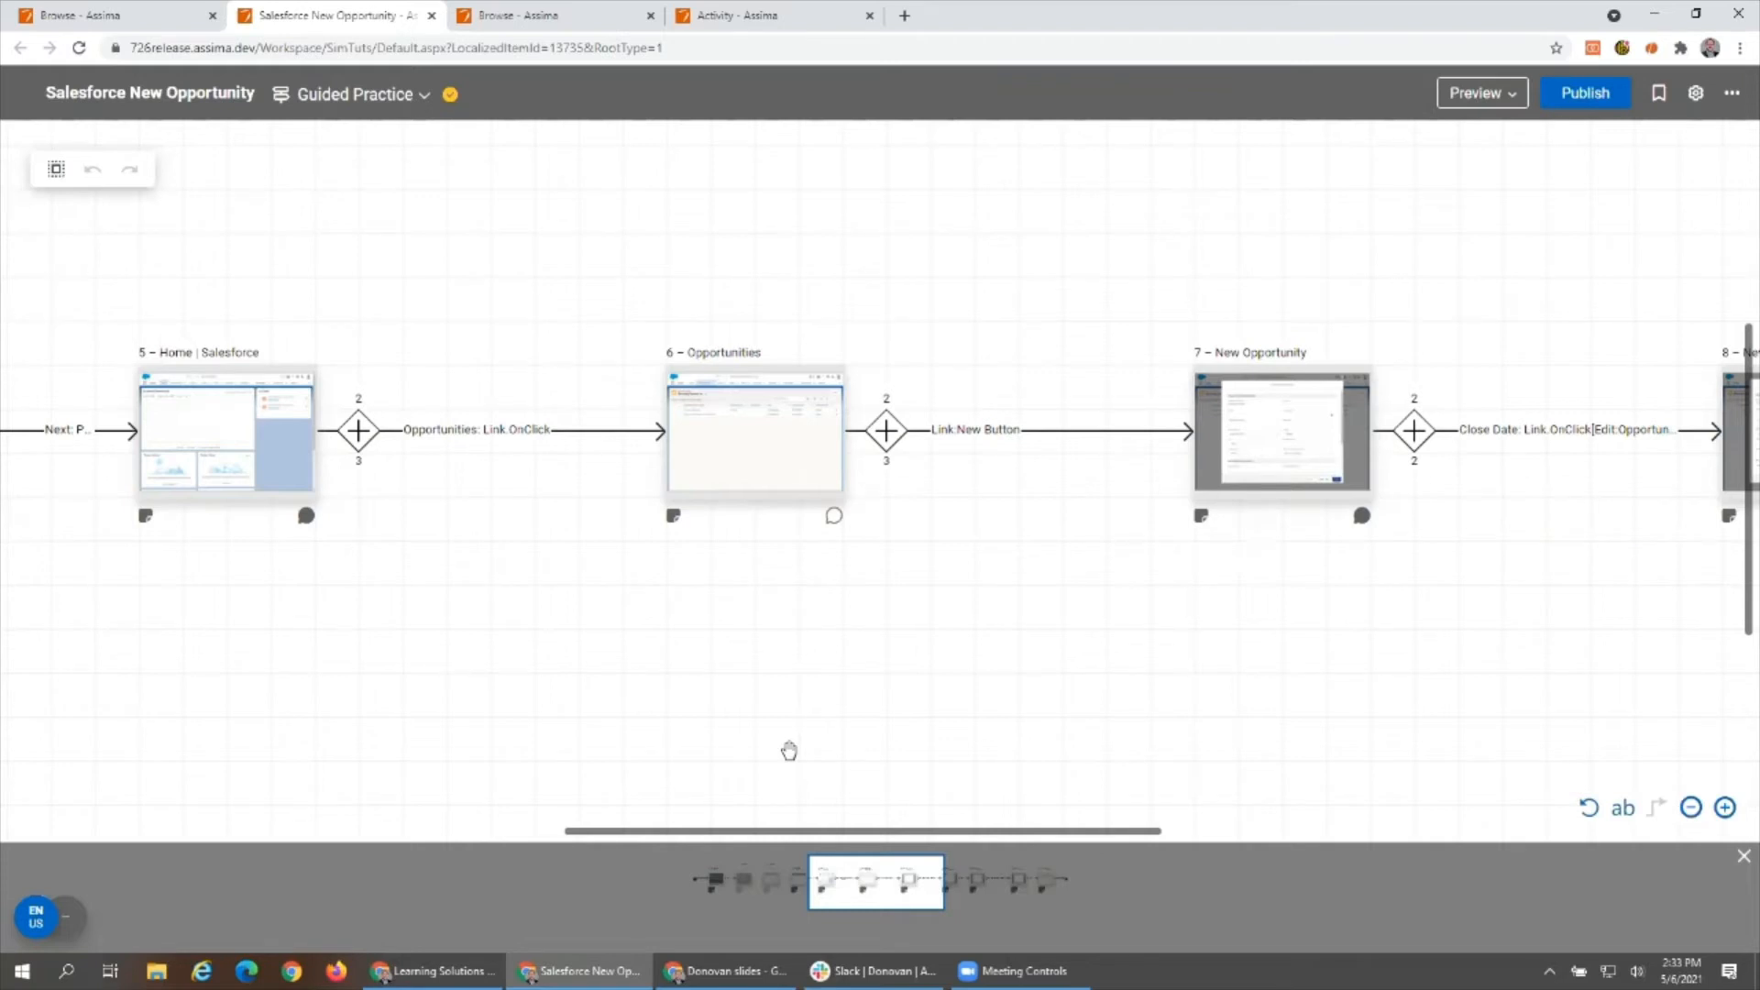
{"action": "mouse_move", "coordinate": [847, 882]}
{"action": "left_mouse_down"}
{"action": "mouse_move", "coordinate": [825, 880]}
{"action": "mouse_move", "coordinate": [1046, 880]}
{"action": "mouse_move", "coordinate": [839, 882]}
{"action": "mouse_move", "coordinate": [864, 882]}
{"action": "left_mouse_up"}
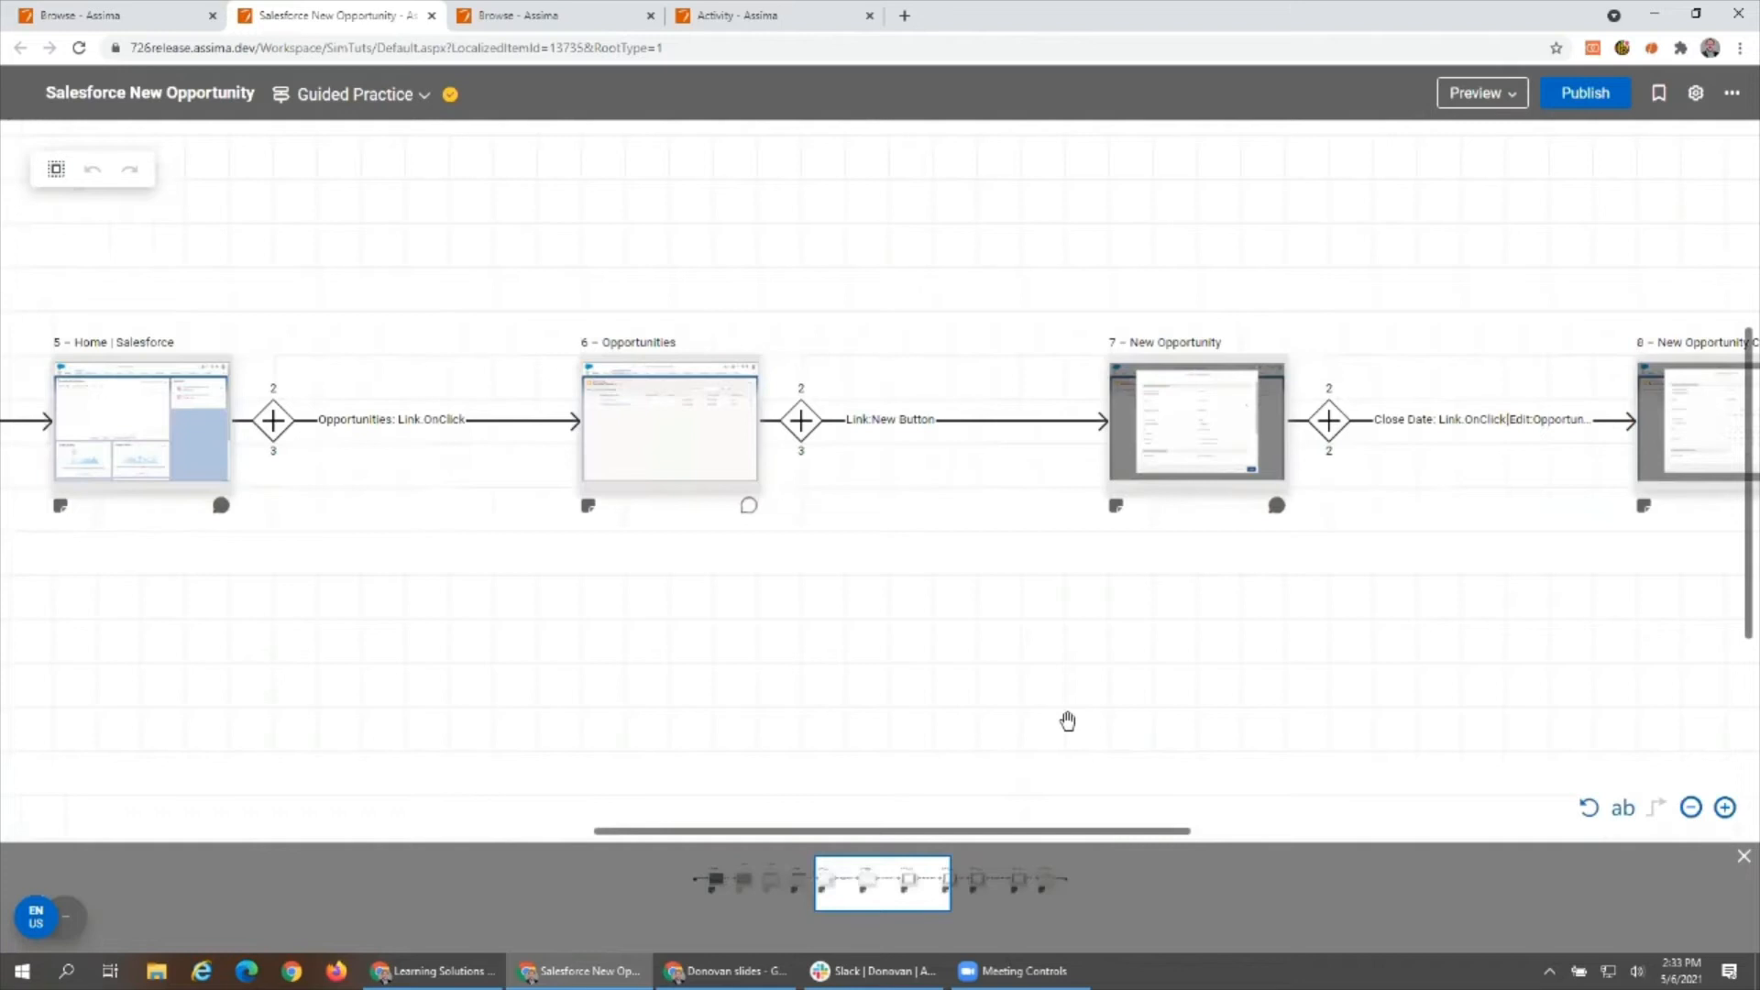
{"action": "left_click", "coordinate": [1182, 444]}
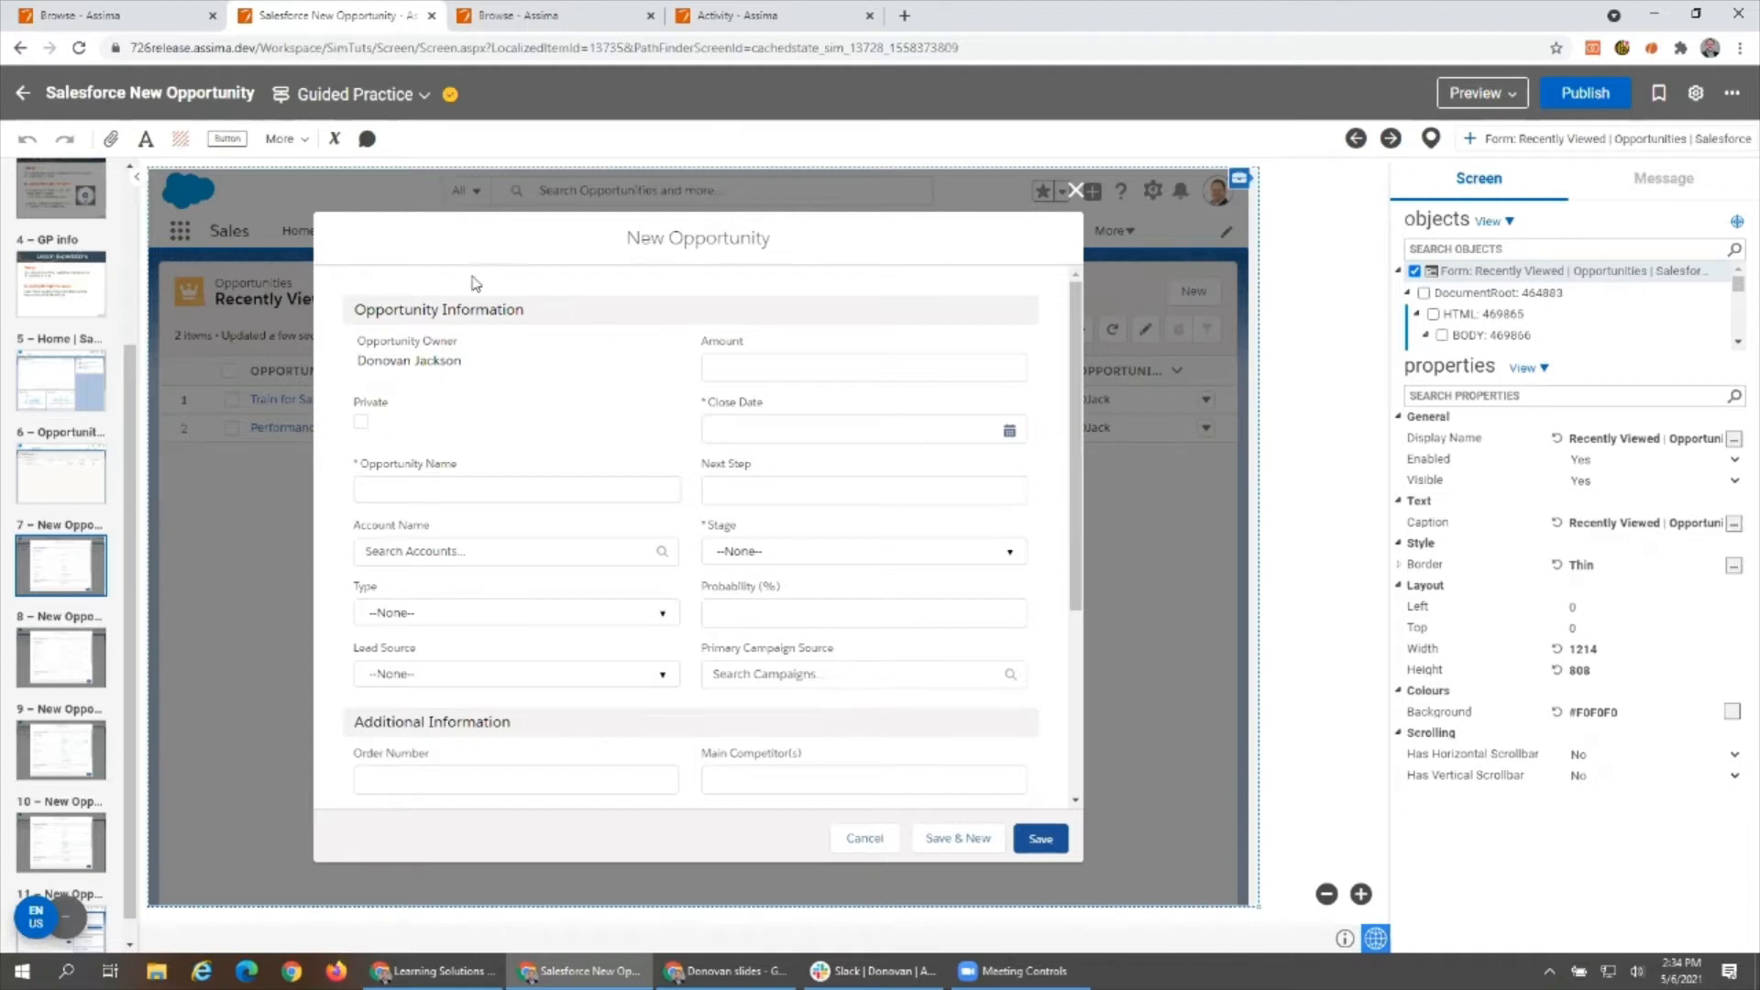
- Try shrinking the Opportunity Name input field to about 170 px wide, and undo the resize
{"action": "left_click", "coordinate": [425, 344]}
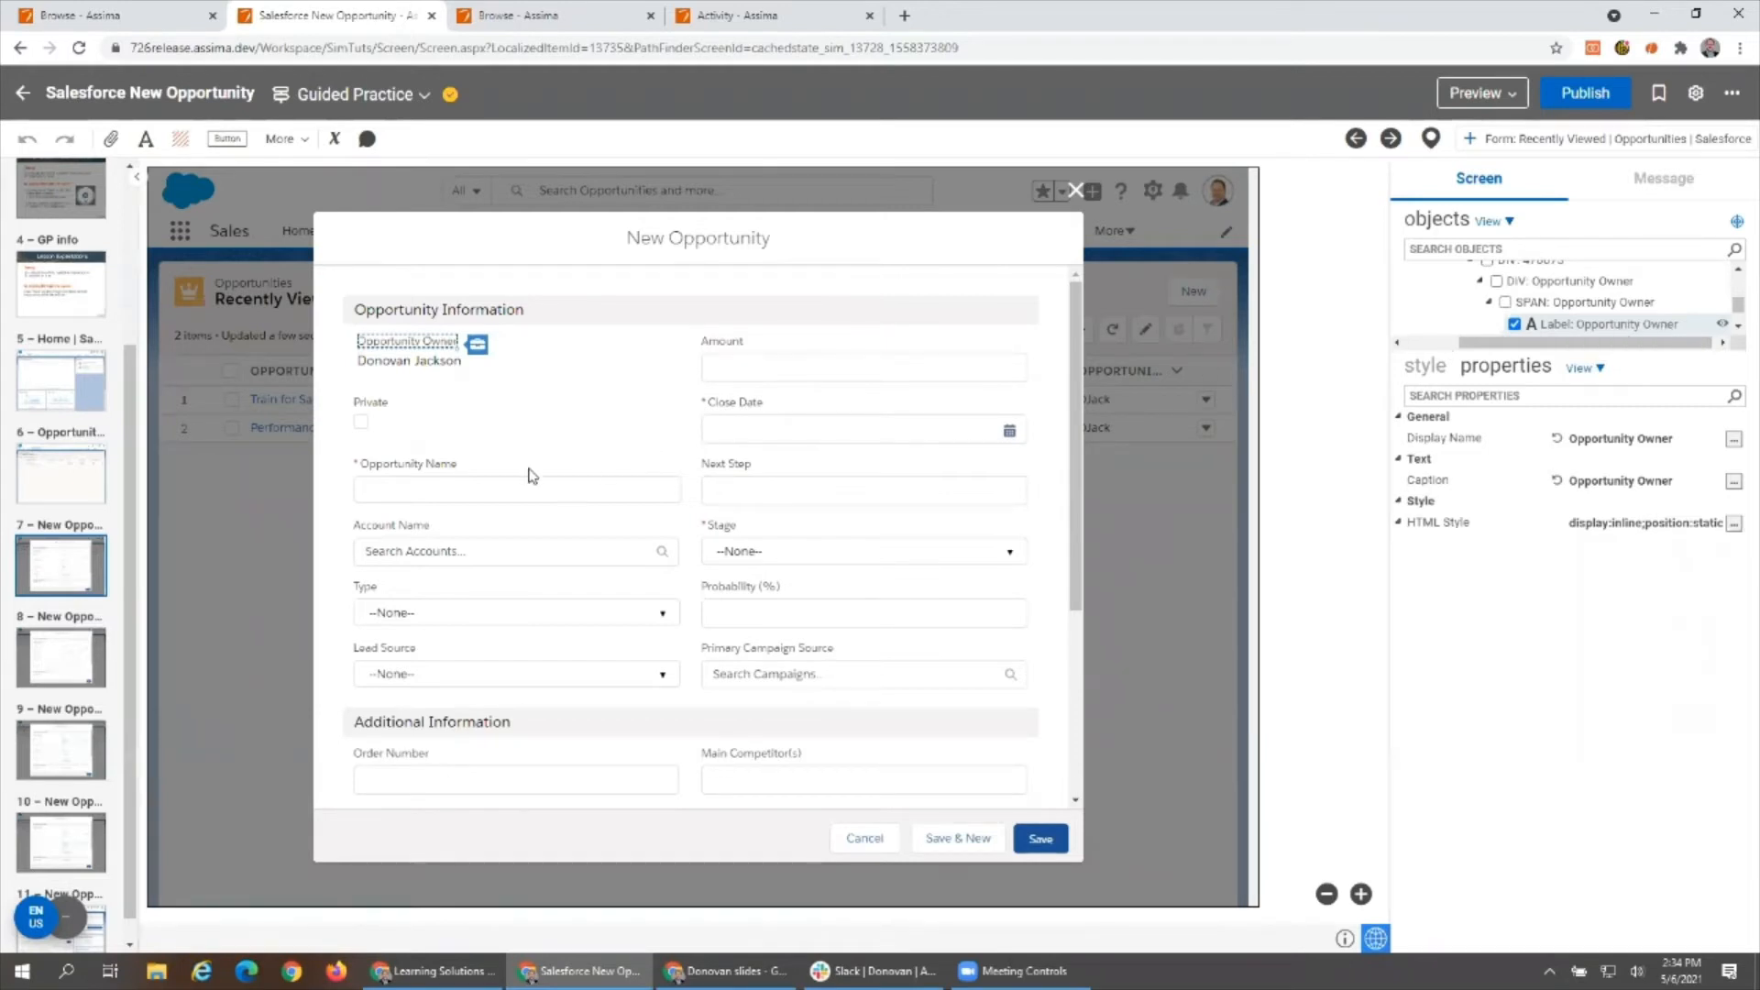
{"action": "left_click", "coordinate": [422, 488]}
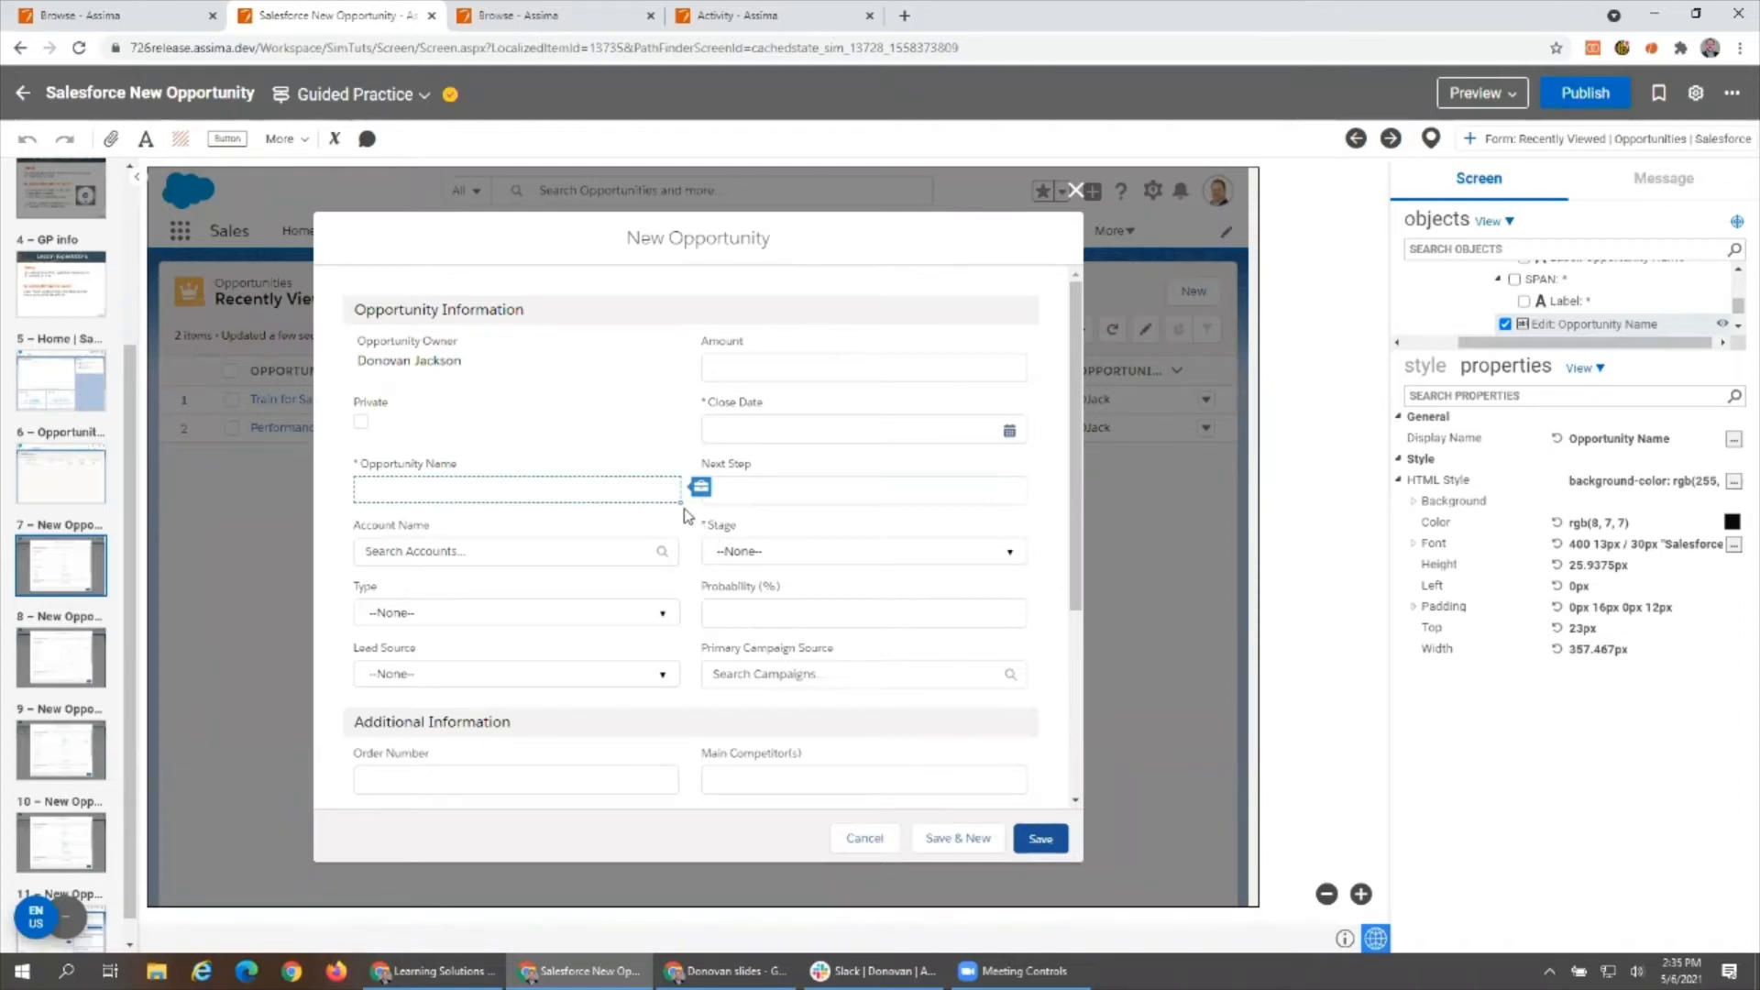
{"action": "left_click_drag", "start_coordinate": [681, 504], "coordinate": [511, 488]}
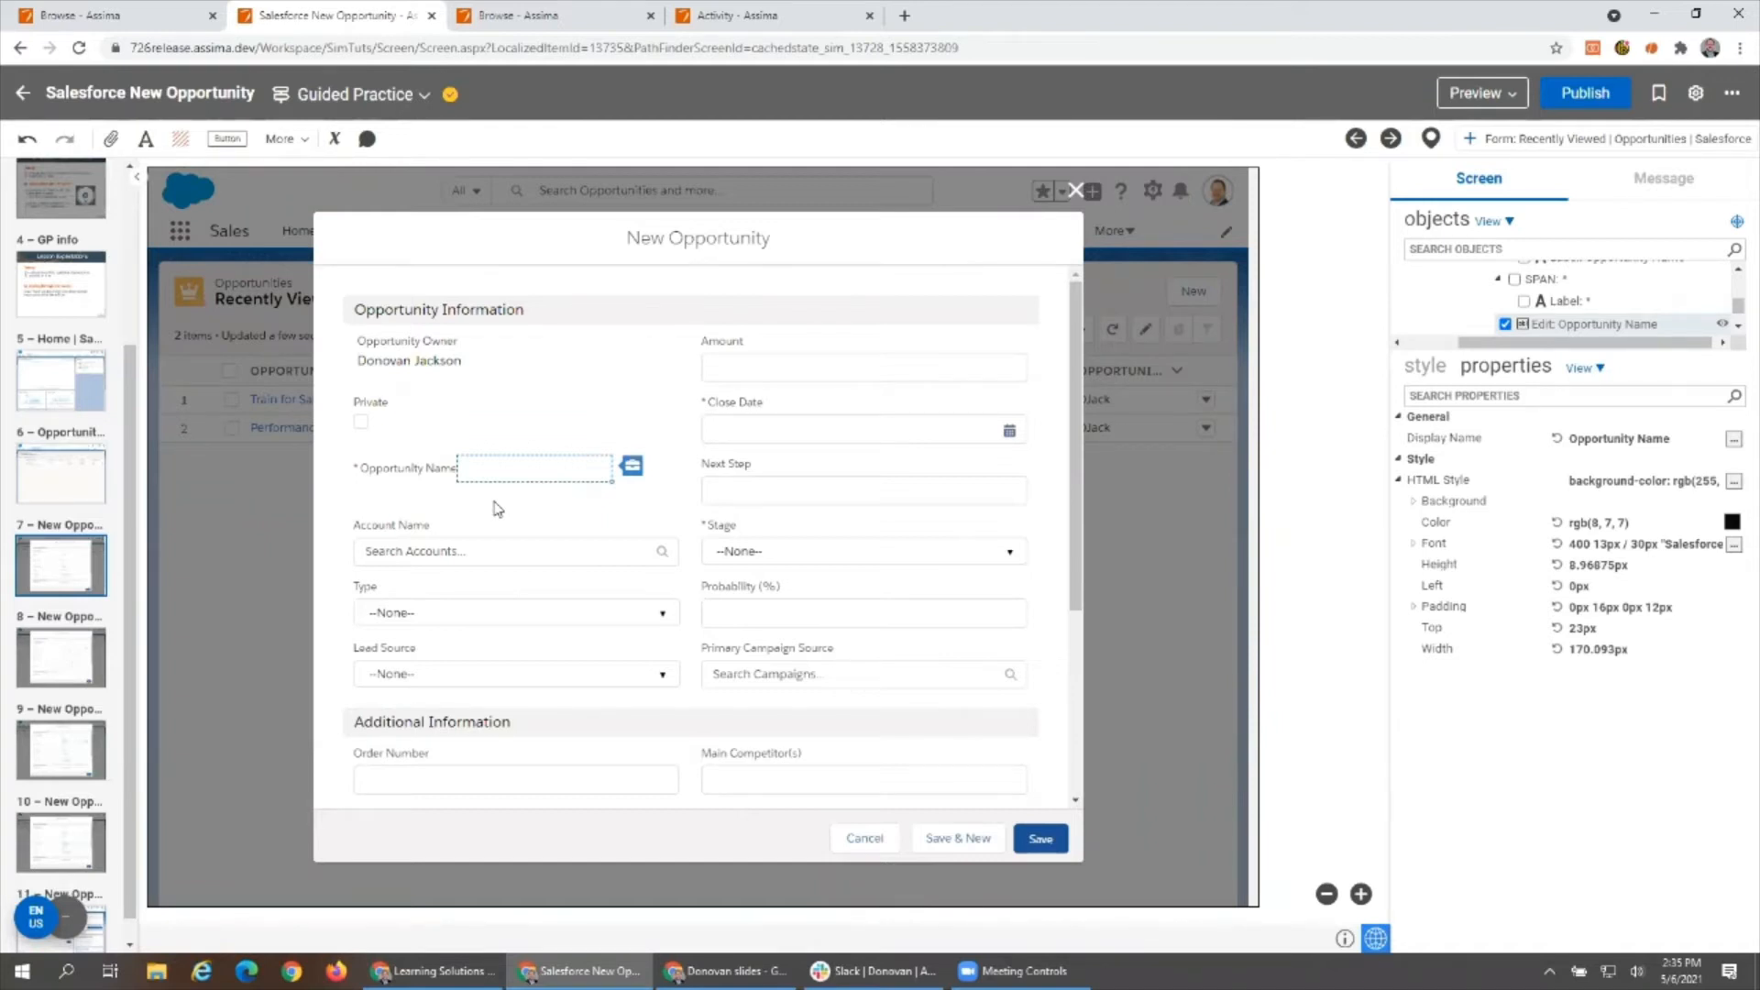
{"action": "key", "text": "ctrl+z"}
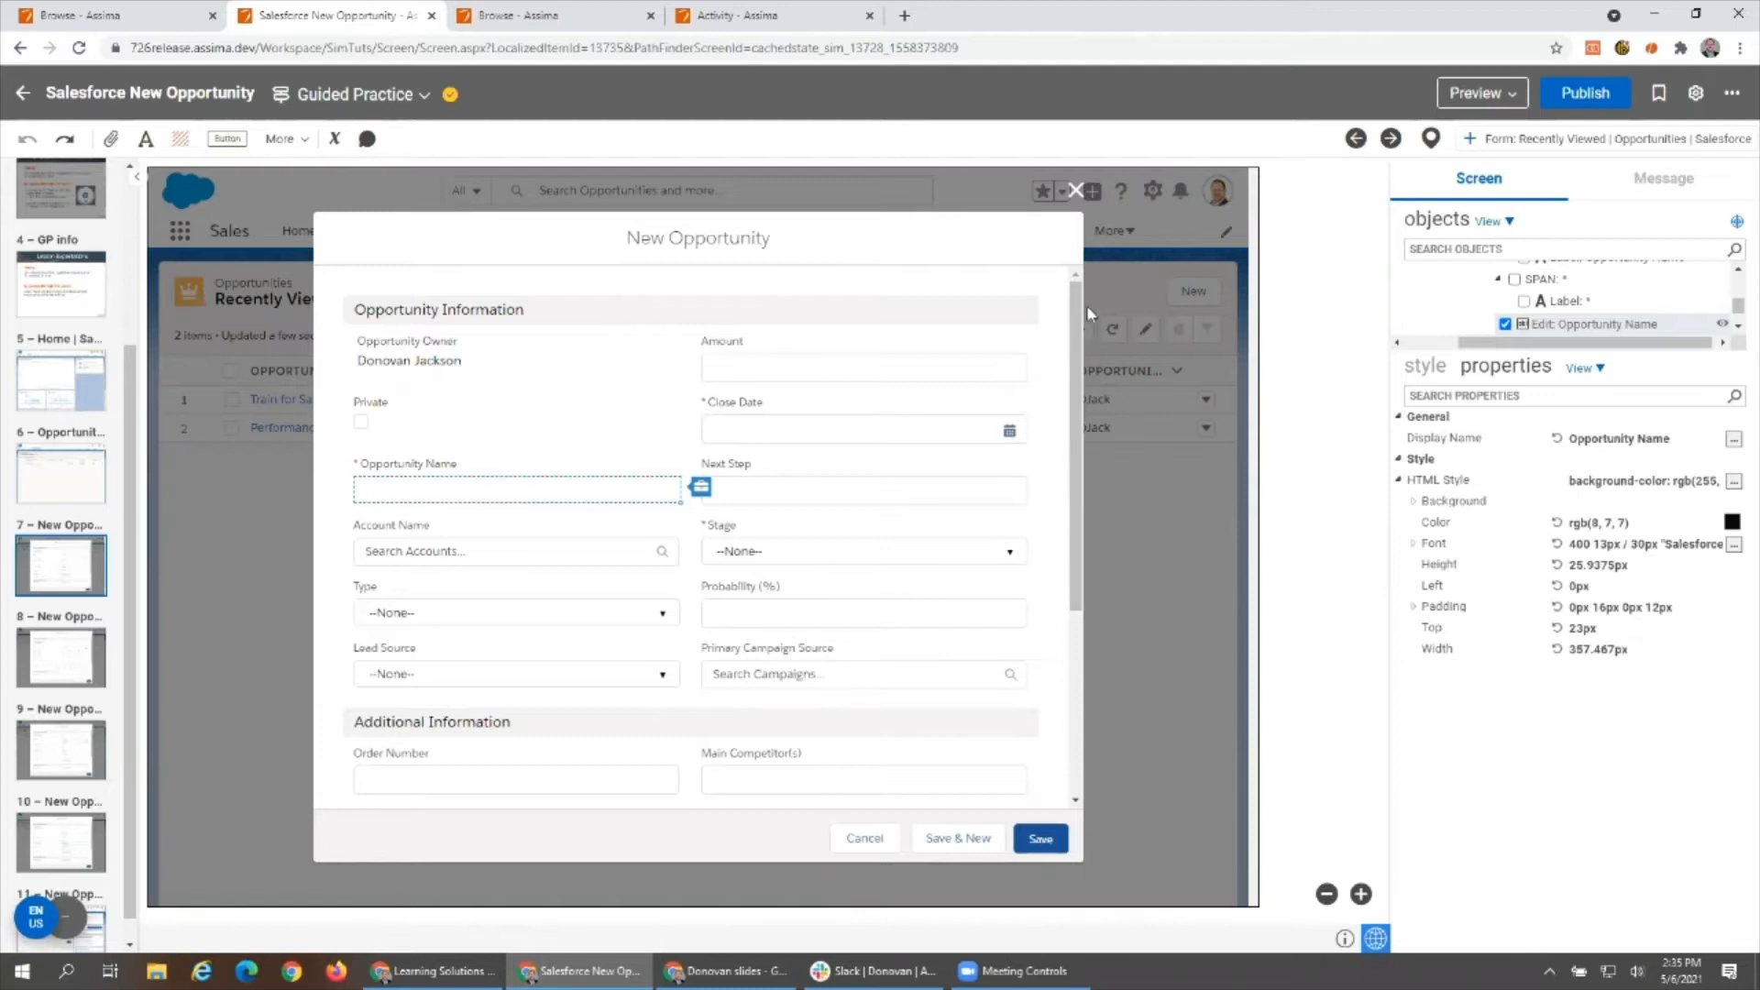
- Inspect the item list of the Delivery/Installation Status combo box, including the Completed entry, and close its editor without saving
{"action": "left_click_drag", "start_coordinate": [1075, 307], "coordinate": [1059, 591]}
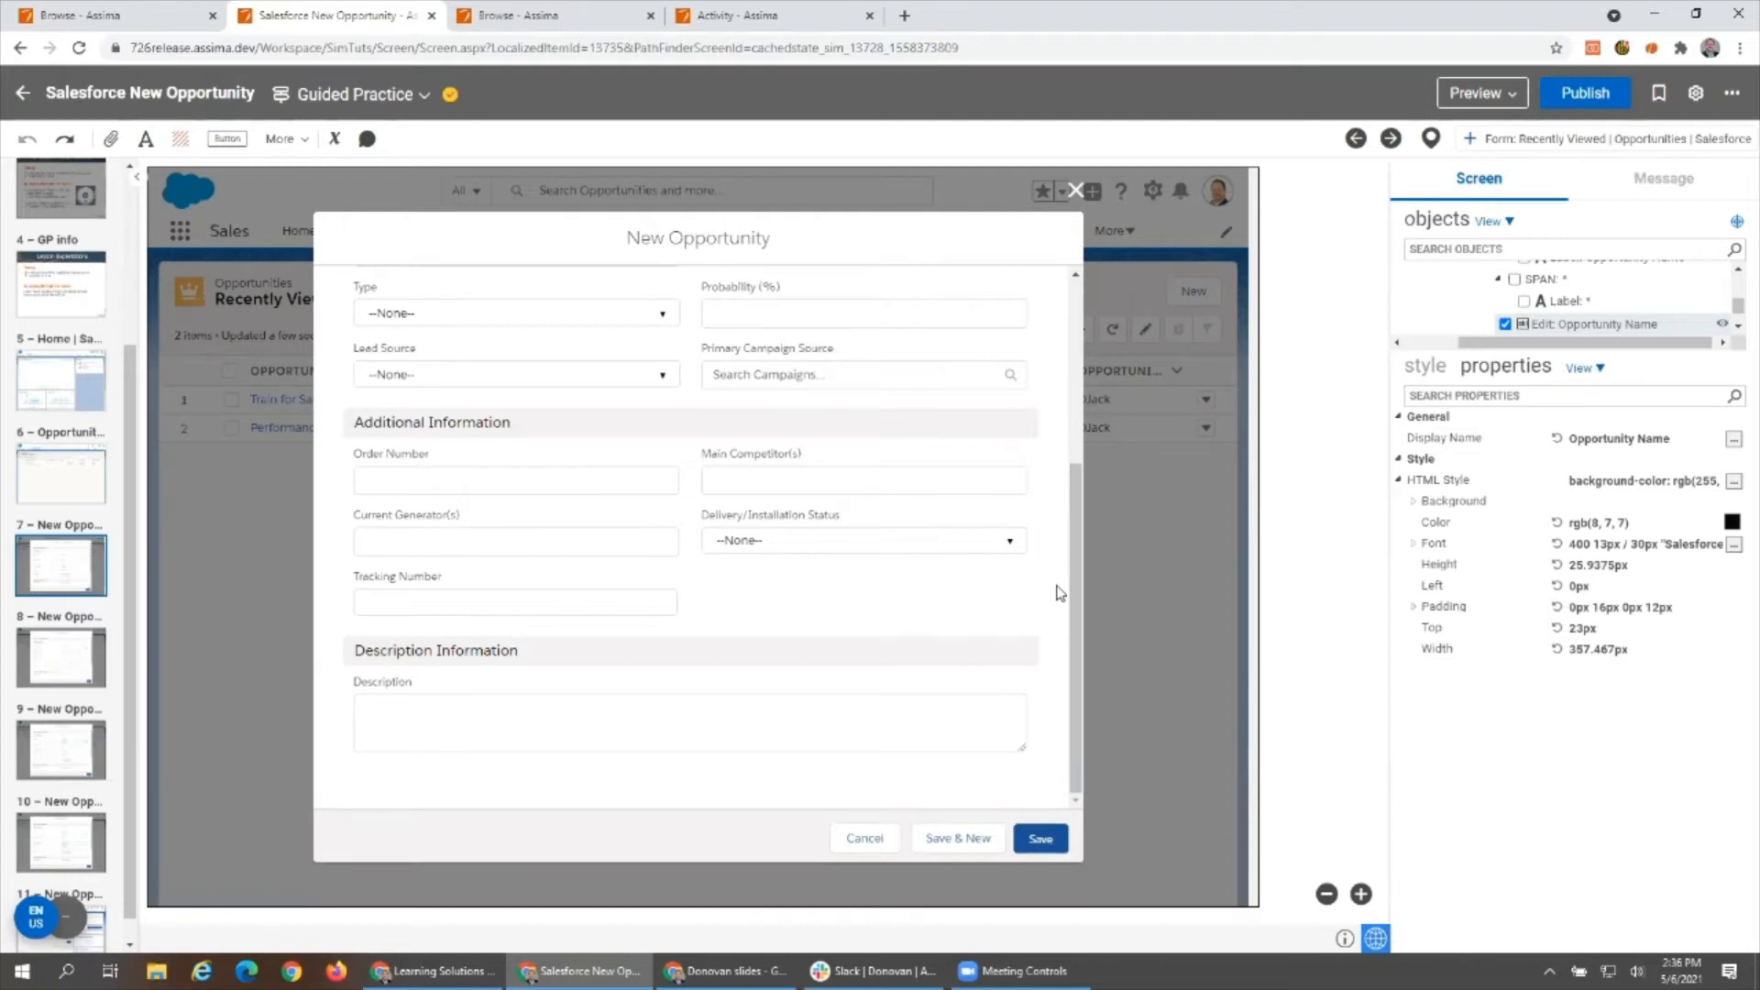
{"action": "left_click", "coordinate": [905, 537]}
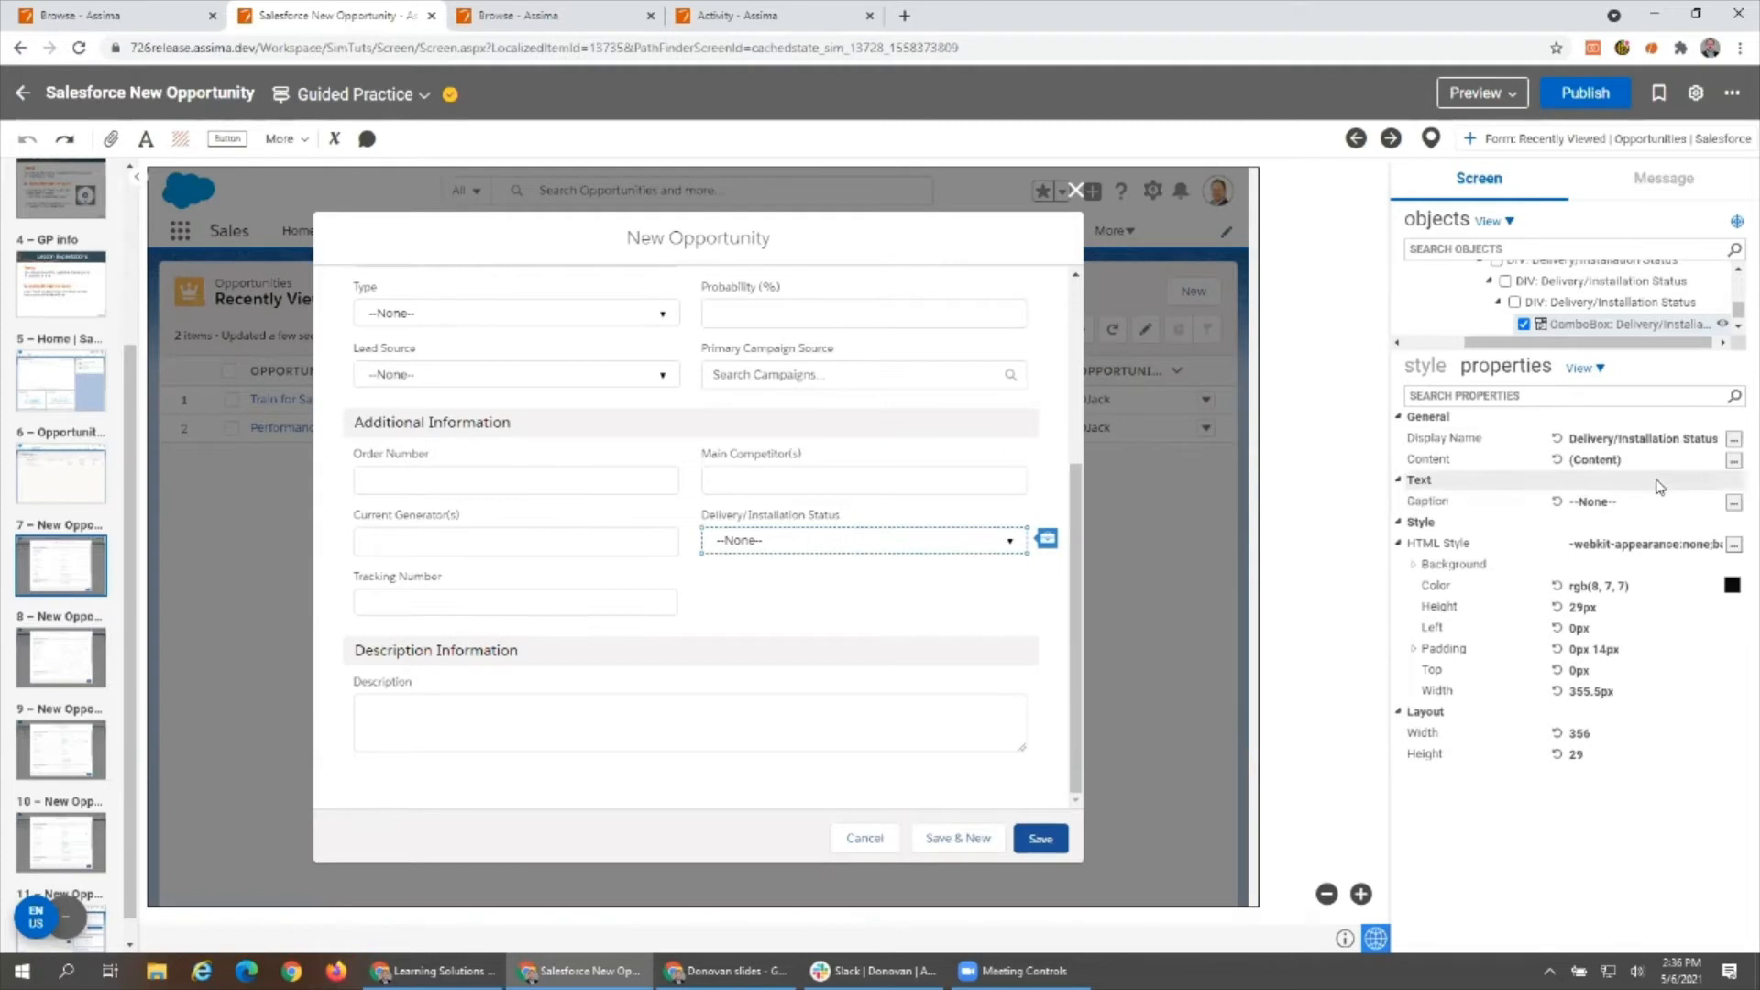
{"action": "left_click", "coordinate": [1734, 460]}
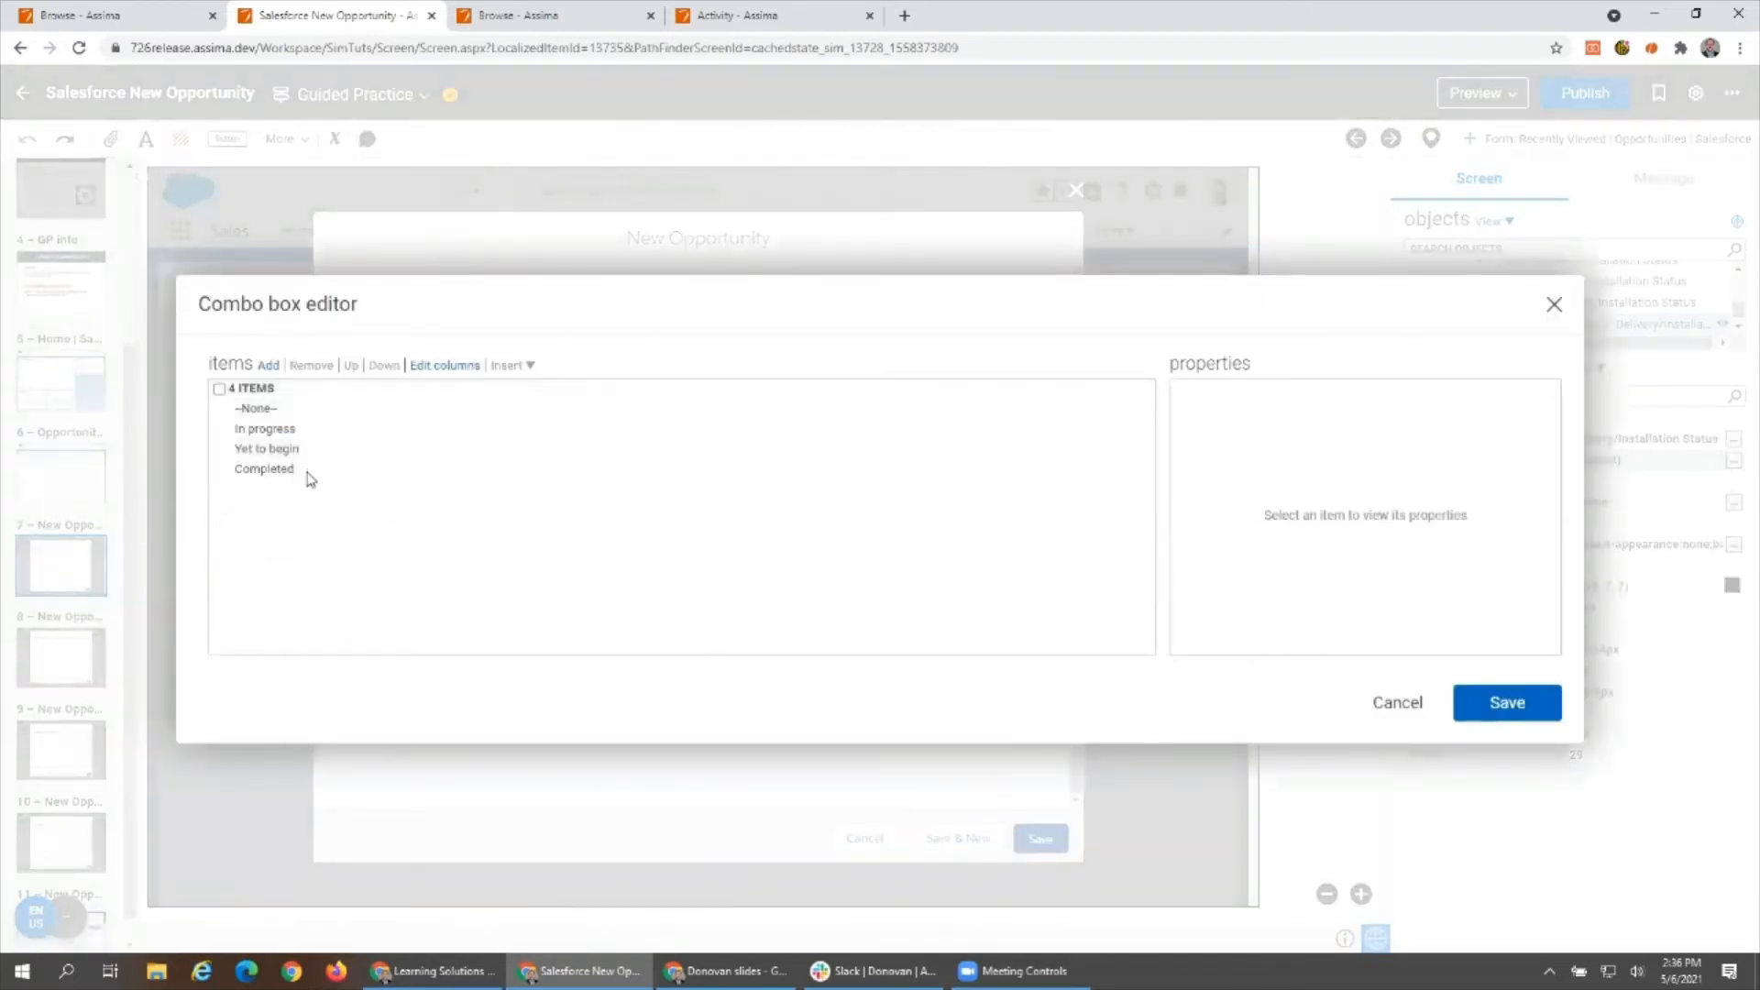
{"action": "left_click", "coordinate": [305, 469]}
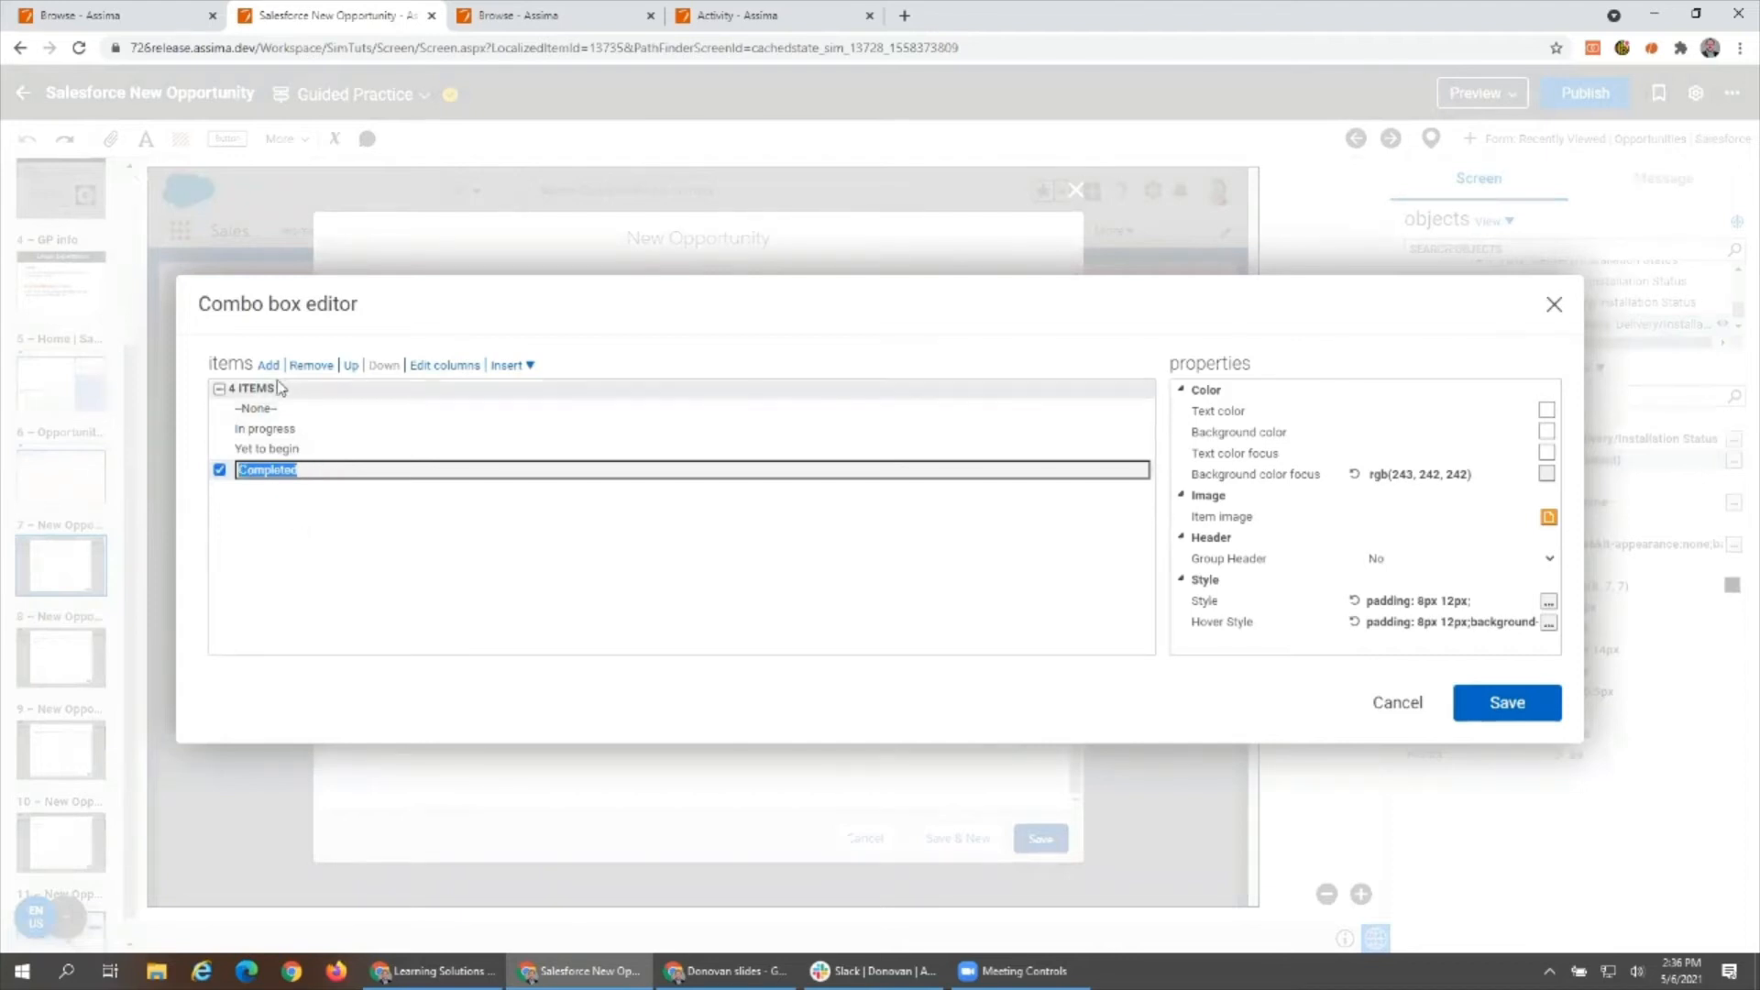
{"action": "left_click", "coordinate": [1381, 711]}
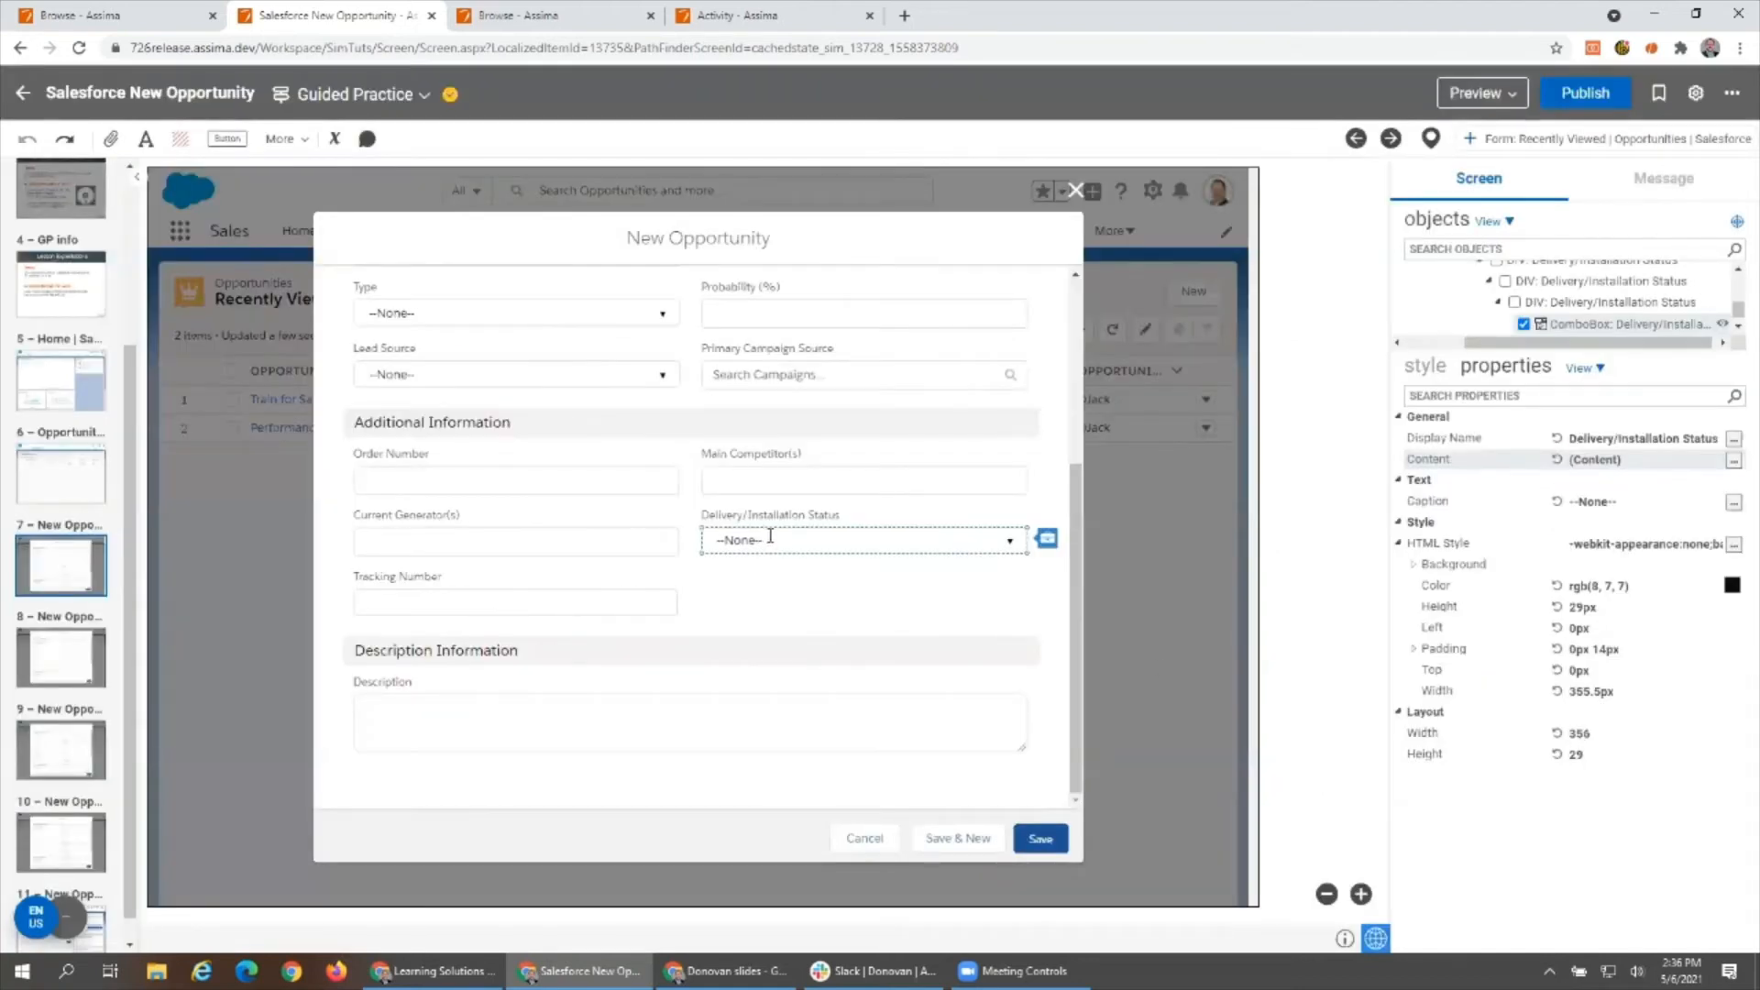
- Examine the properties of the Lead Source, Opportunity Name and Amount fields and look through the whole New Opportunity form
{"action": "left_click", "coordinate": [597, 371]}
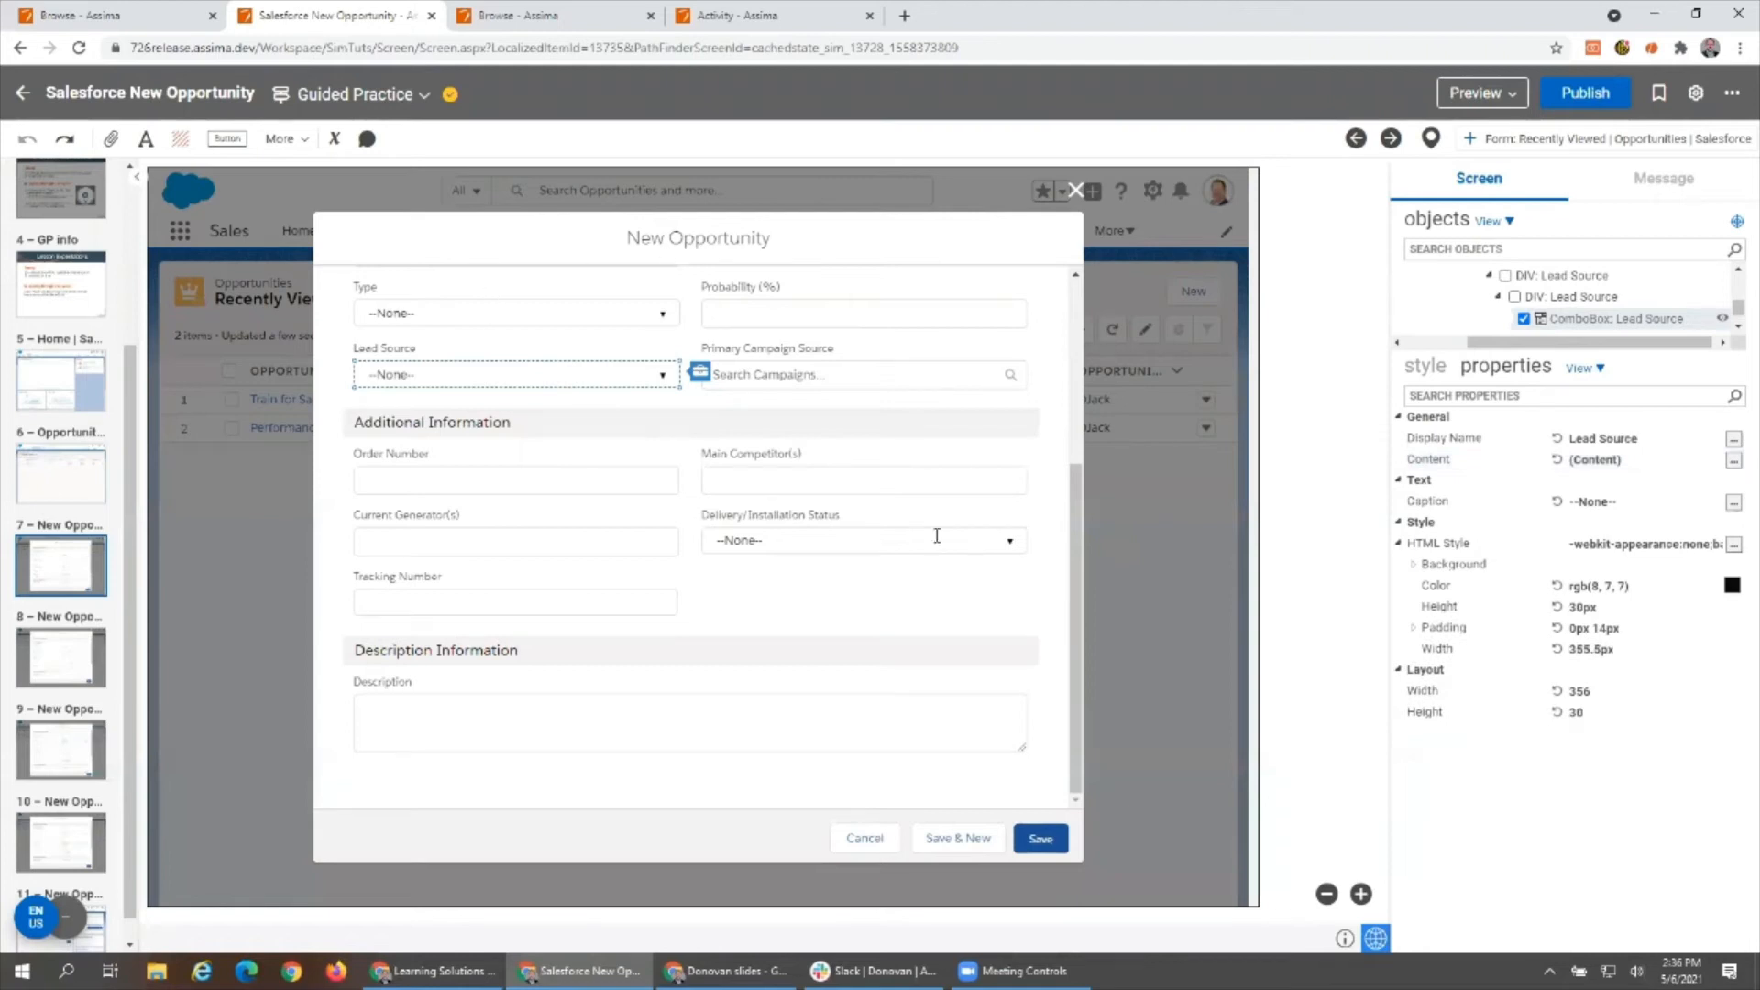
{"action": "left_click_drag", "start_coordinate": [1075, 718], "coordinate": [1056, 493]}
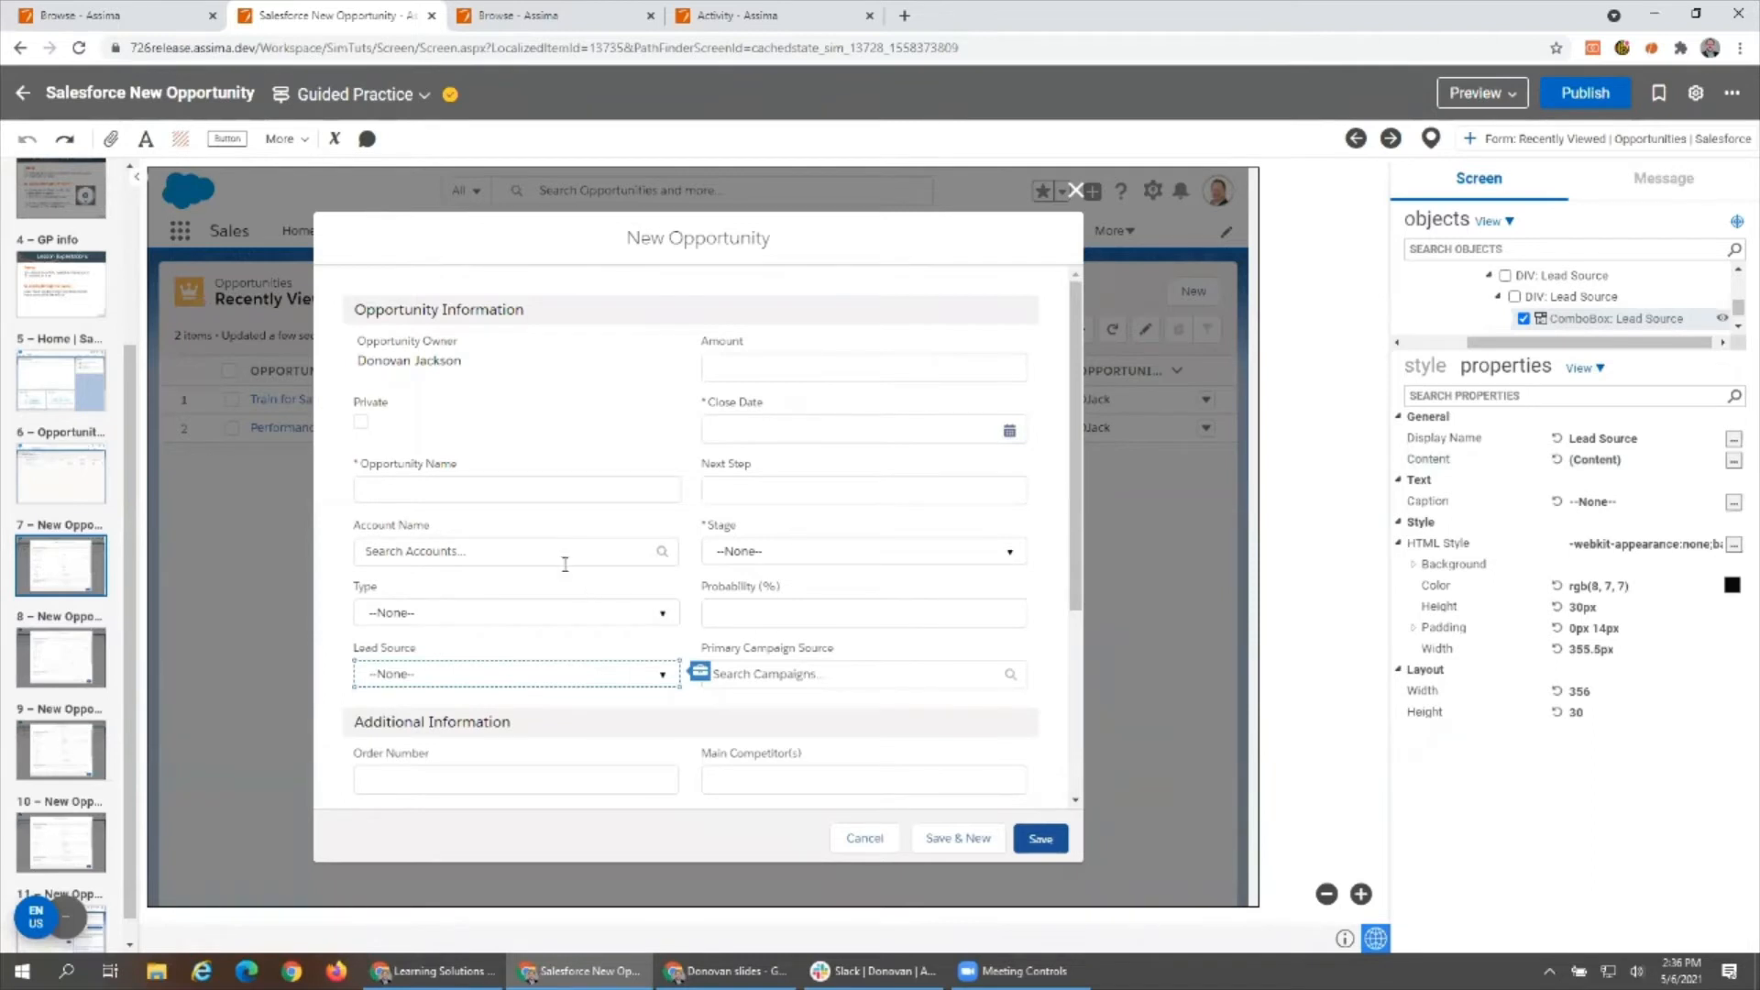
{"action": "left_click", "coordinate": [495, 492]}
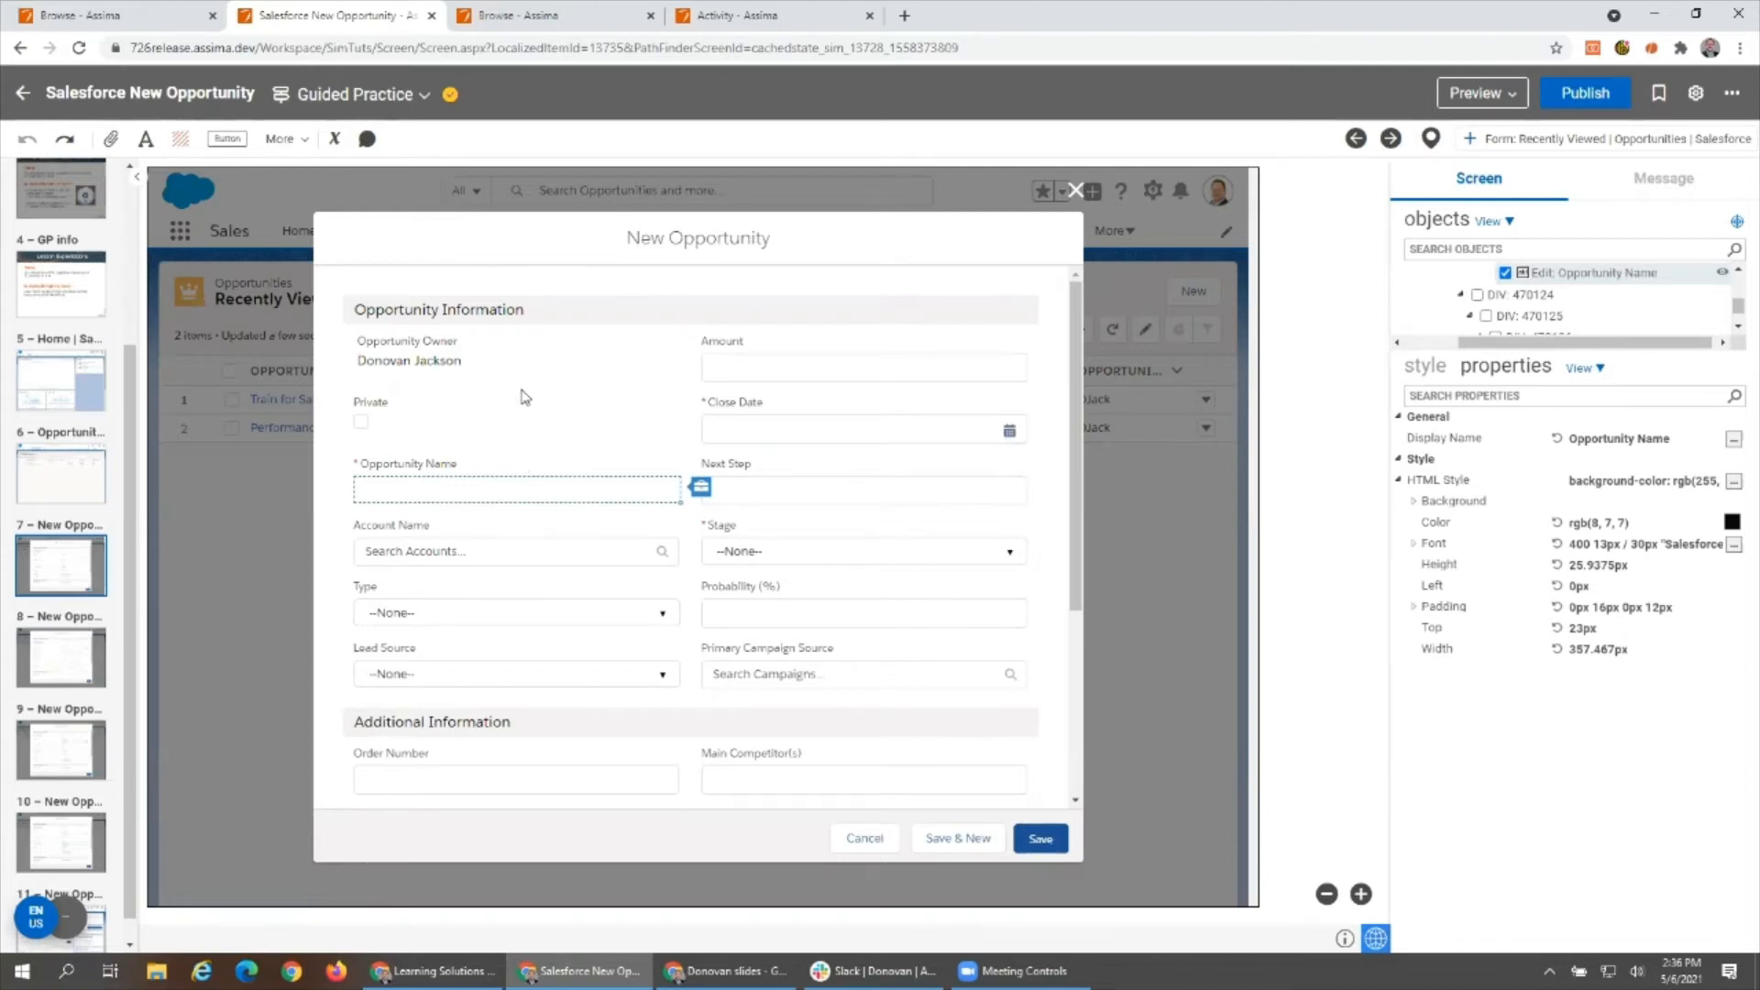
{"action": "left_click", "coordinate": [845, 220]}
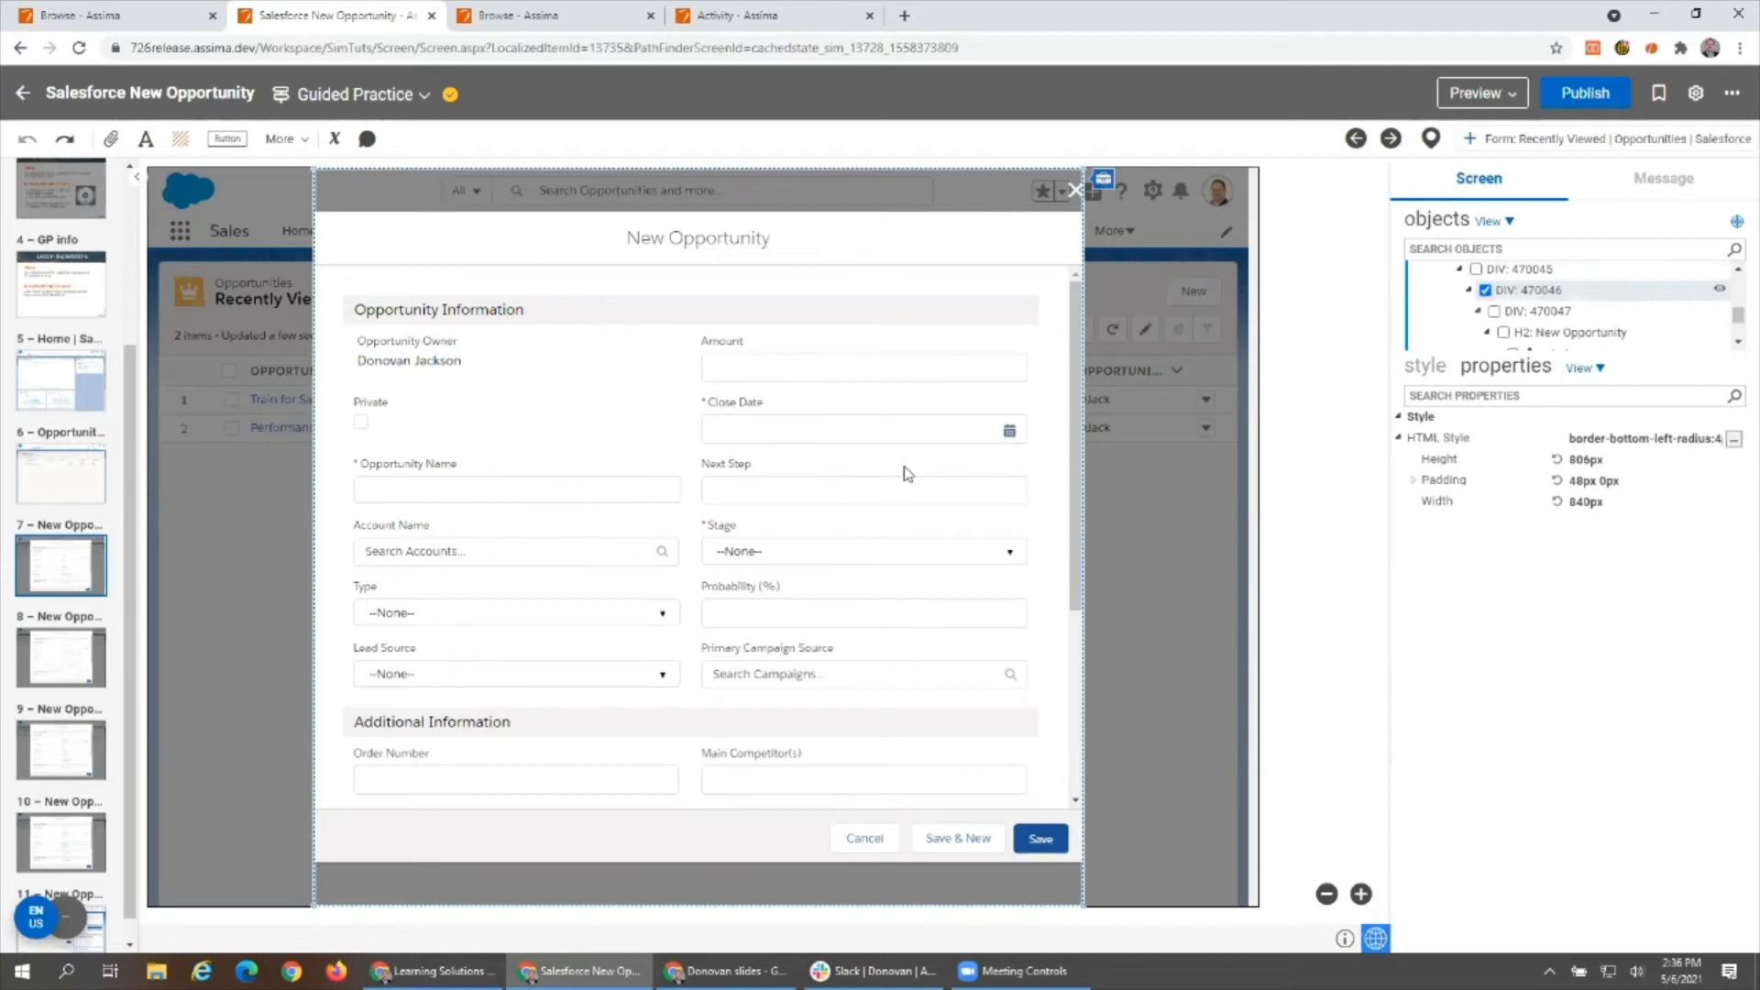
{"action": "left_click", "coordinate": [822, 371]}
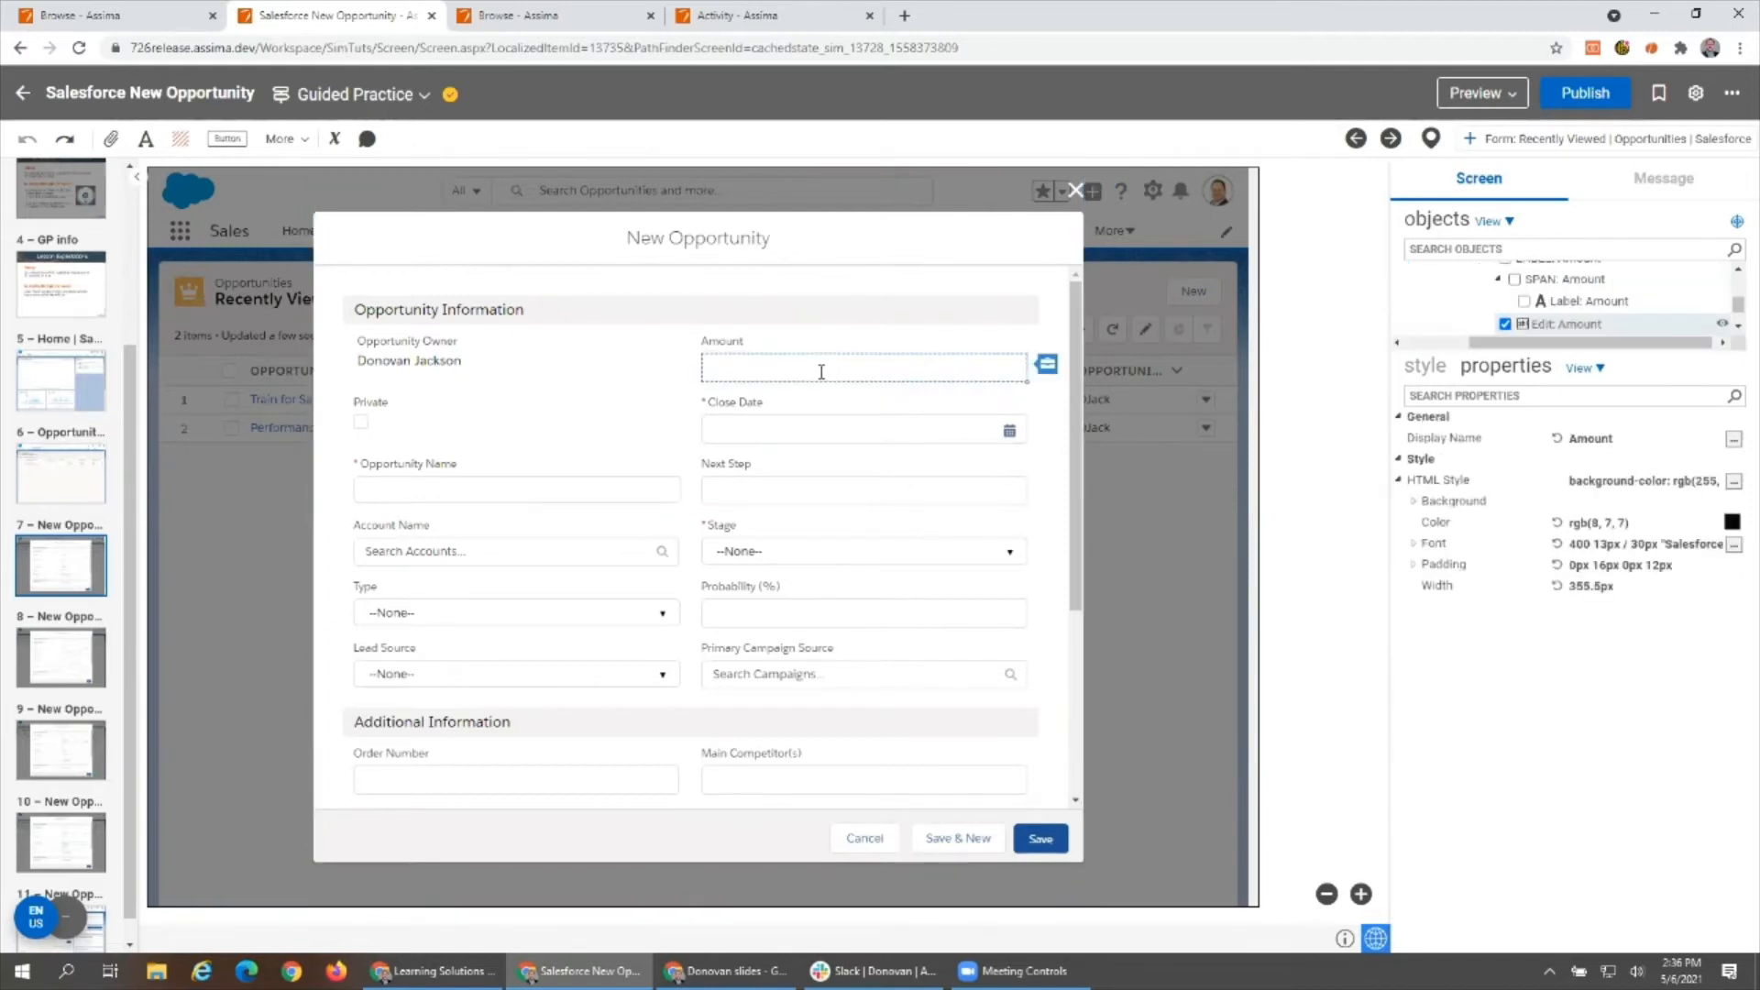
{"action": "left_click", "coordinate": [481, 482]}
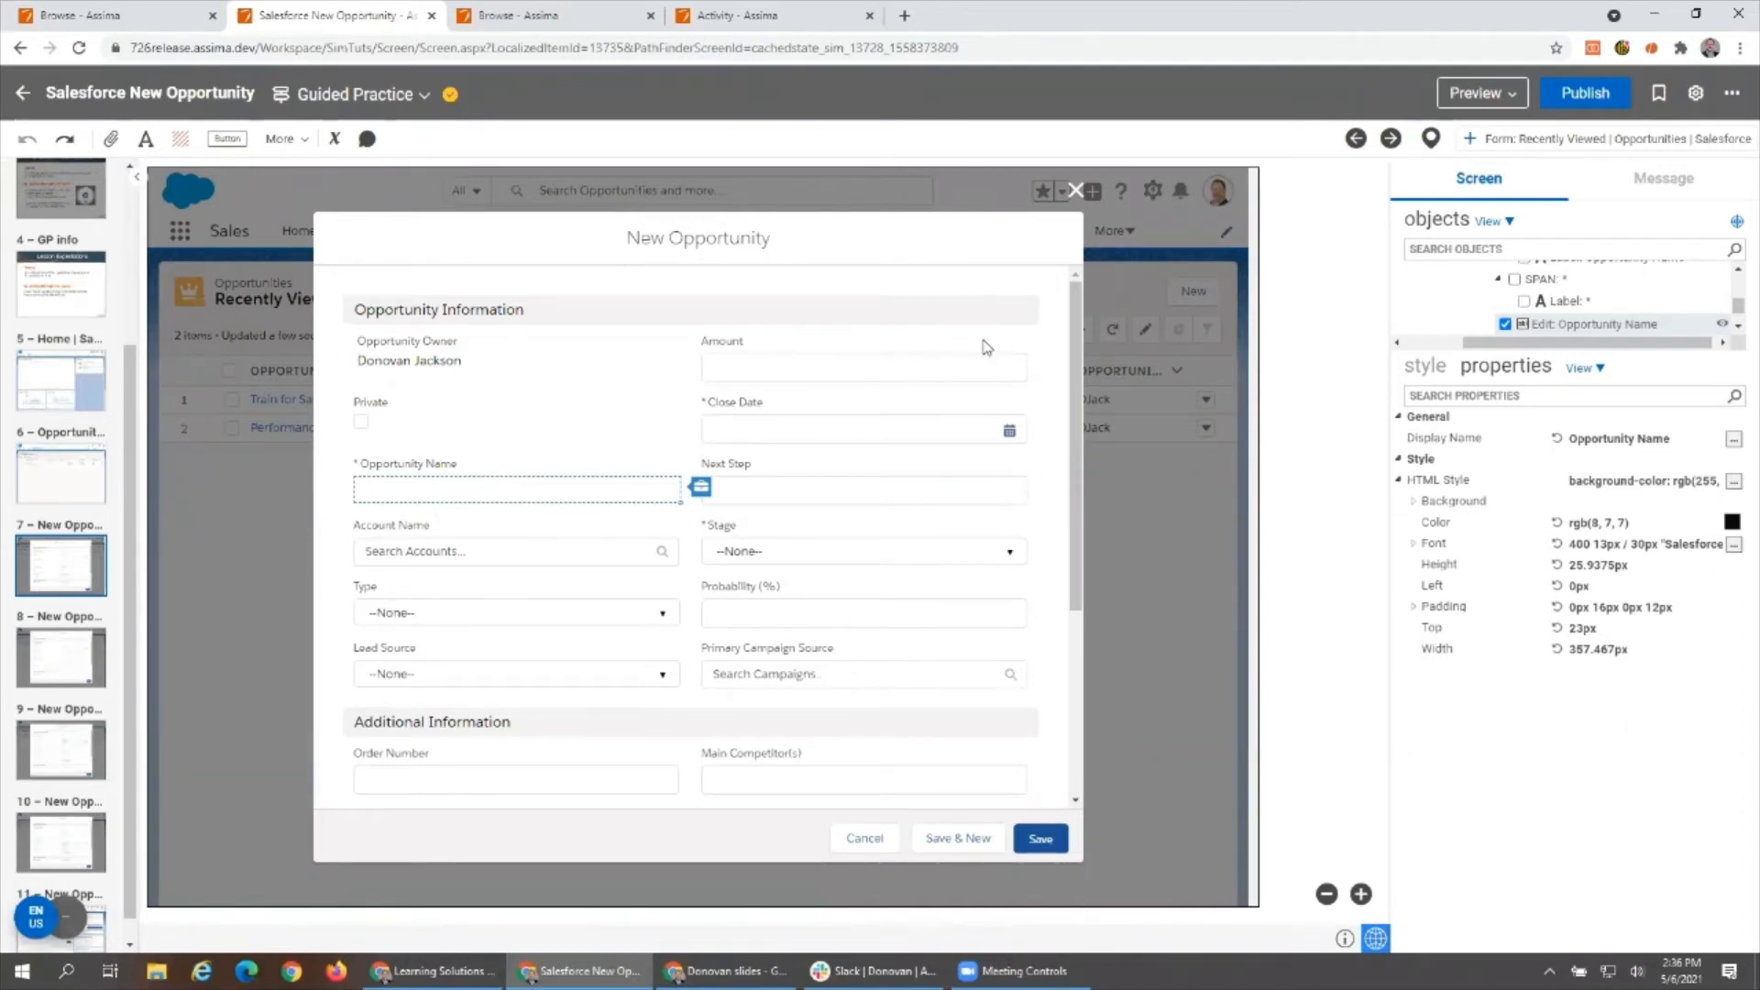
{"action": "left_click_drag", "start_coordinate": [1074, 290], "coordinate": [1079, 555]}
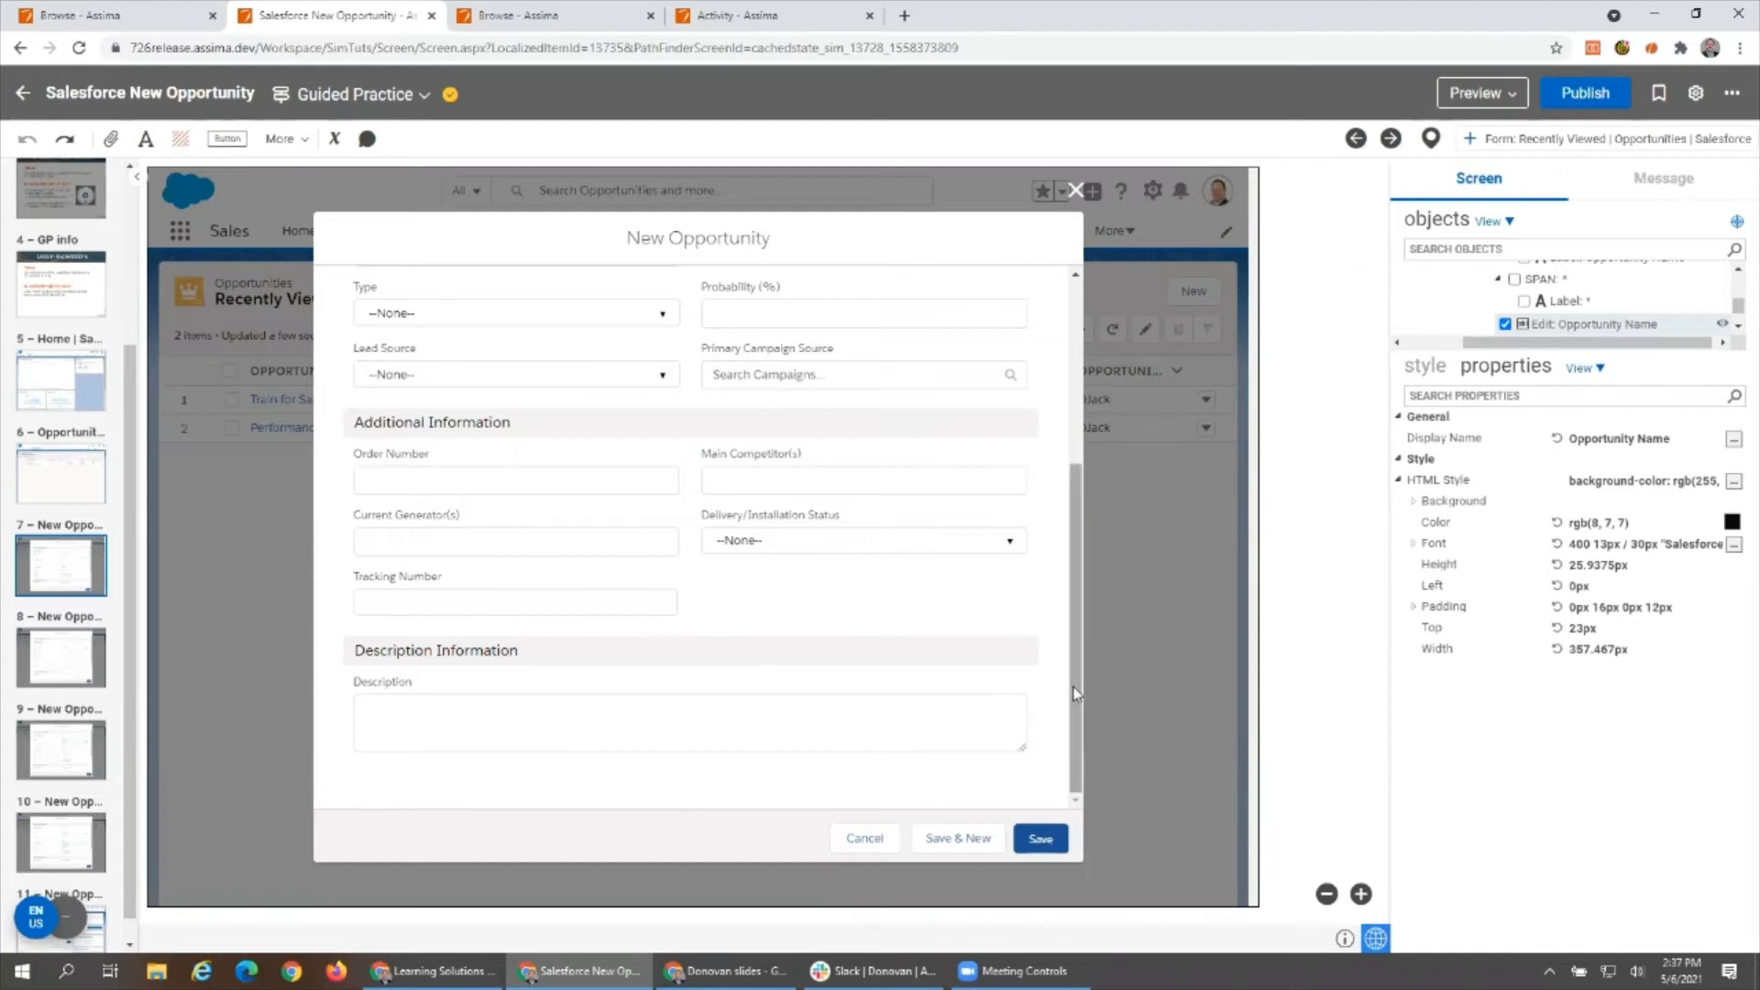
{"action": "left_click_drag", "start_coordinate": [1079, 722], "coordinate": [1084, 492]}
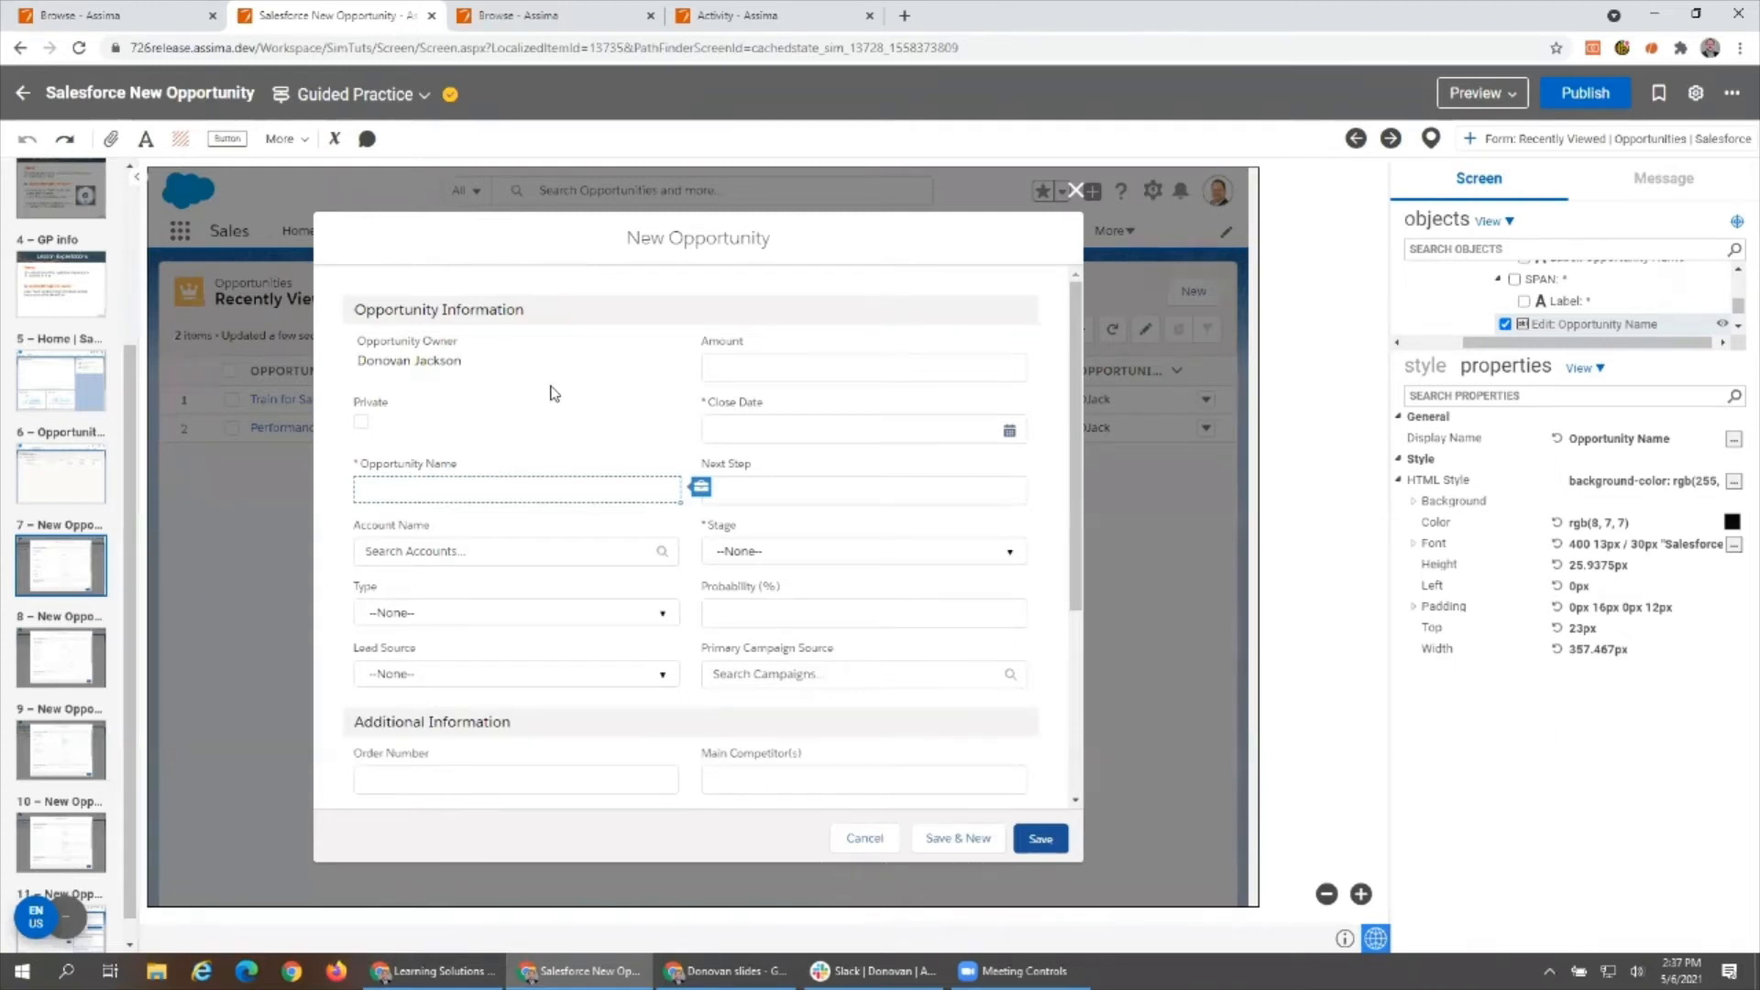
- Try moving the form's Cancel button to the far left end of the footer, and undo the move
{"action": "left_click", "coordinate": [868, 837]}
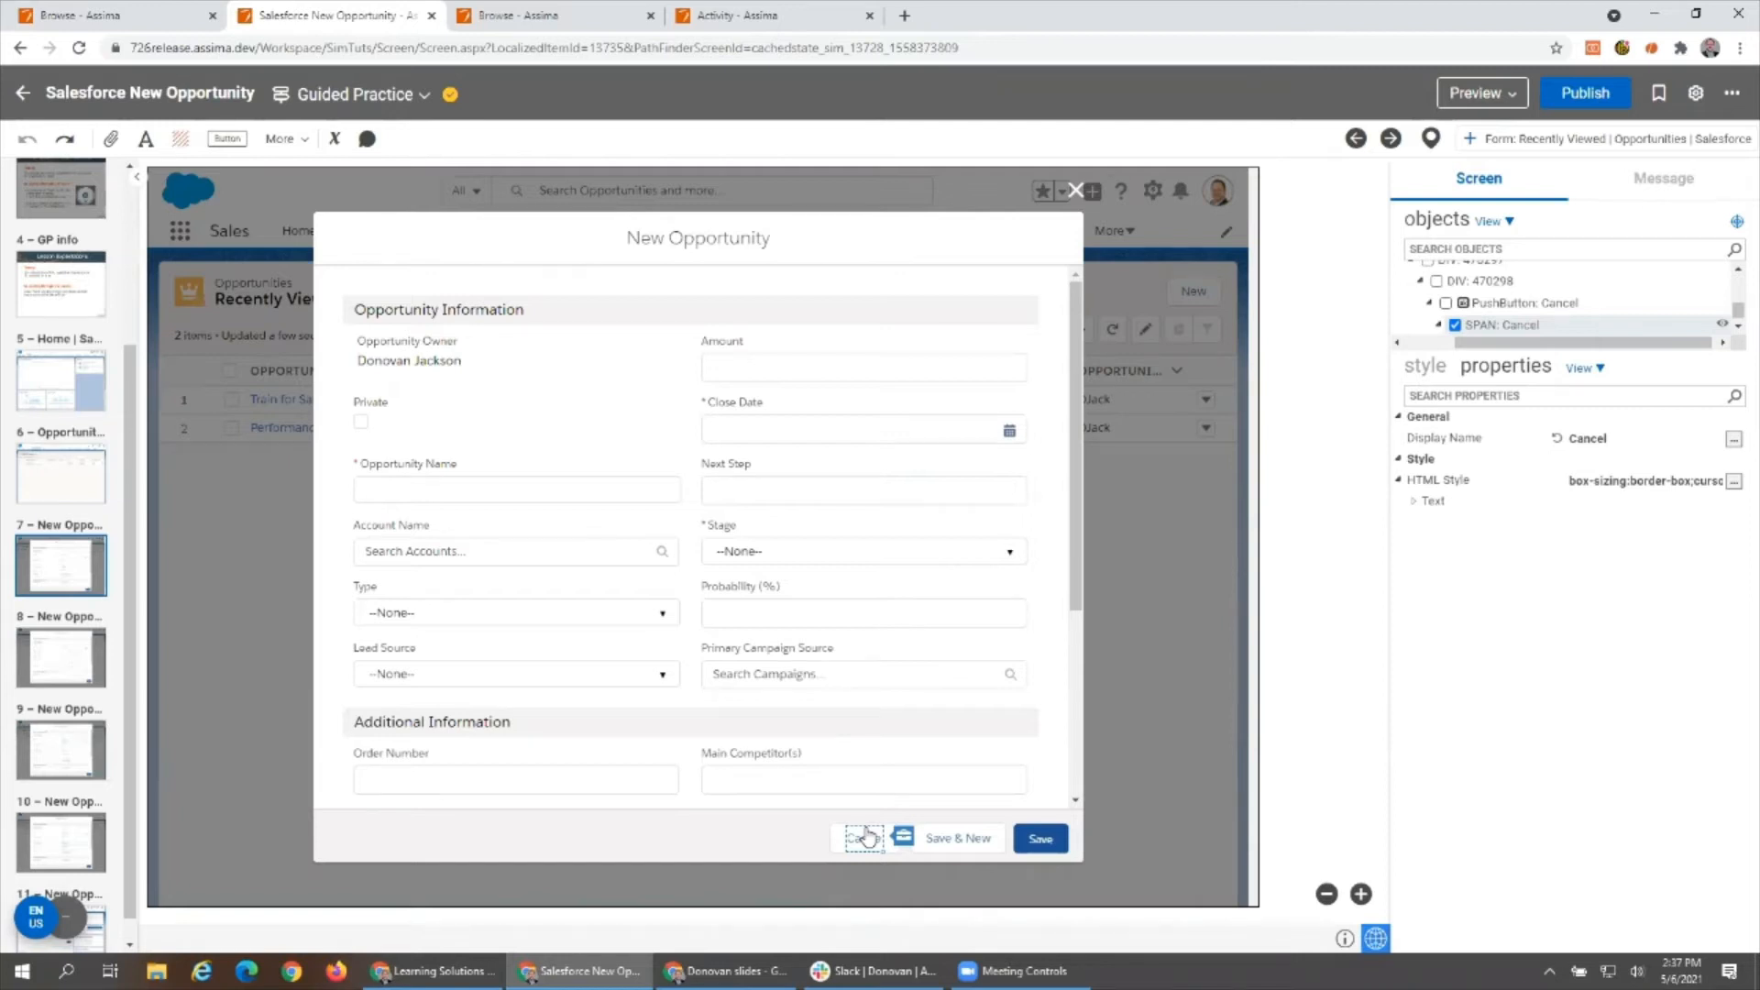
{"action": "left_click_drag", "start_coordinate": [839, 837], "coordinate": [366, 837]}
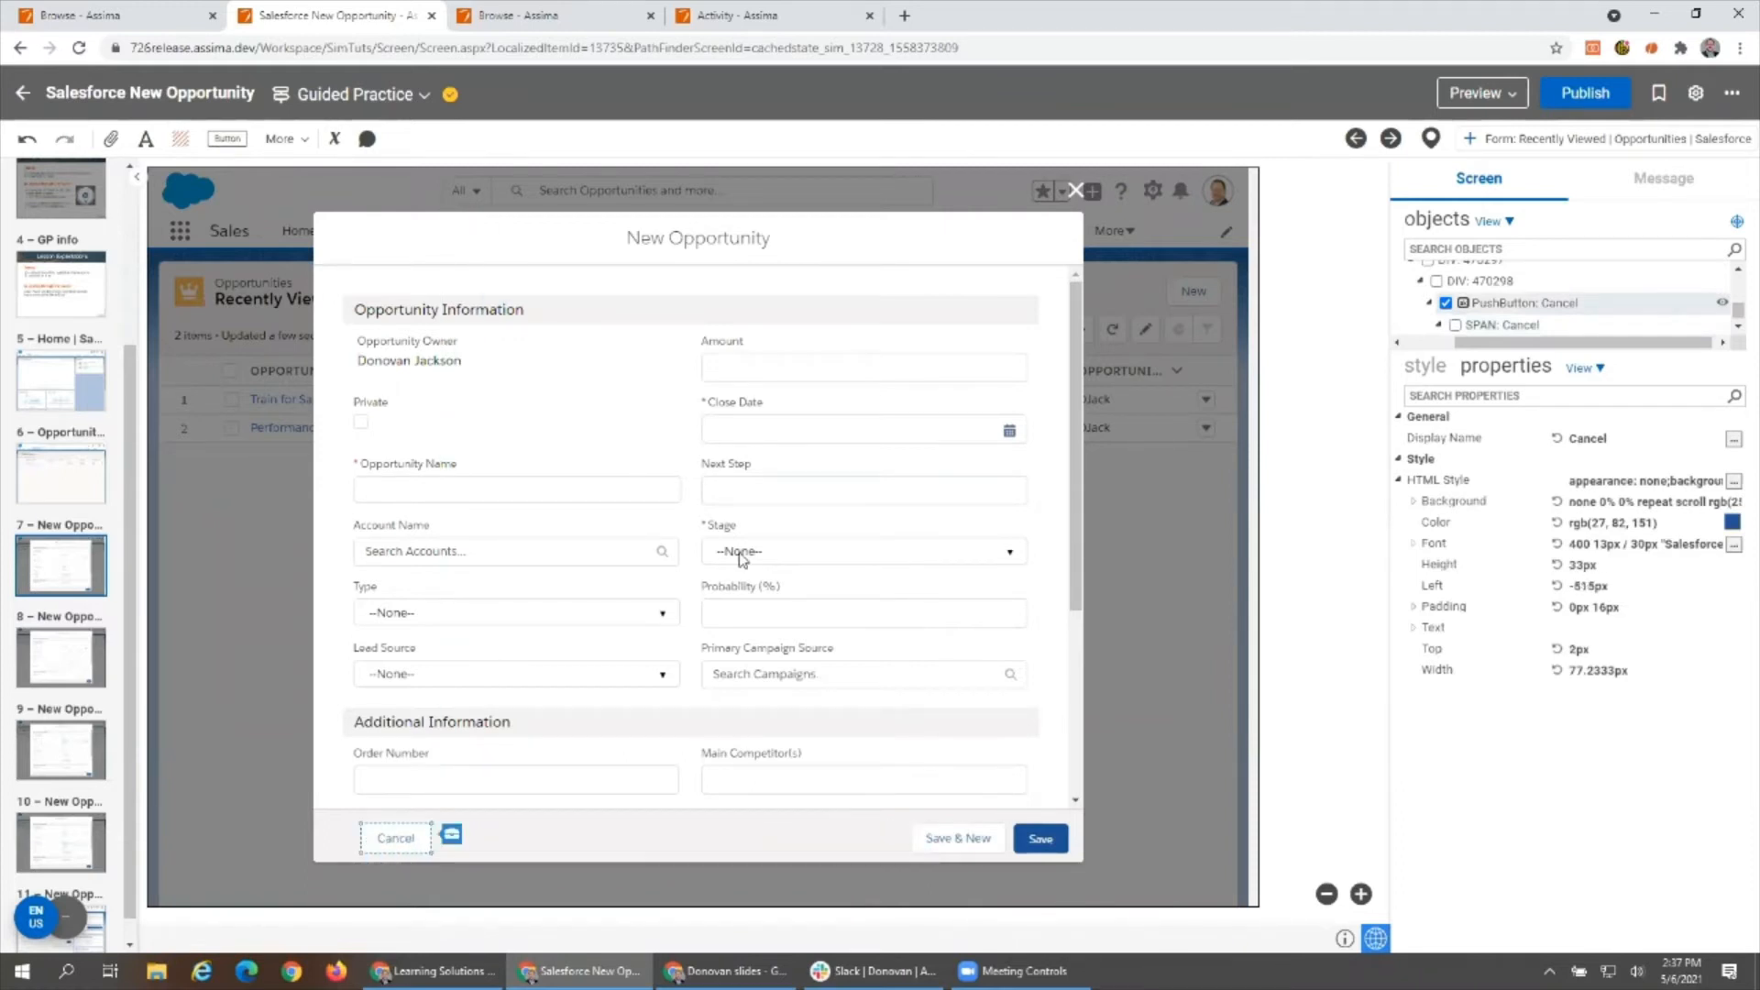
{"action": "left_click", "coordinate": [29, 143]}
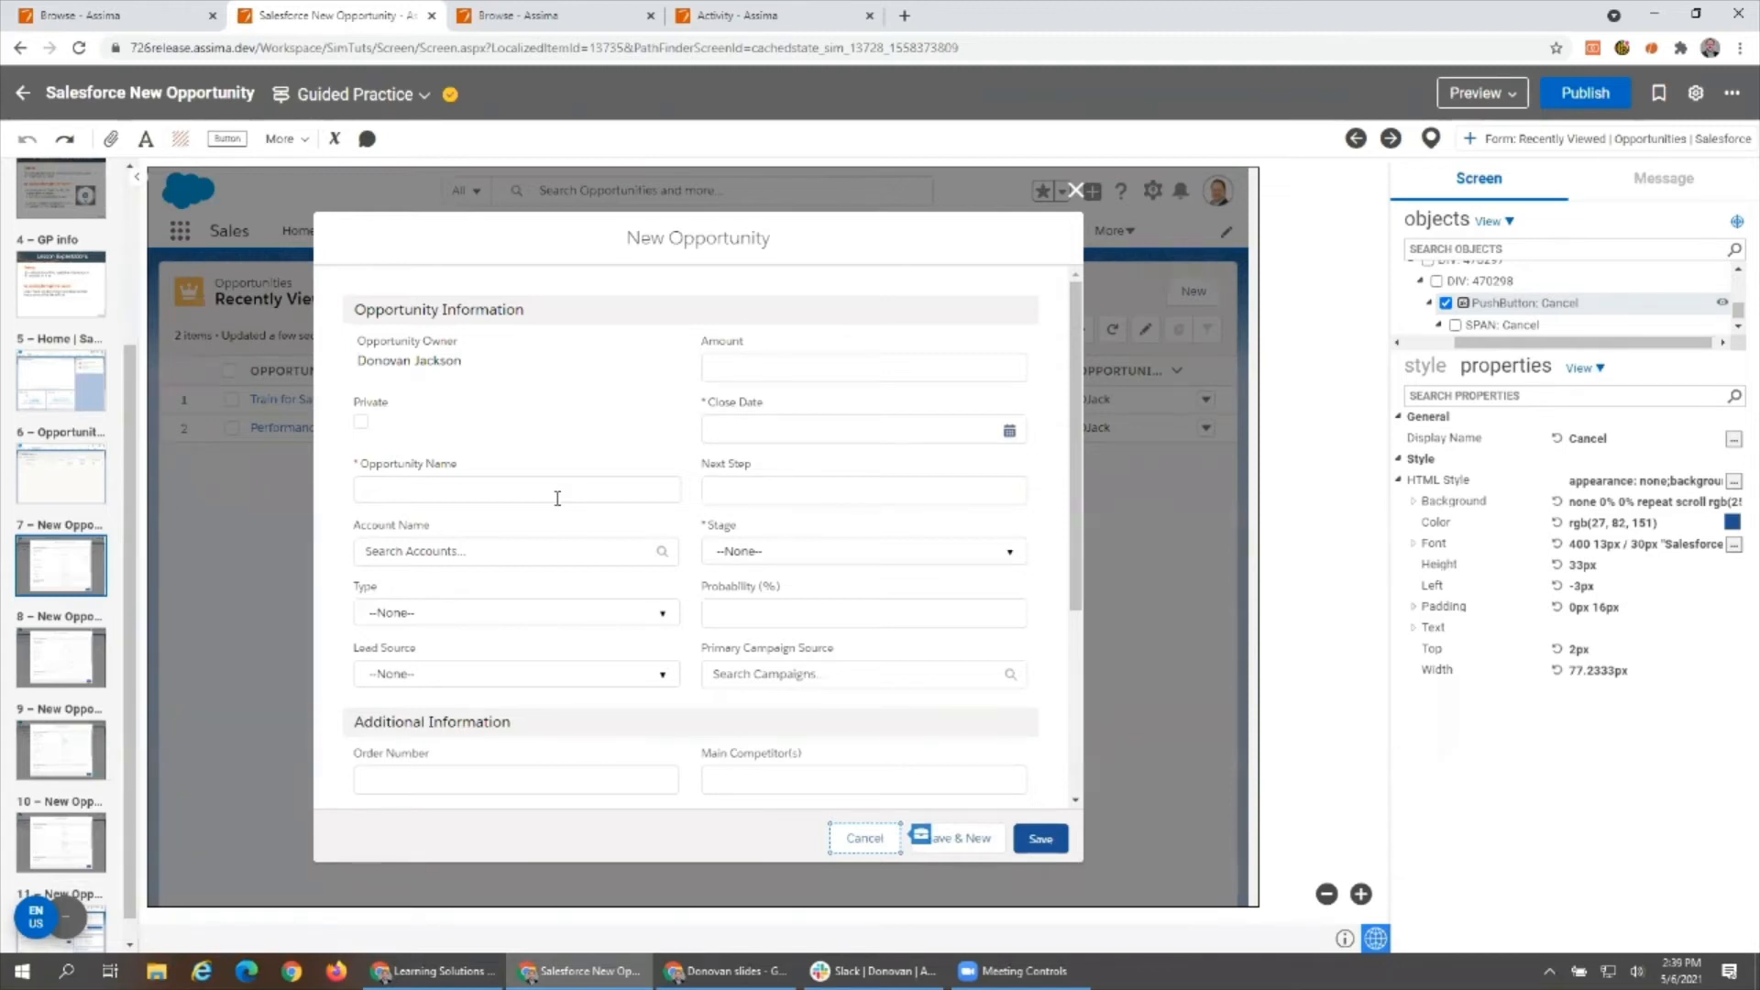
- Review the lesson flow from screen 7 through screen 11, and reopen screen 7 – New Opportunity for editing
{"action": "left_click", "coordinate": [1430, 139]}
{"action": "left_click", "coordinate": [1357, 181]}
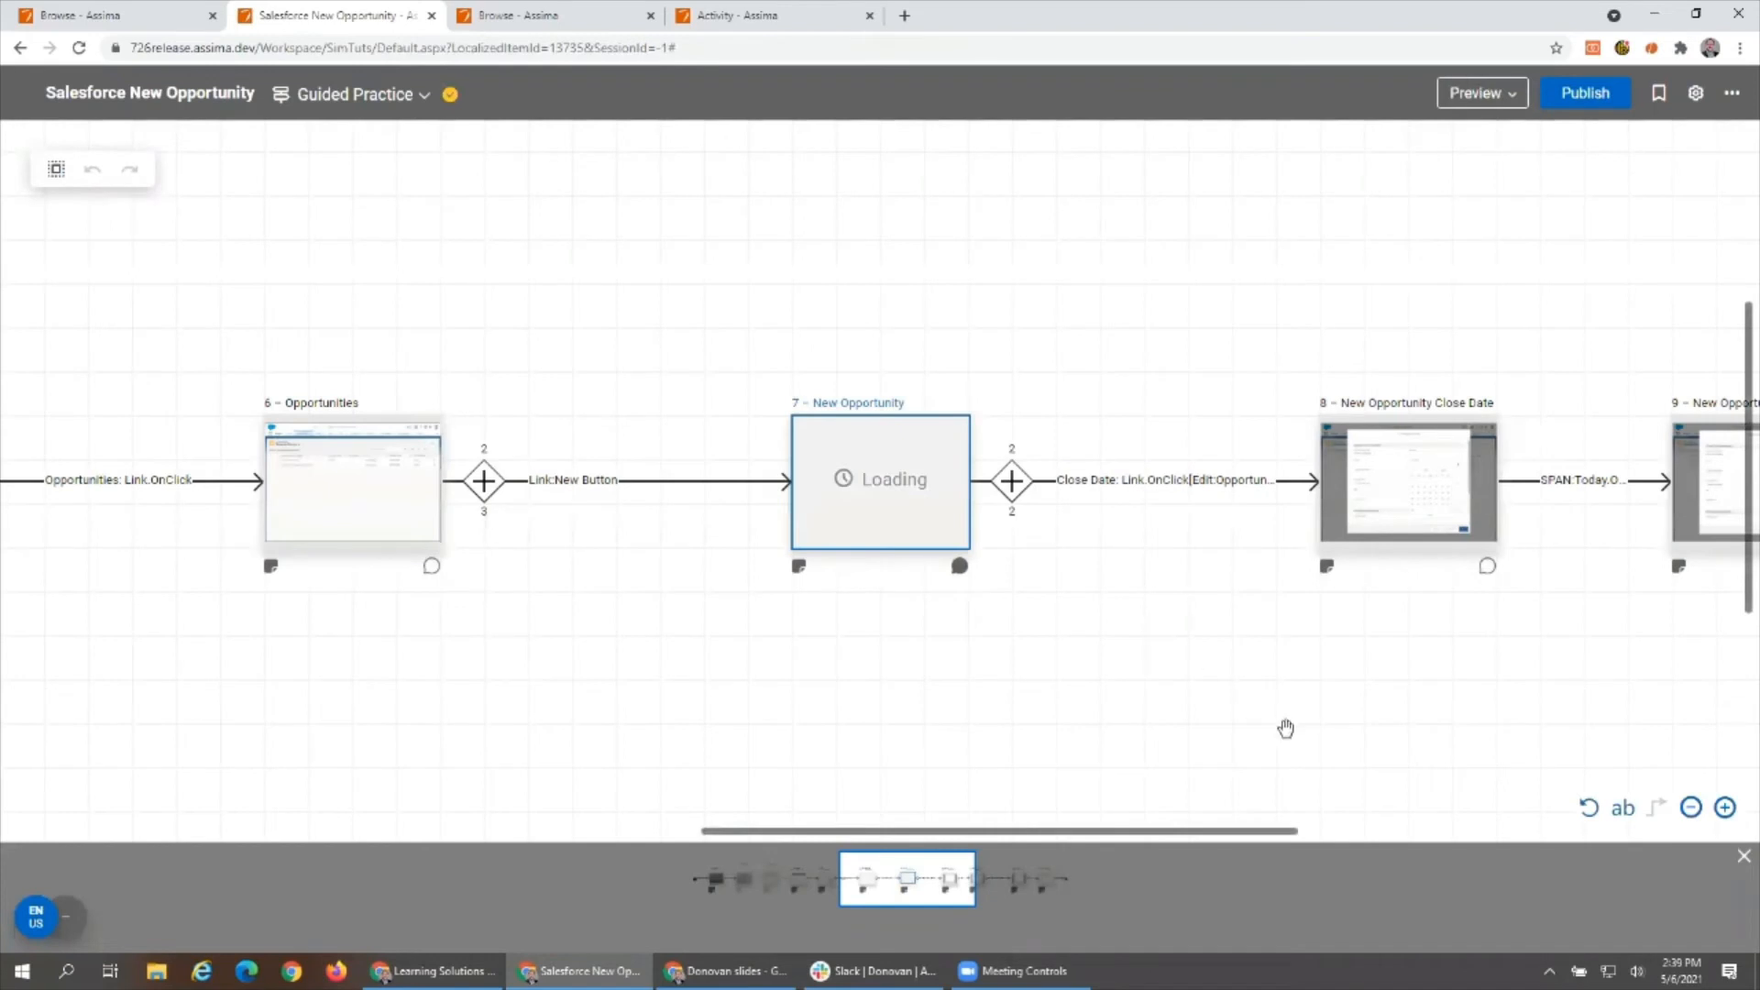
{"action": "left_click_drag", "start_coordinate": [1376, 715], "coordinate": [309, 655]}
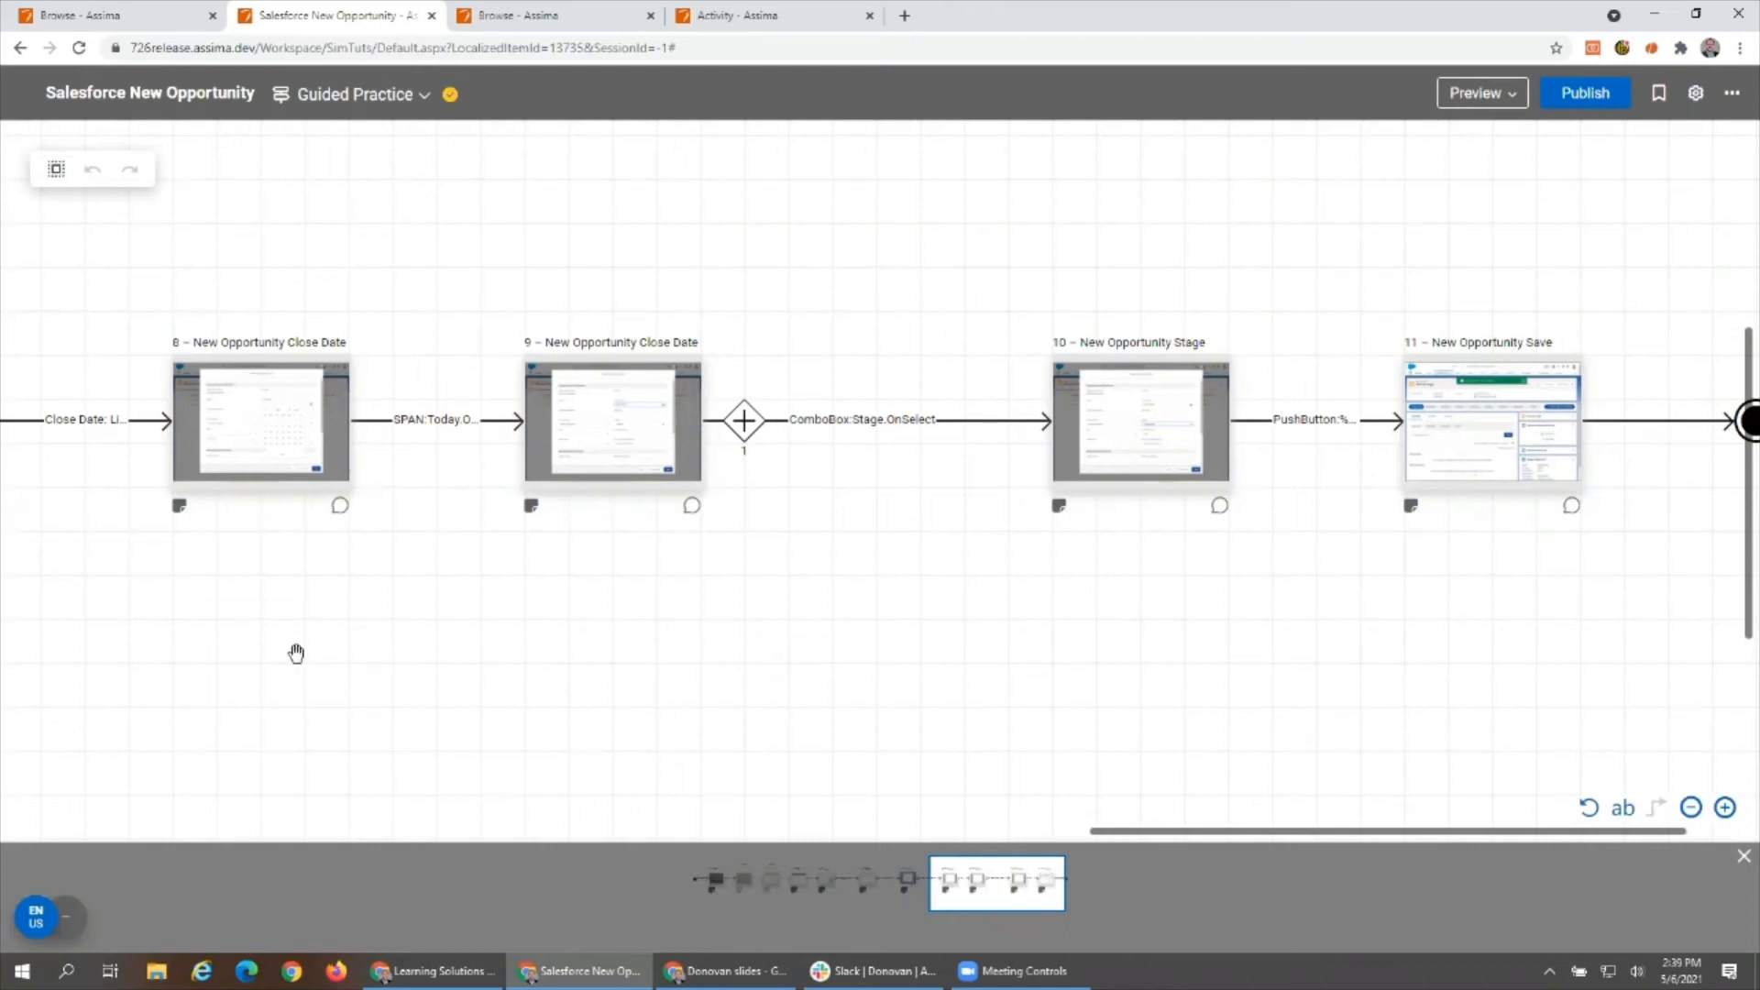
{"action": "left_click_drag", "start_coordinate": [296, 653], "coordinate": [916, 657]}
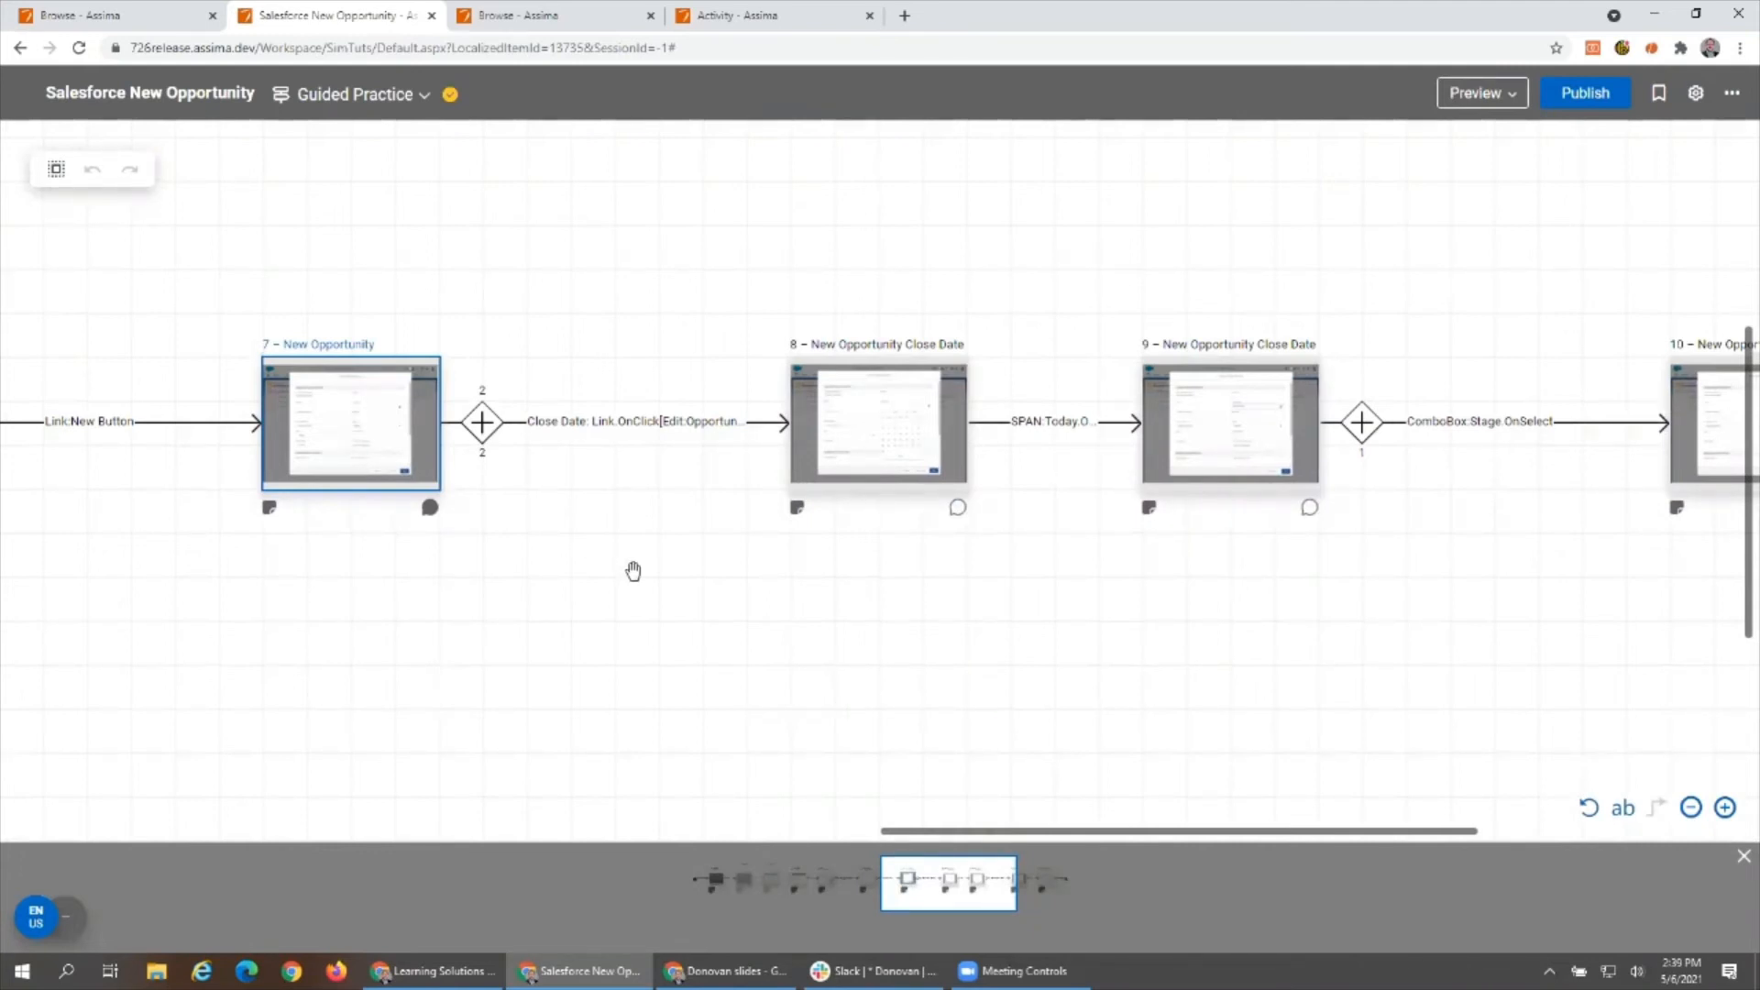
{"action": "left_click_drag", "start_coordinate": [563, 625], "coordinate": [871, 599]}
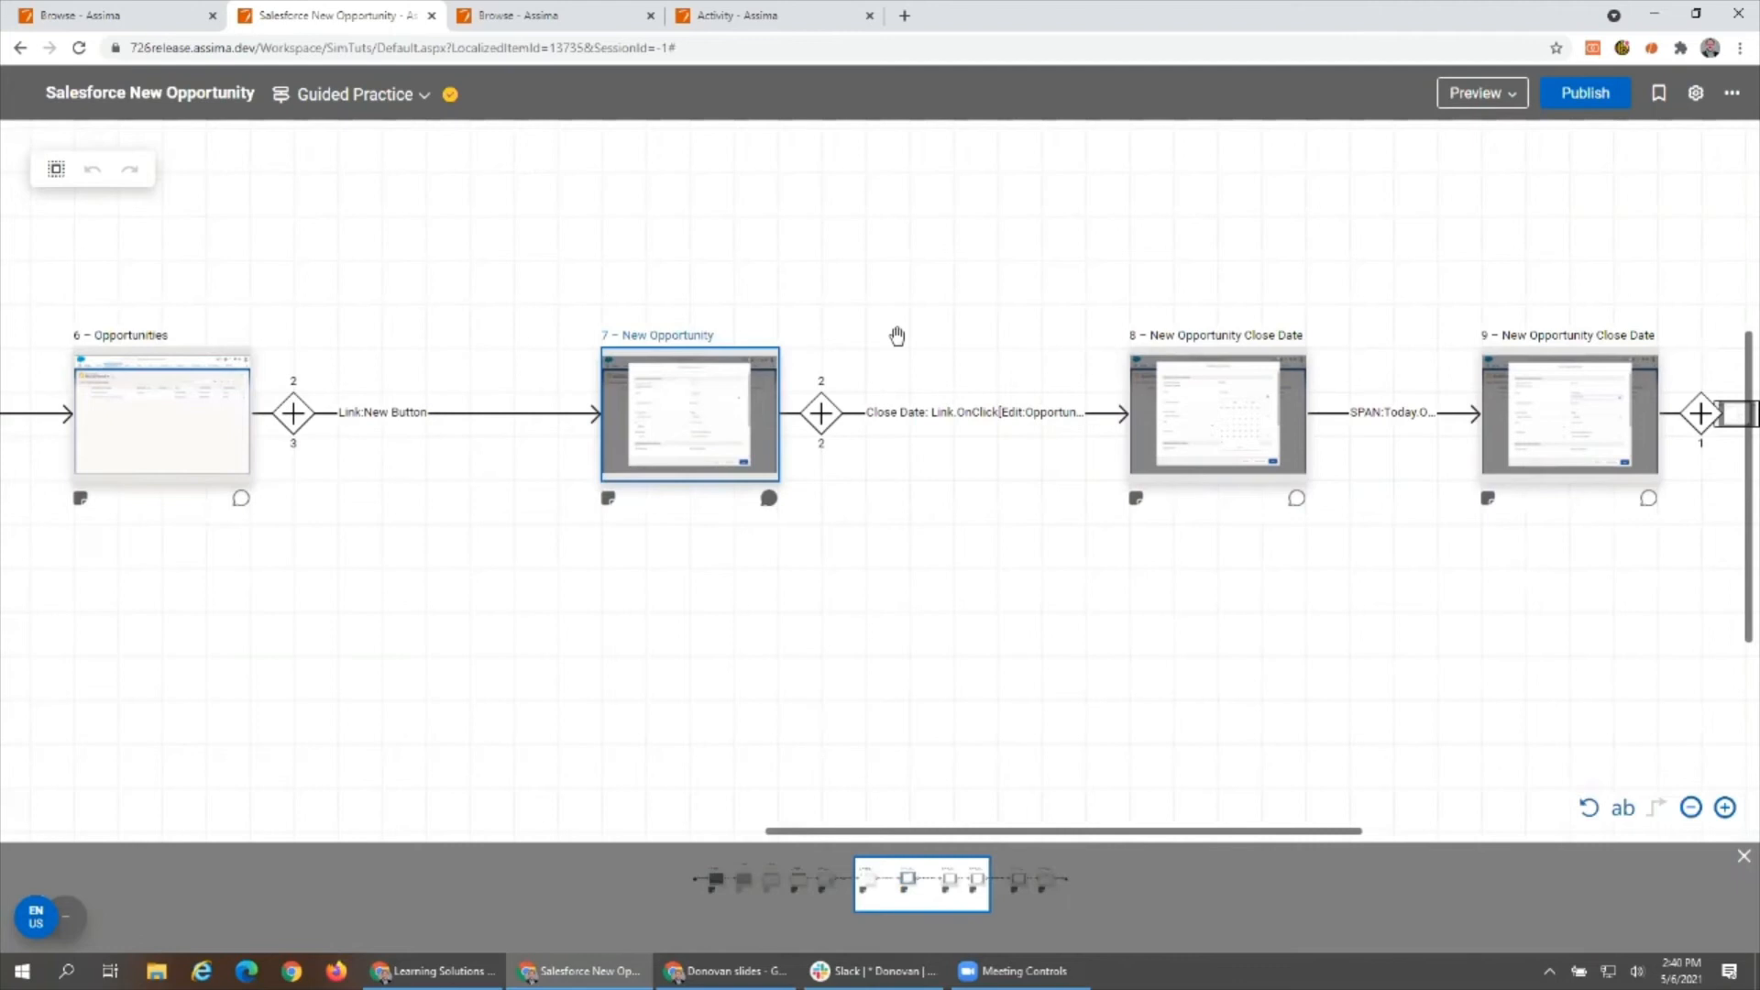
{"action": "double_click", "coordinate": [715, 403]}
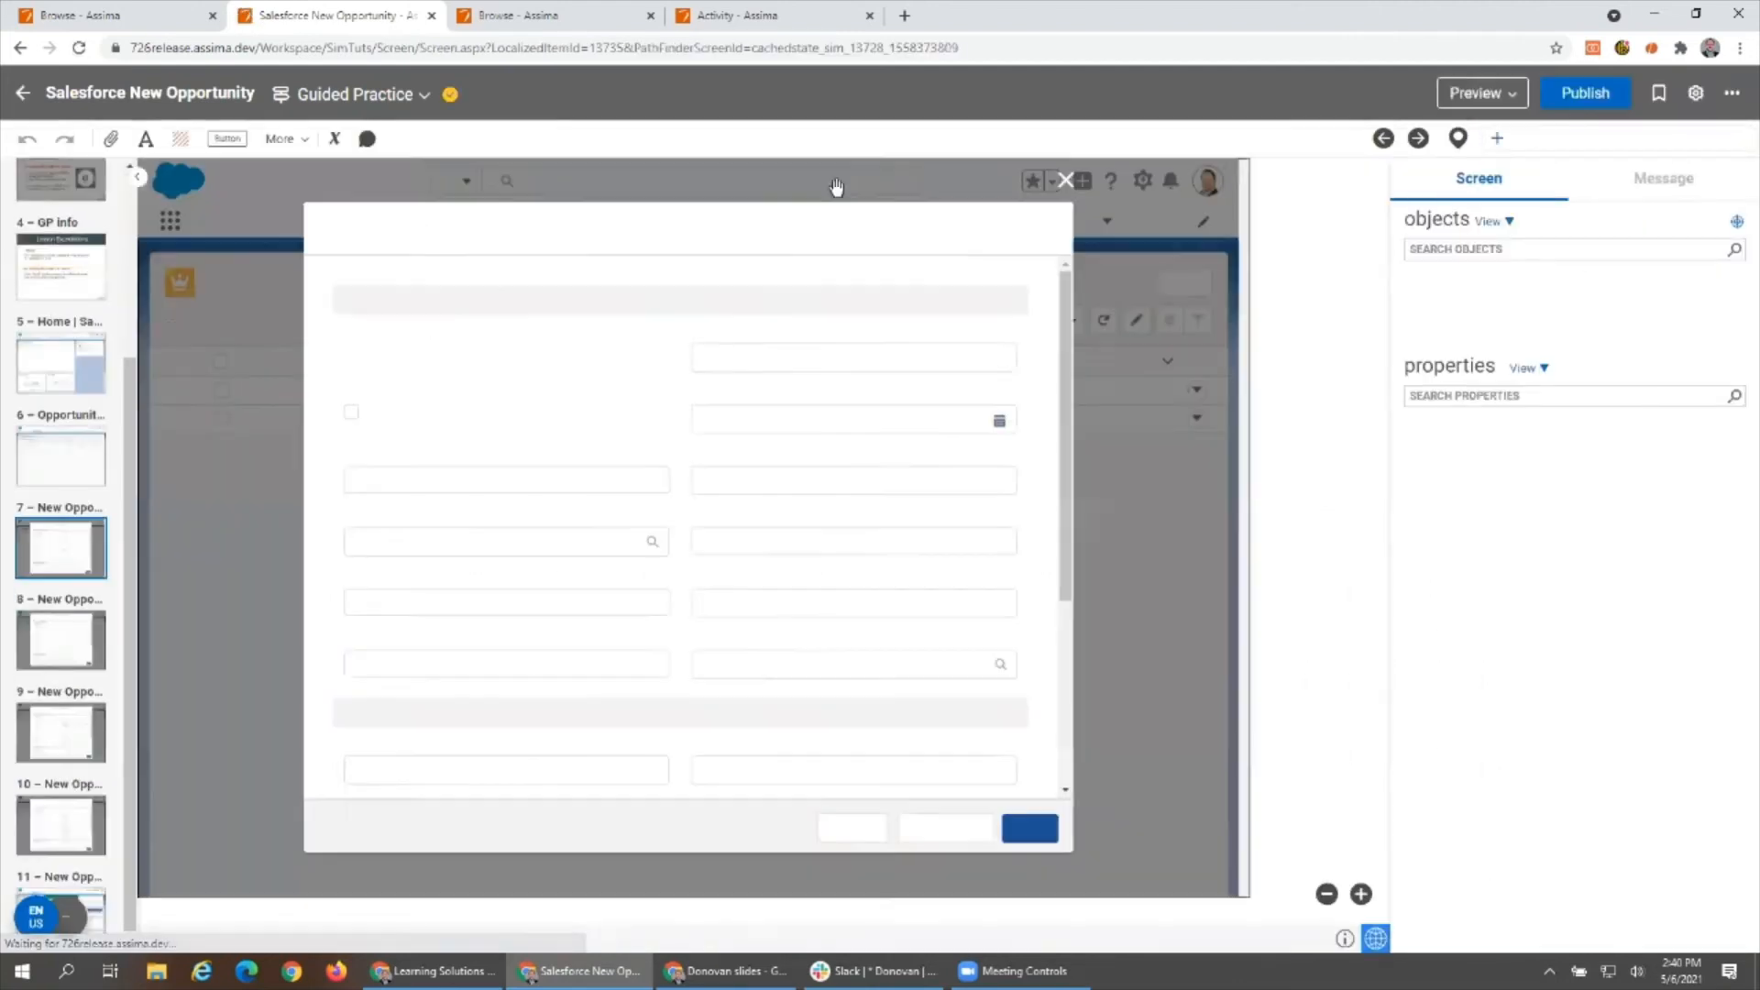
- Apply the REPLACEDATA1 anonymisation to check the Opportunity Owner name, and switch the lesson back to No Anonymisation
{"action": "left_click", "coordinate": [433, 362]}
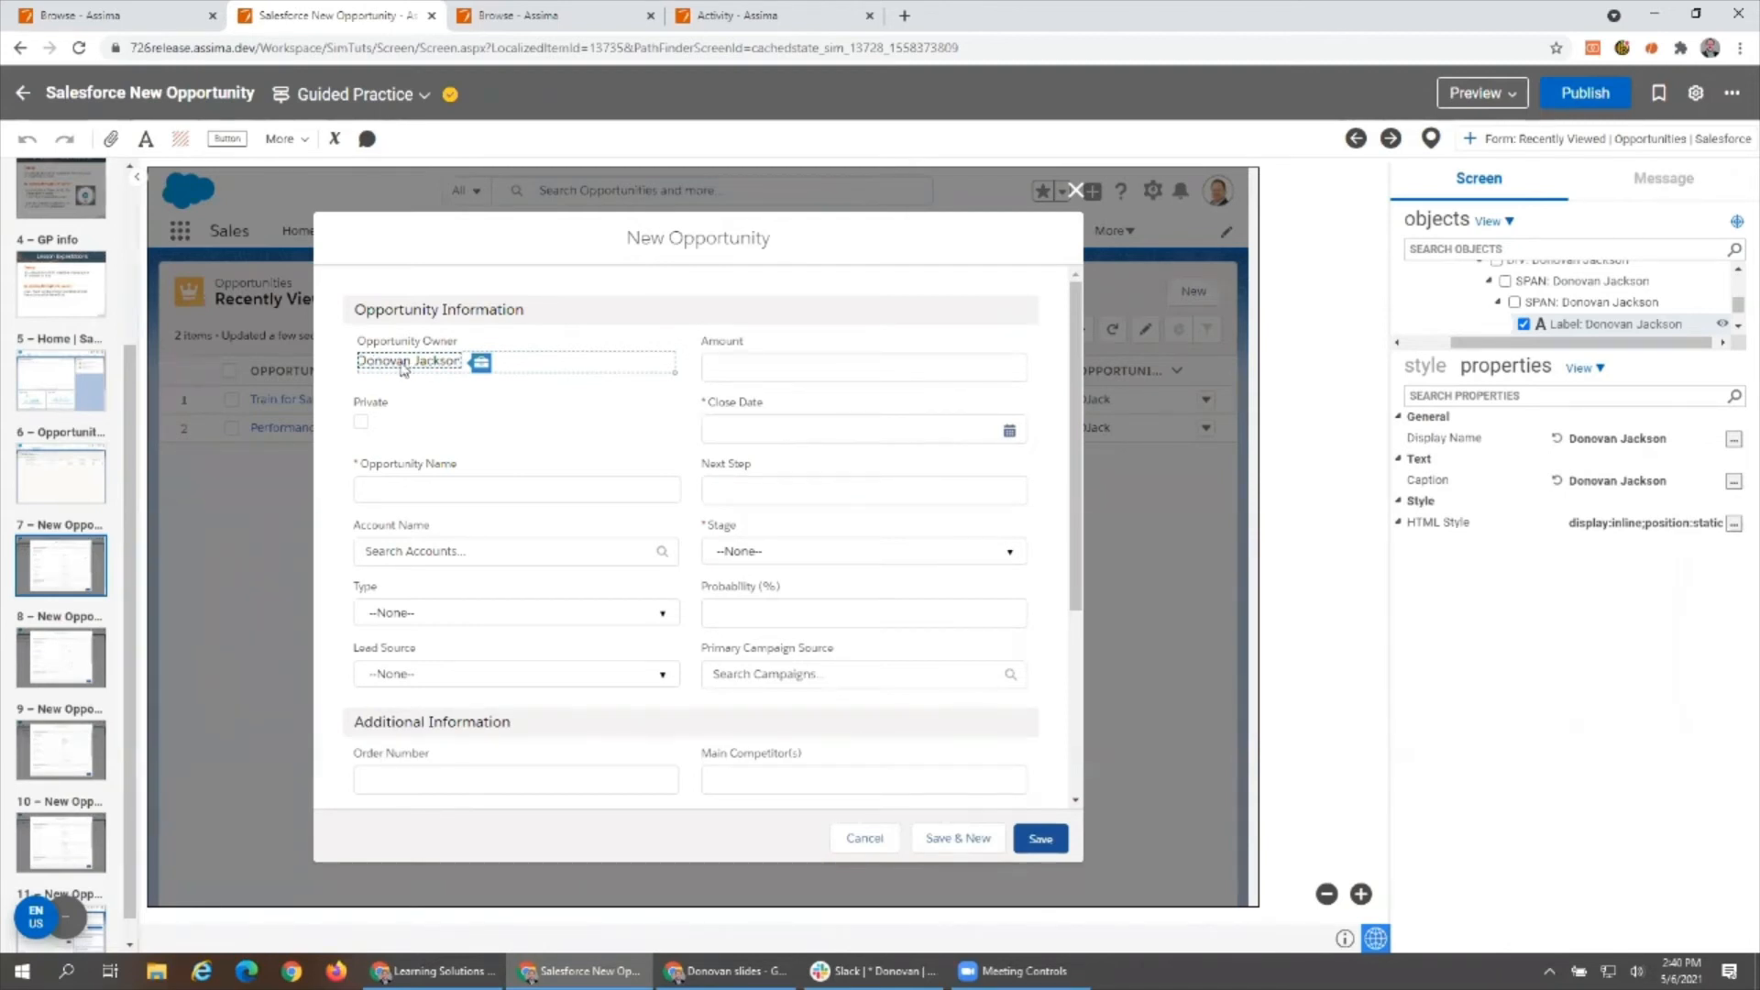
{"action": "left_click", "coordinate": [75, 926]}
{"action": "left_click", "coordinate": [77, 922]}
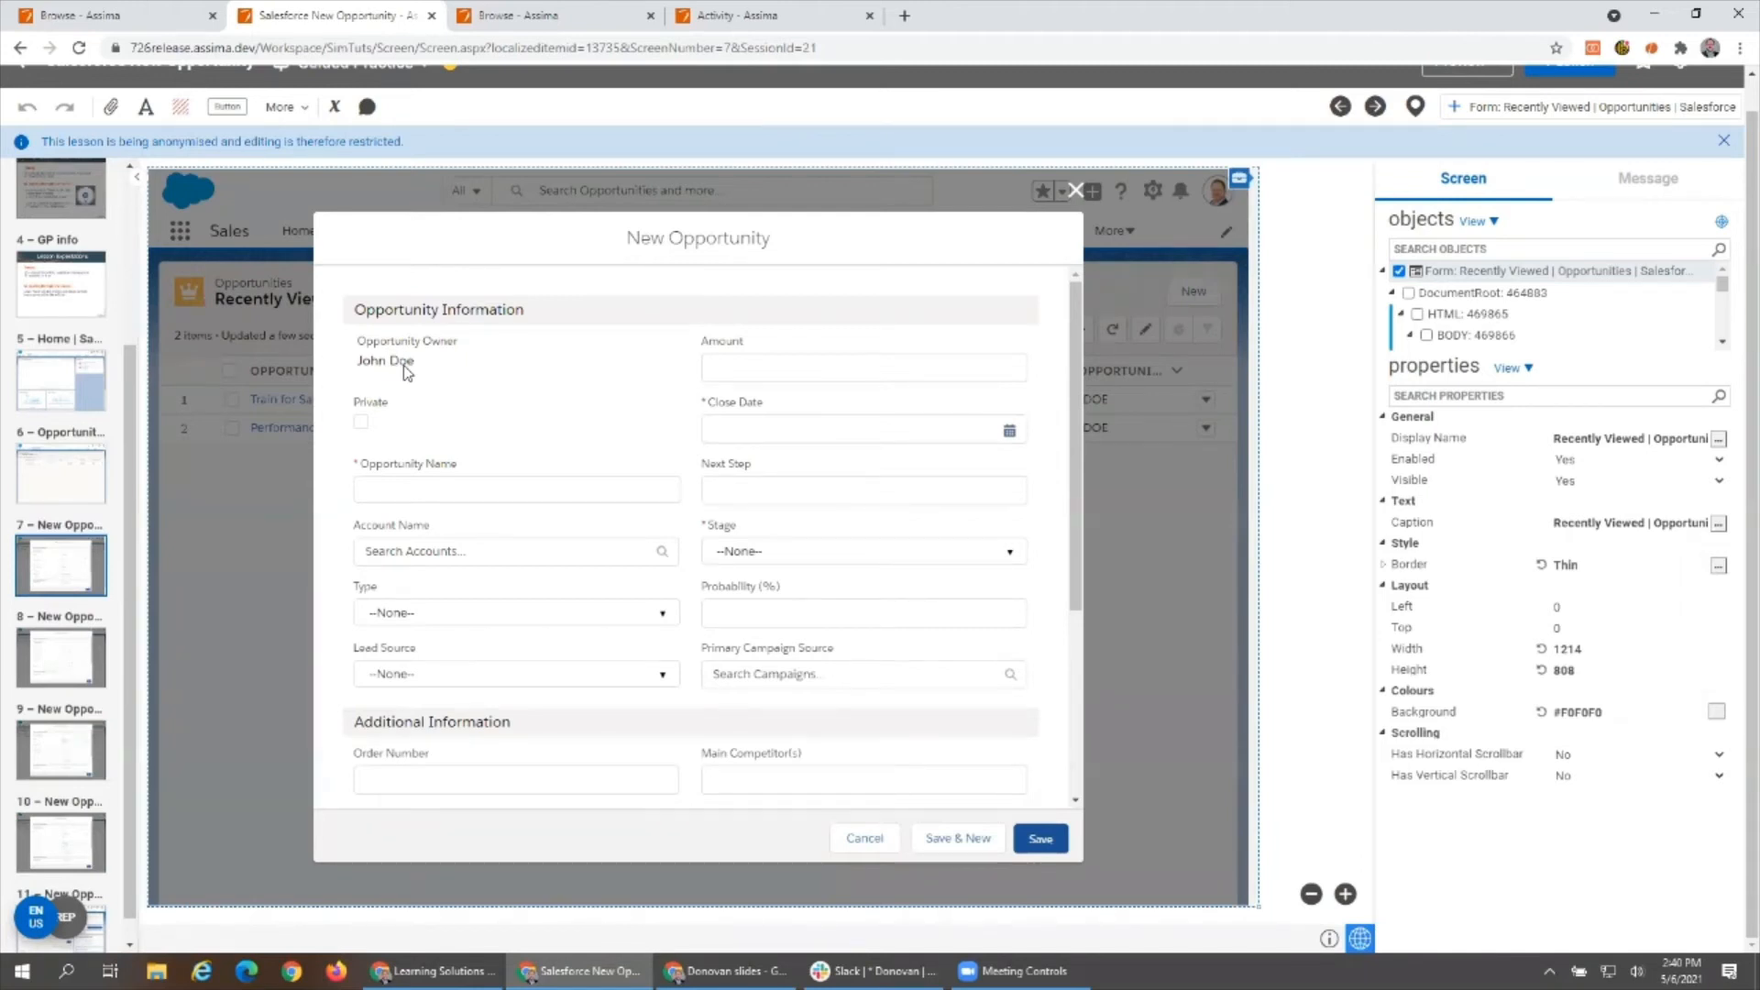
{"action": "left_click", "coordinate": [66, 917]}
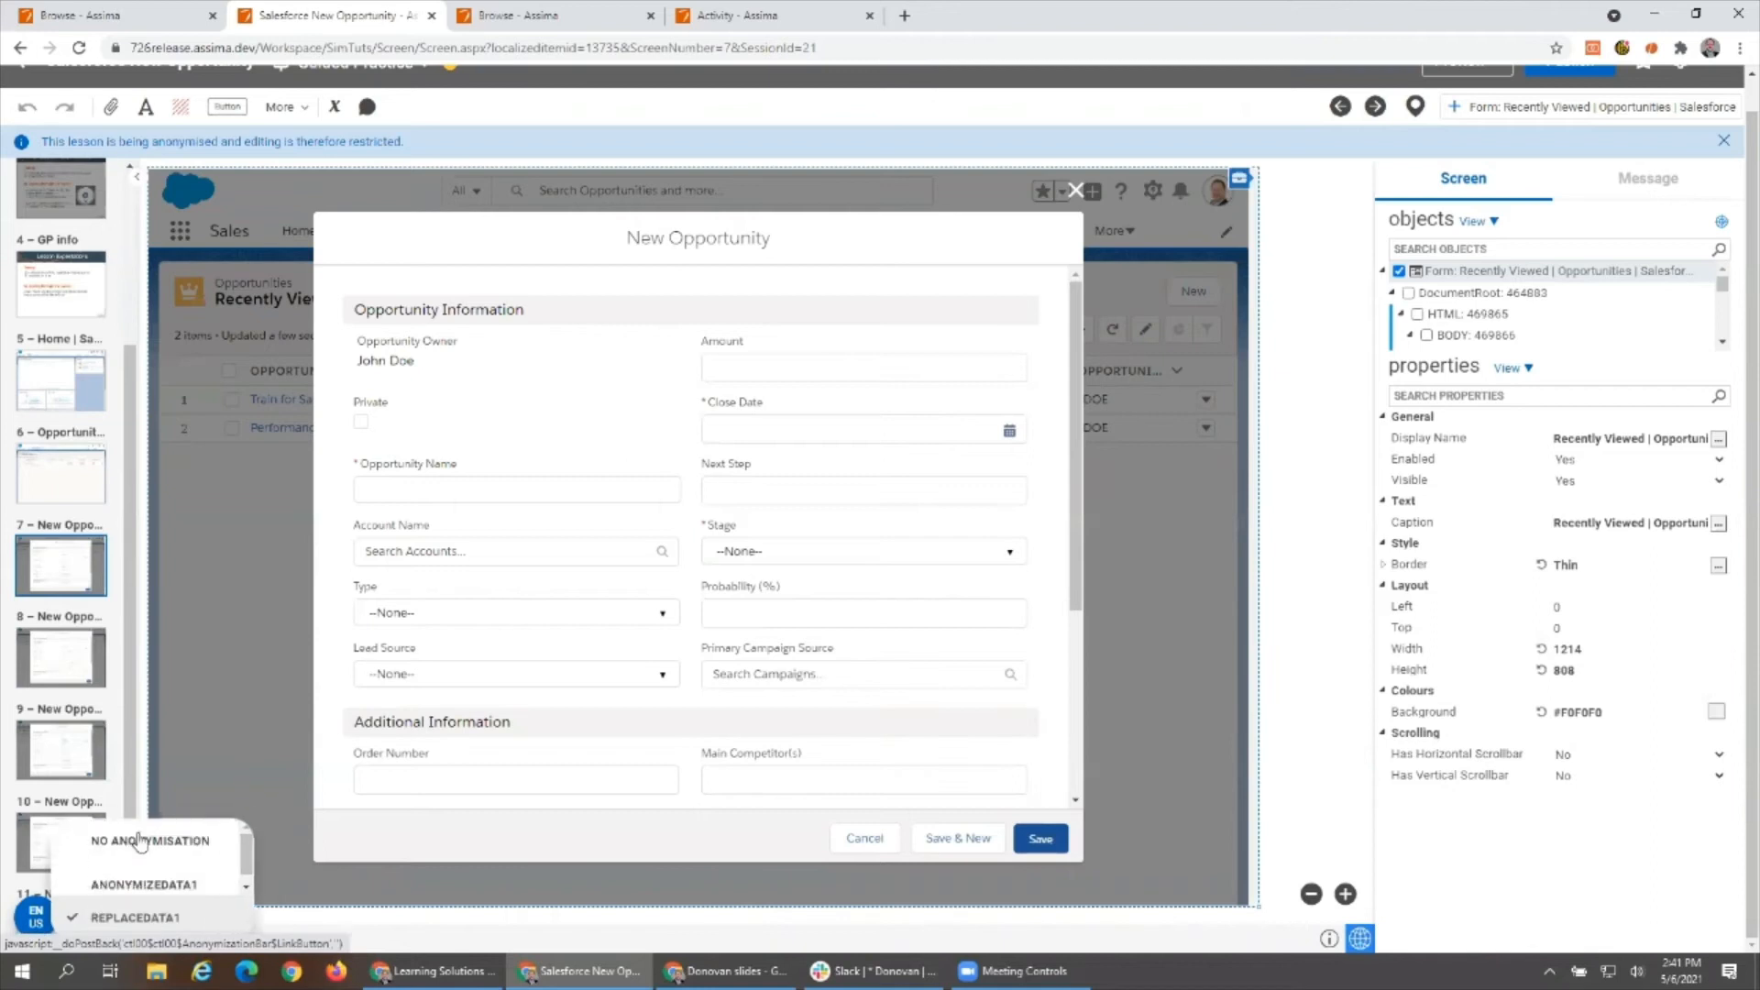
{"action": "left_click", "coordinate": [139, 840]}
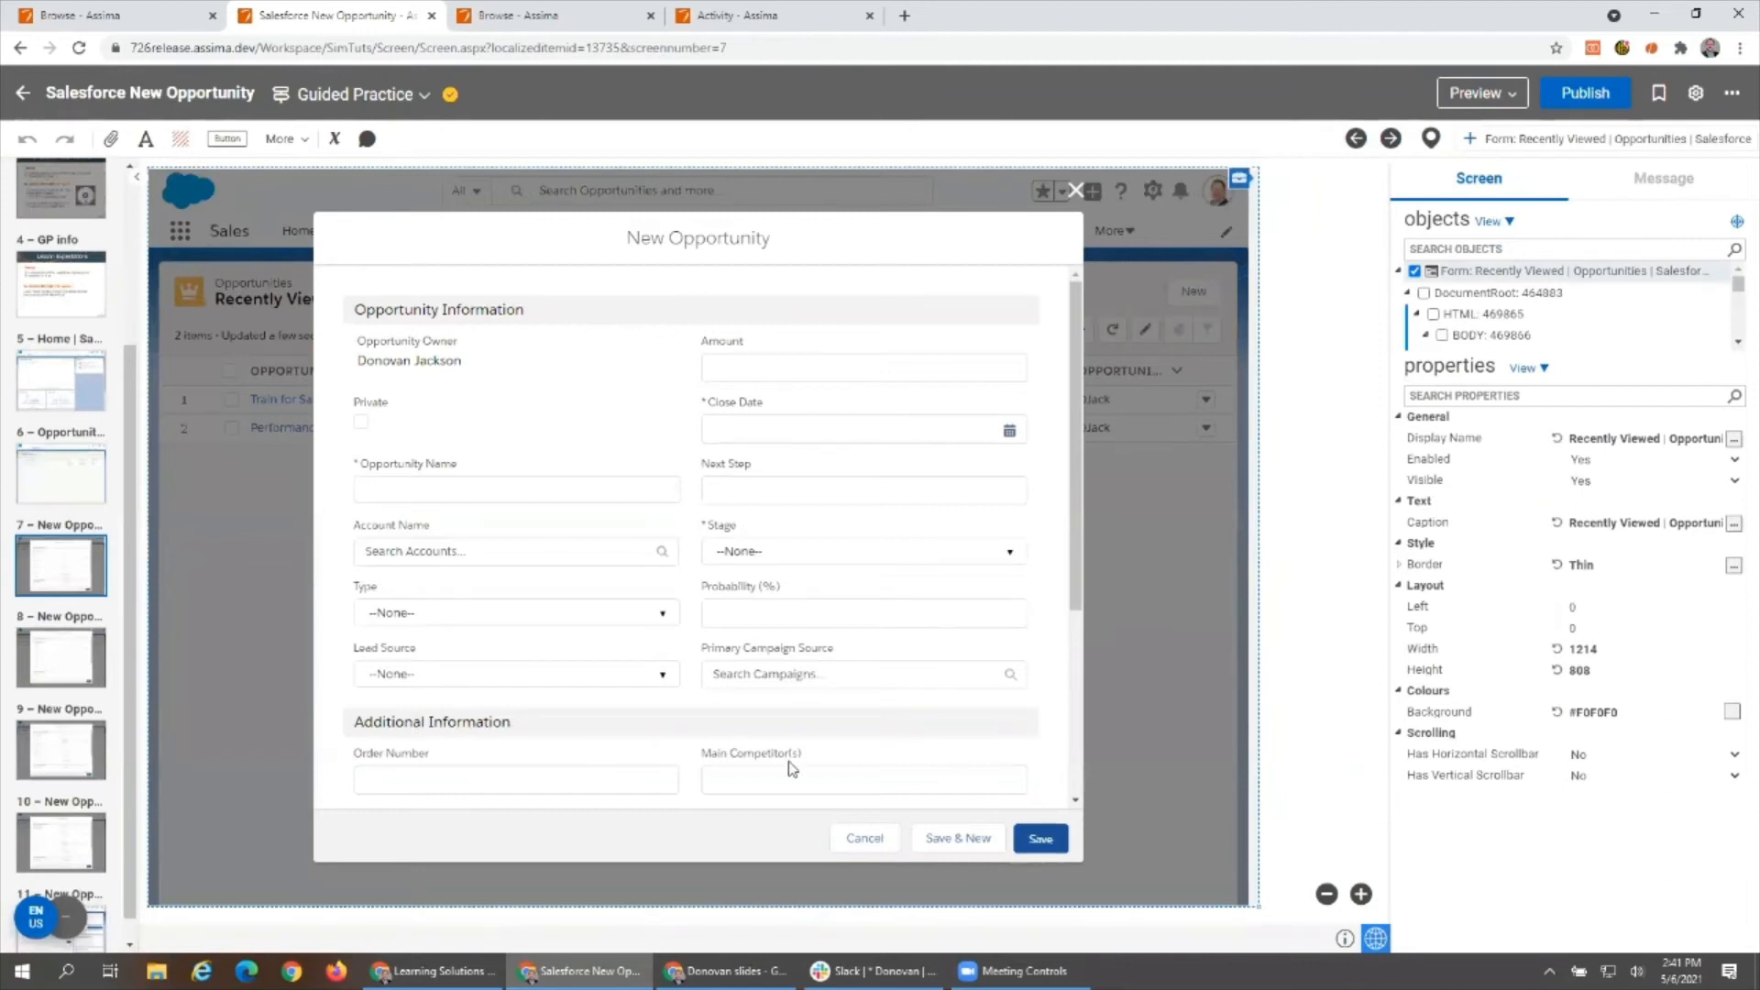
- Switch the lesson language to French (Canada) and review the translated New Opportunity form down to its description section
{"action": "left_click", "coordinate": [36, 921]}
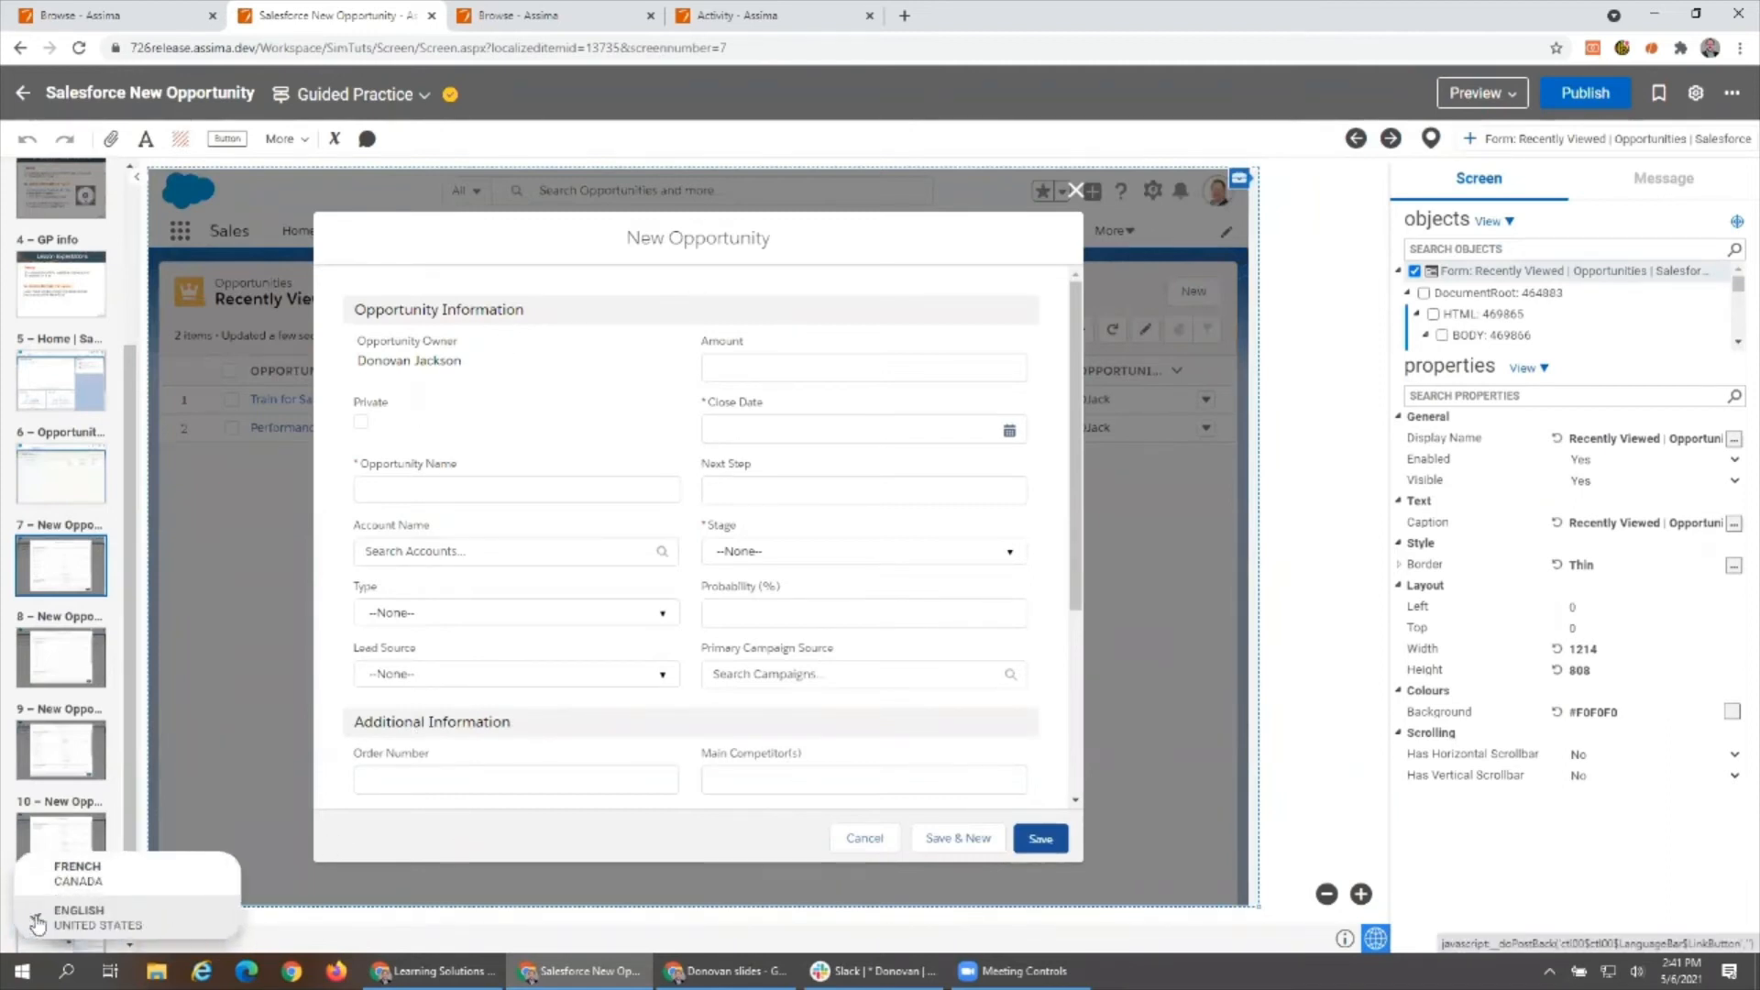
{"action": "left_click", "coordinate": [101, 880]}
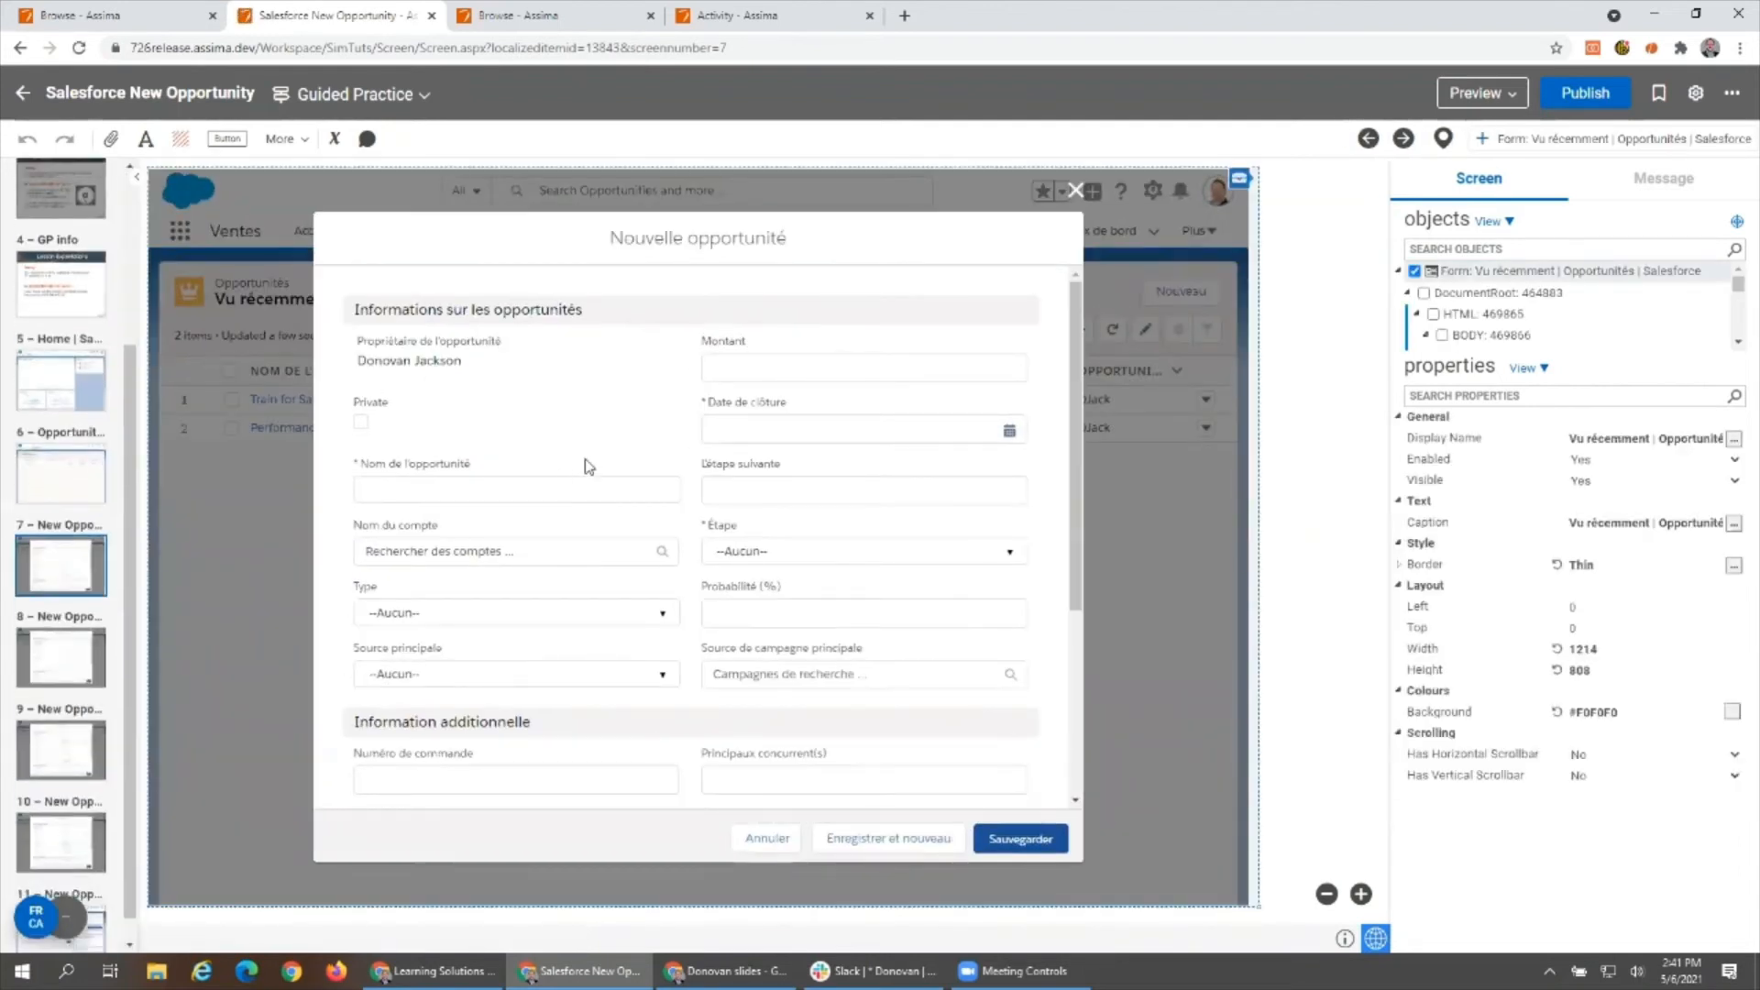
{"action": "scroll", "coordinate": [616, 458], "scroll_direction": "down", "scroll_amount": 3}
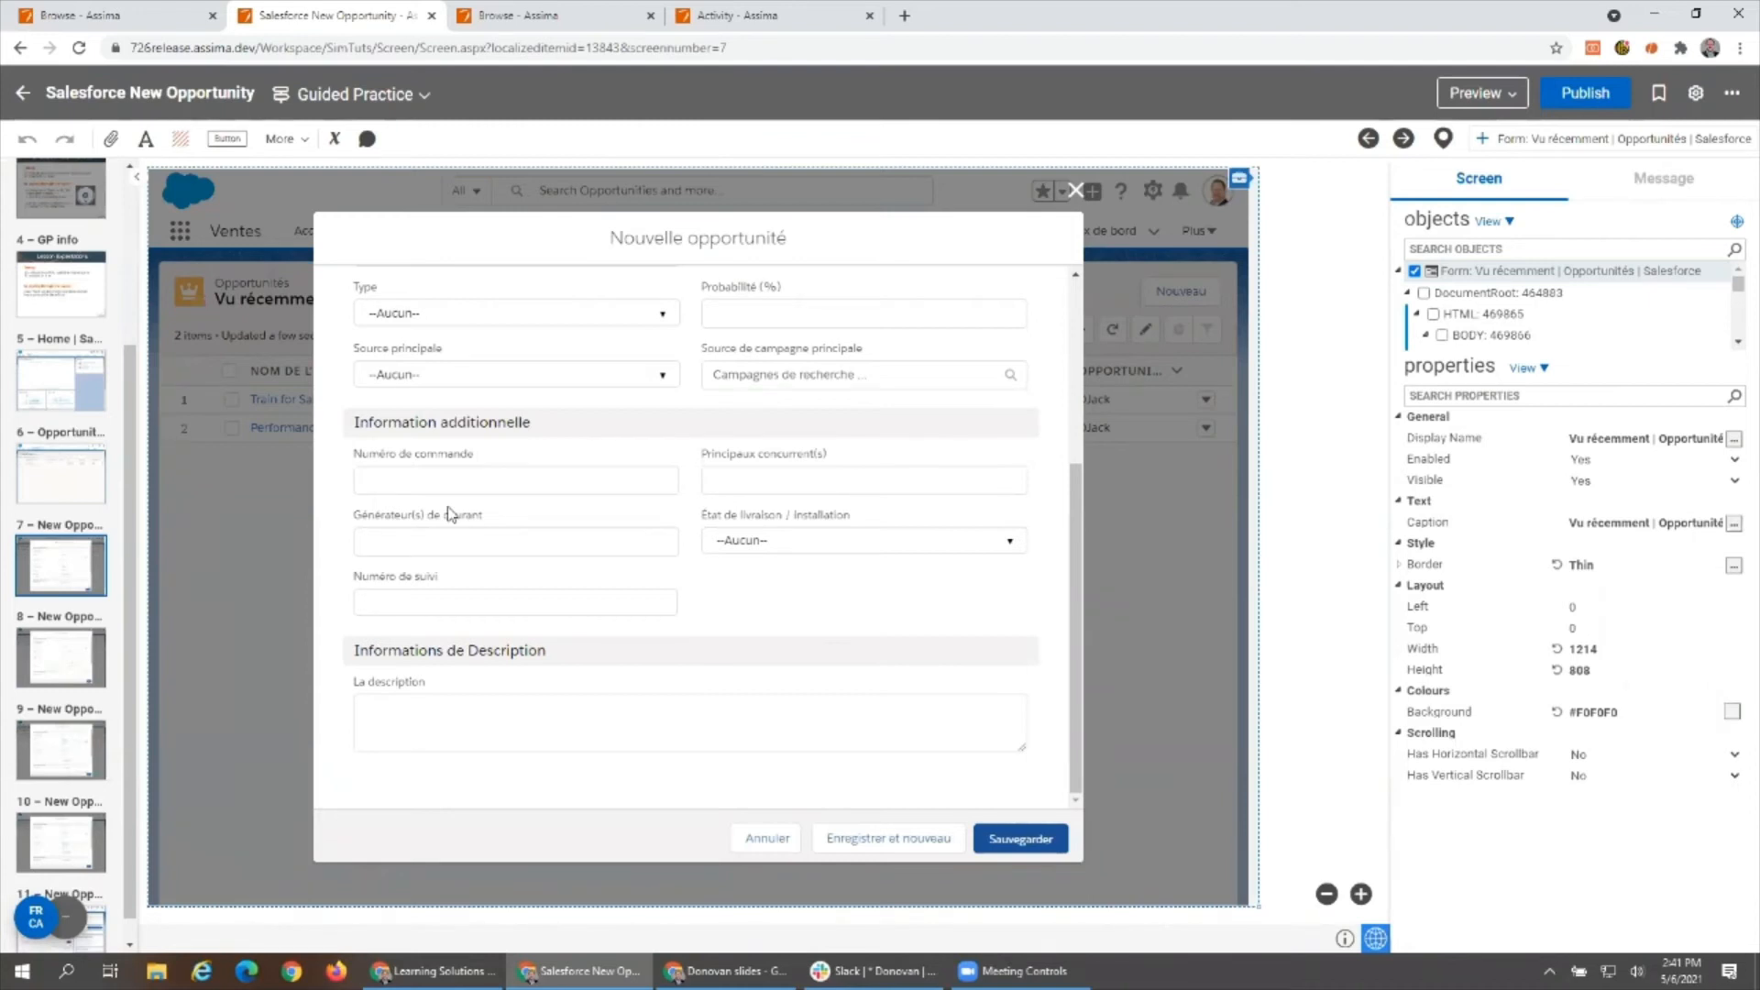
- Open the published Guided Practice lesson from the Salesforce Training library, restart it from the beginning, and advance past its two introductory screens
{"action": "left_click", "coordinate": [538, 17]}
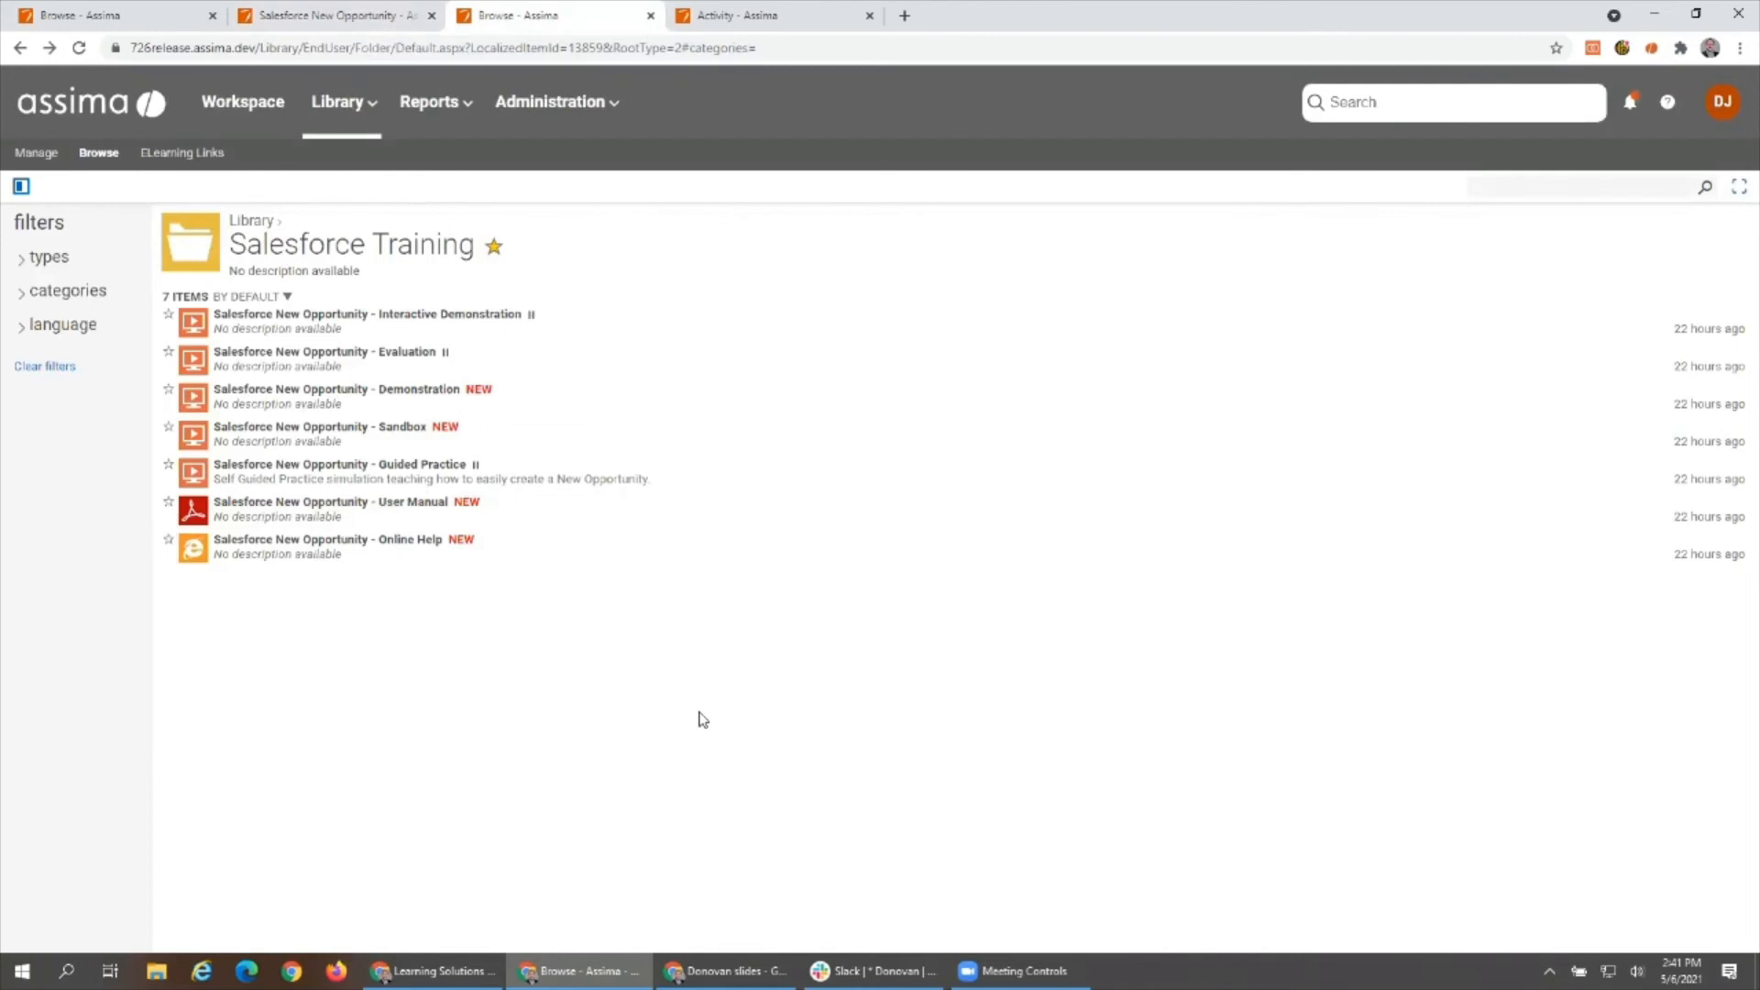
{"action": "left_click", "coordinate": [417, 477]}
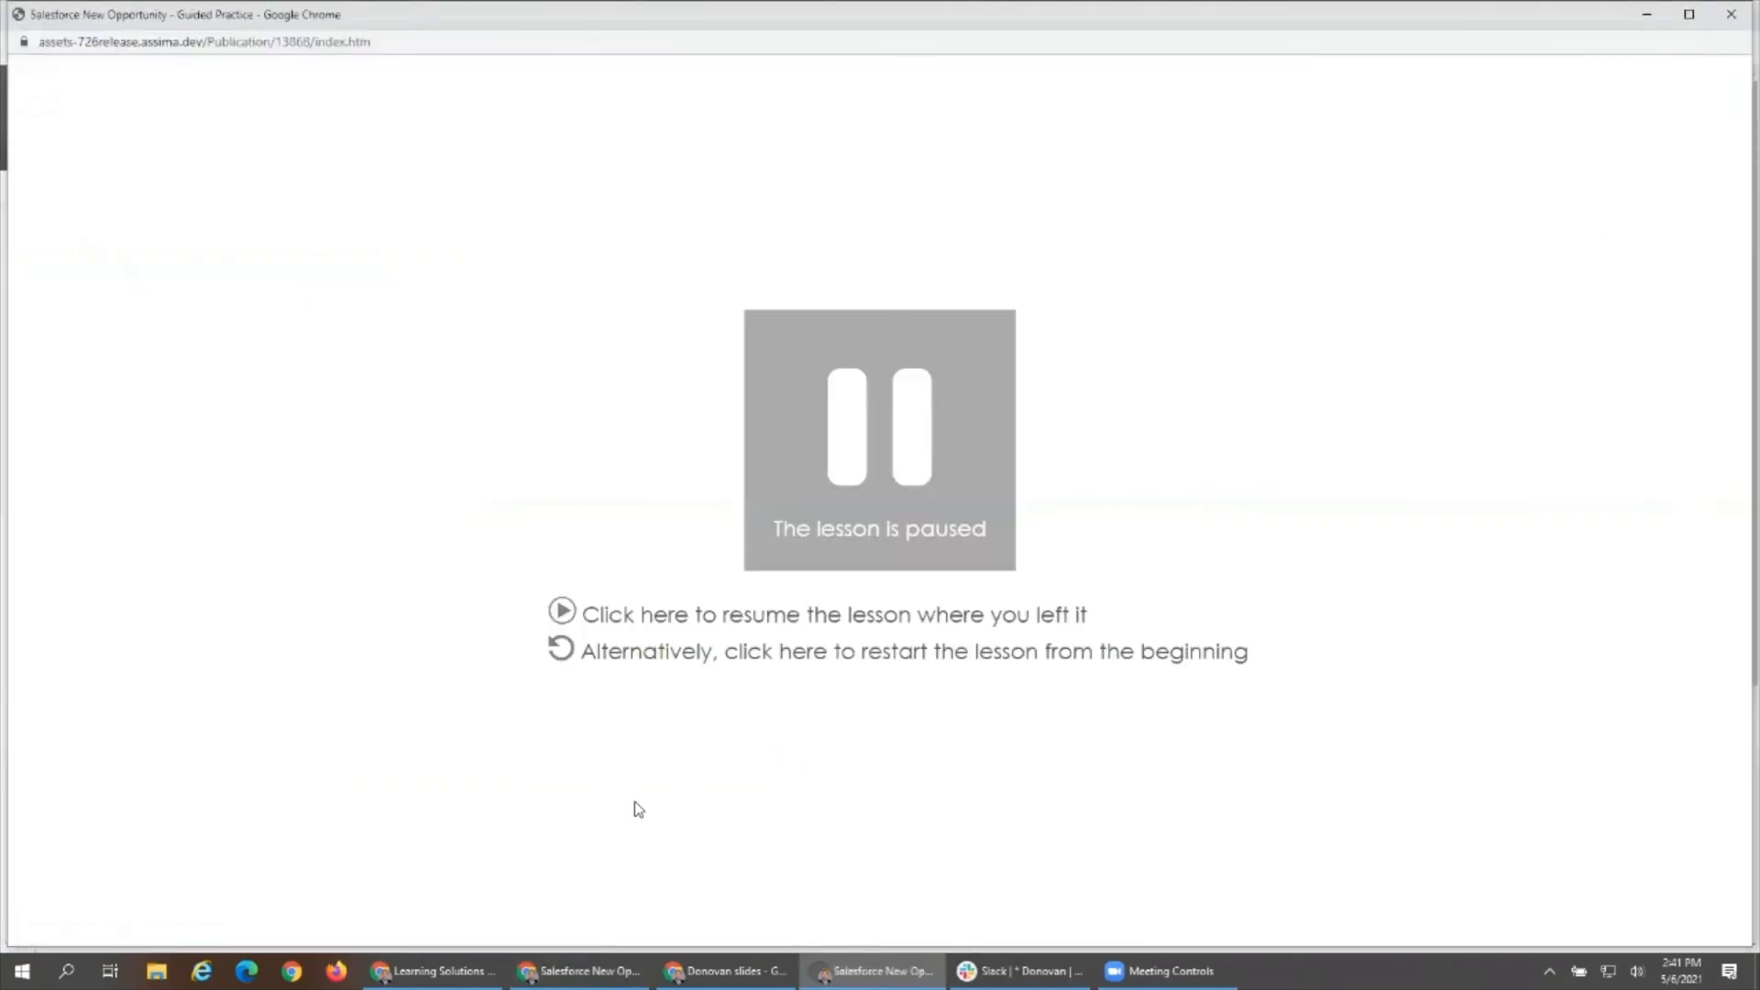
{"action": "left_click", "coordinate": [829, 669]}
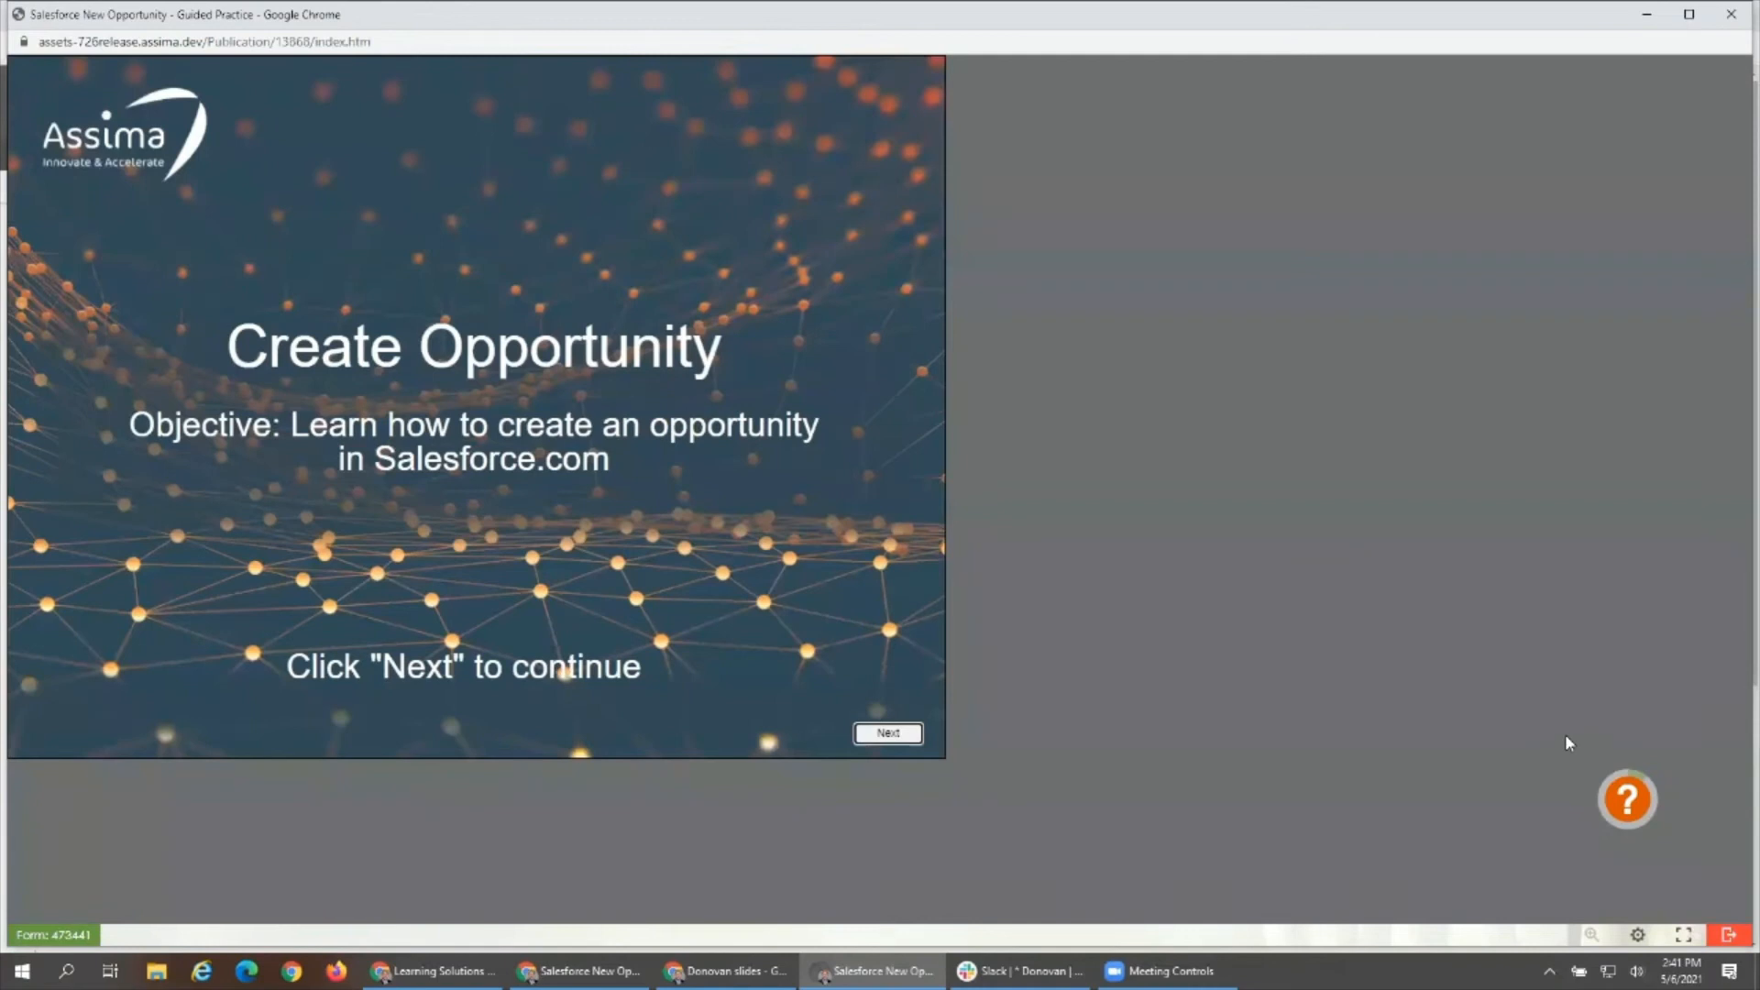
{"action": "left_click", "coordinate": [885, 734]}
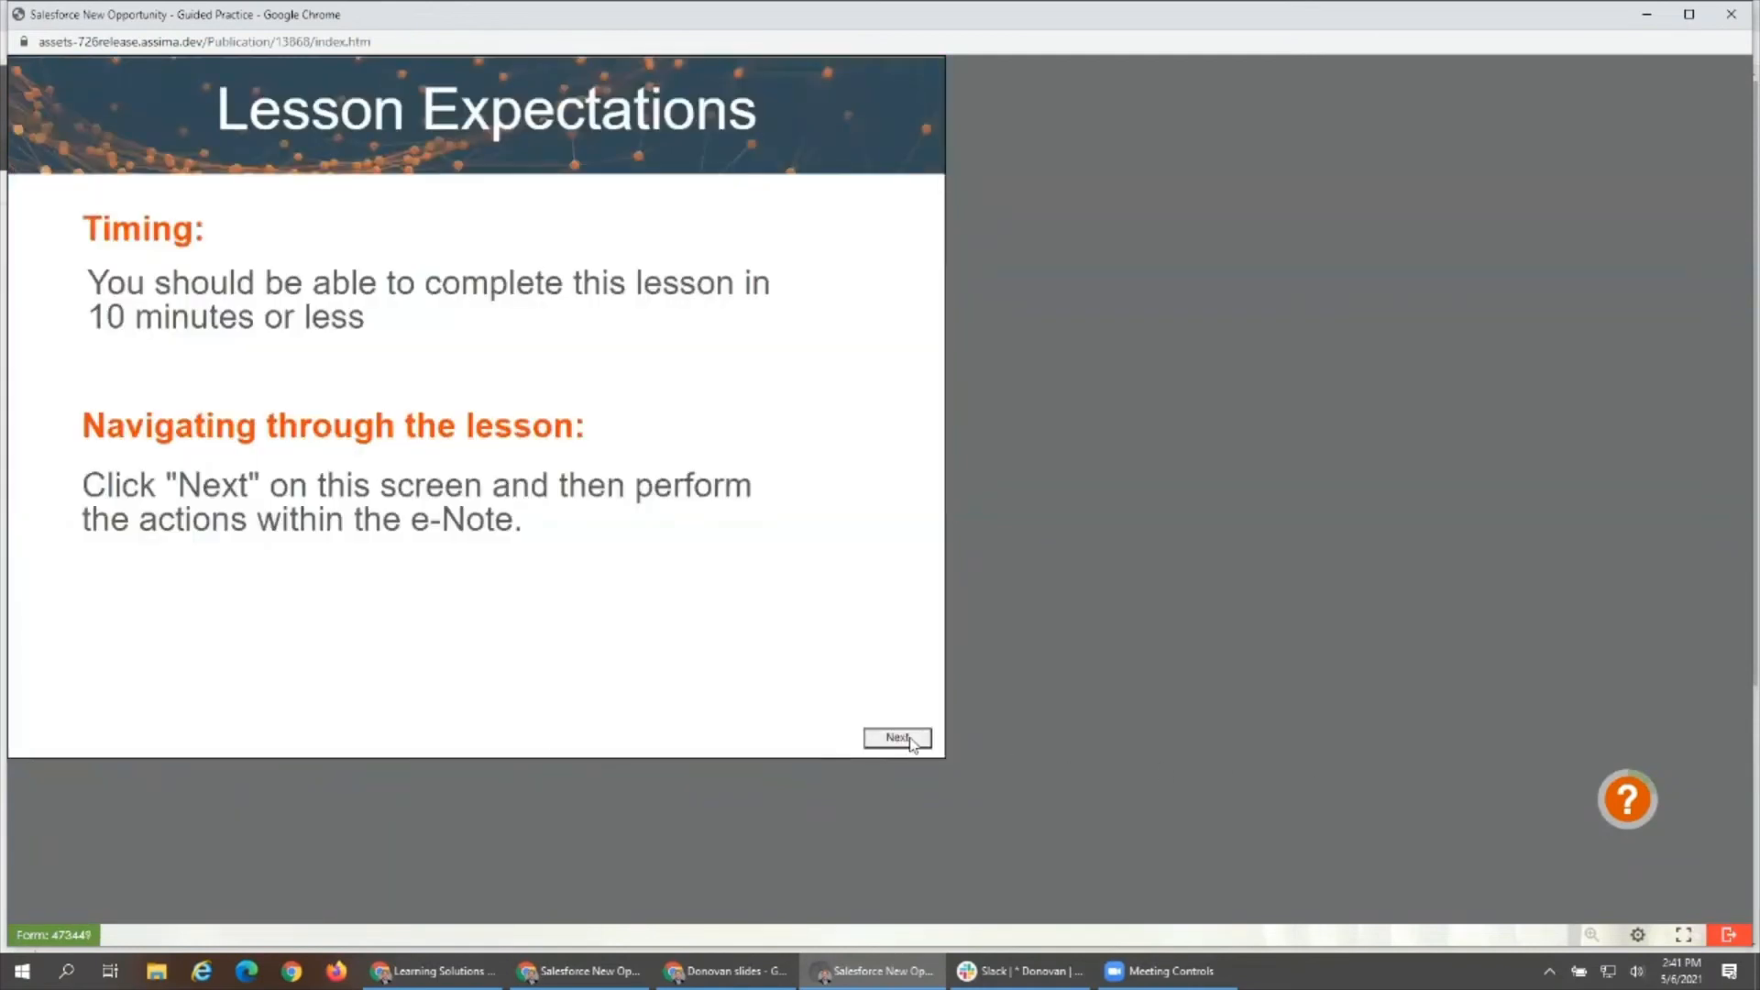
{"action": "left_click", "coordinate": [911, 740]}
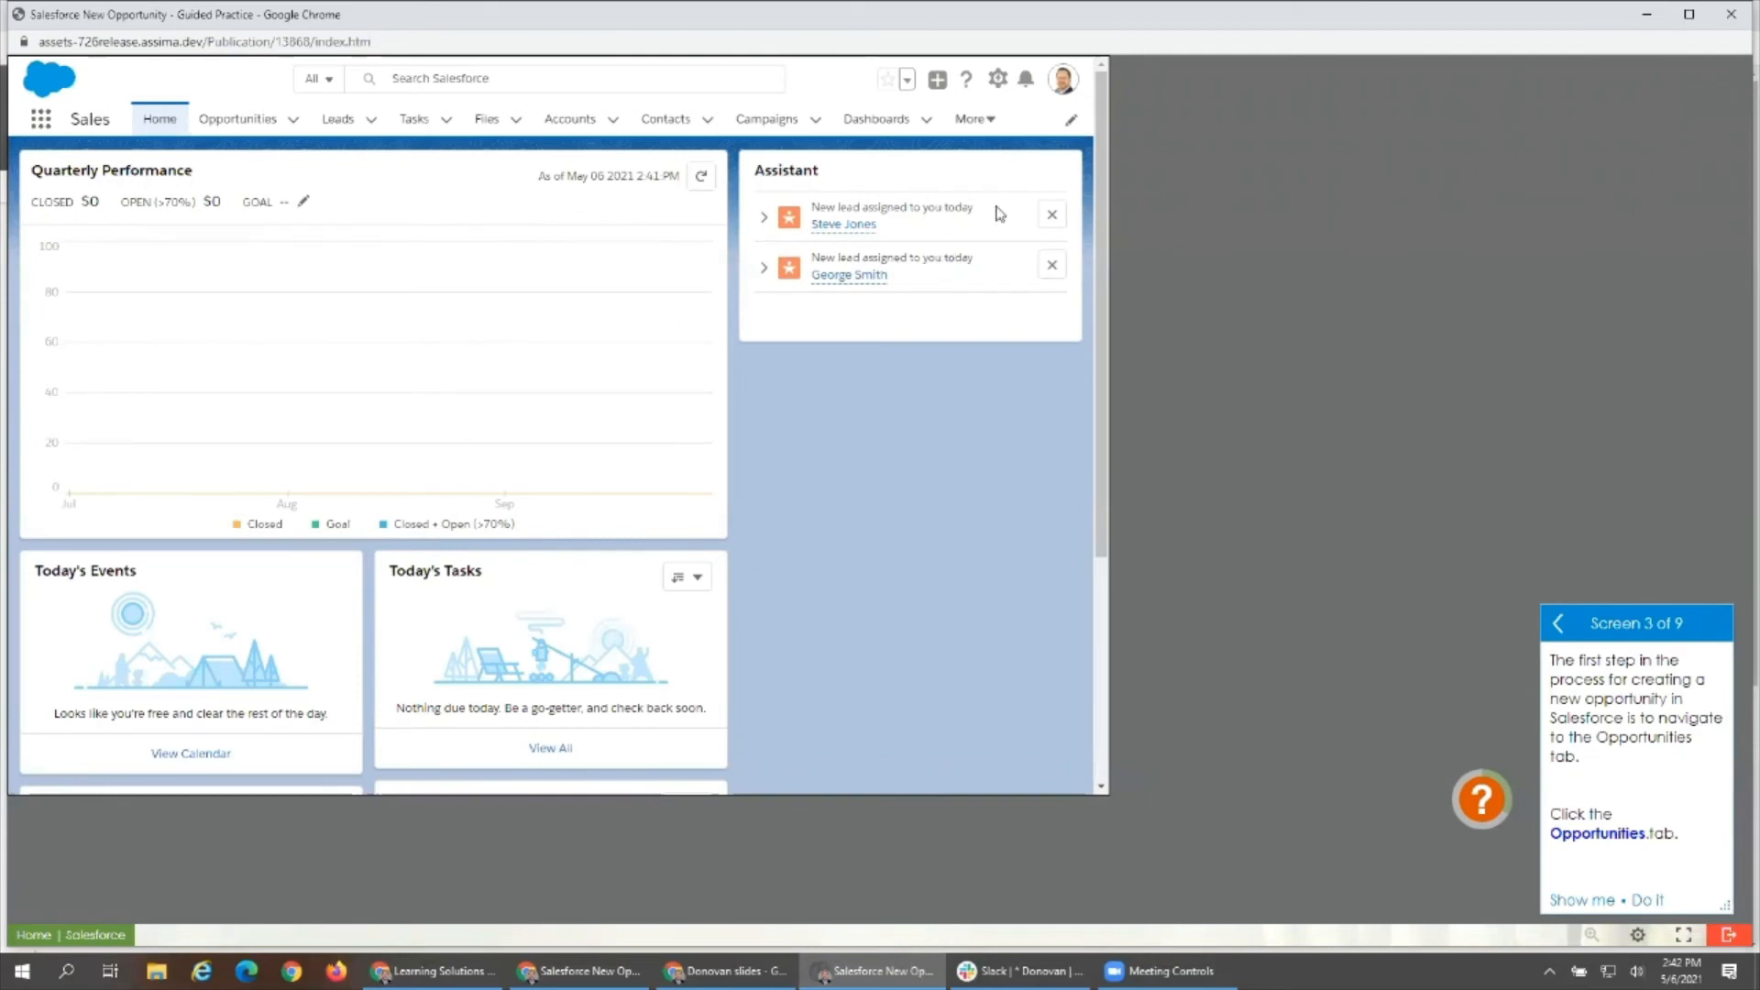
- Look over the simulated Salesforce home page down to its recent records, and go to Opportunities as the lesson instructs
{"action": "left_click_drag", "start_coordinate": [1101, 114], "coordinate": [1075, 341]}
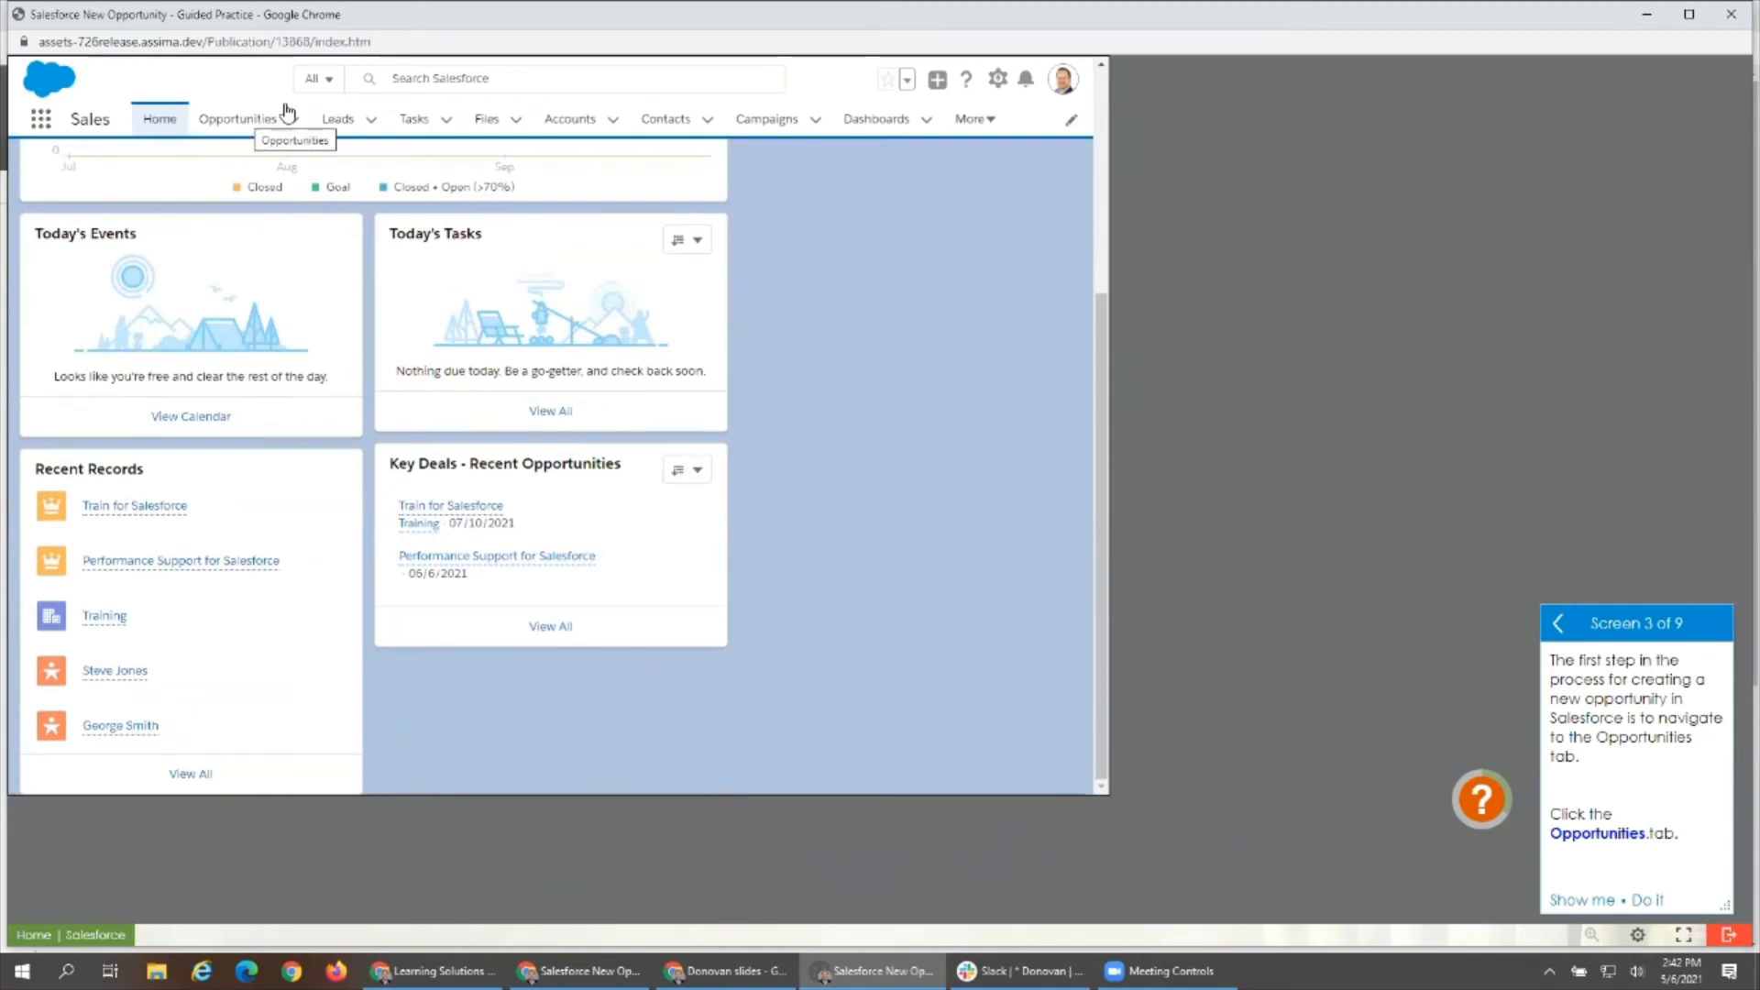
{"action": "left_click", "coordinate": [314, 81]}
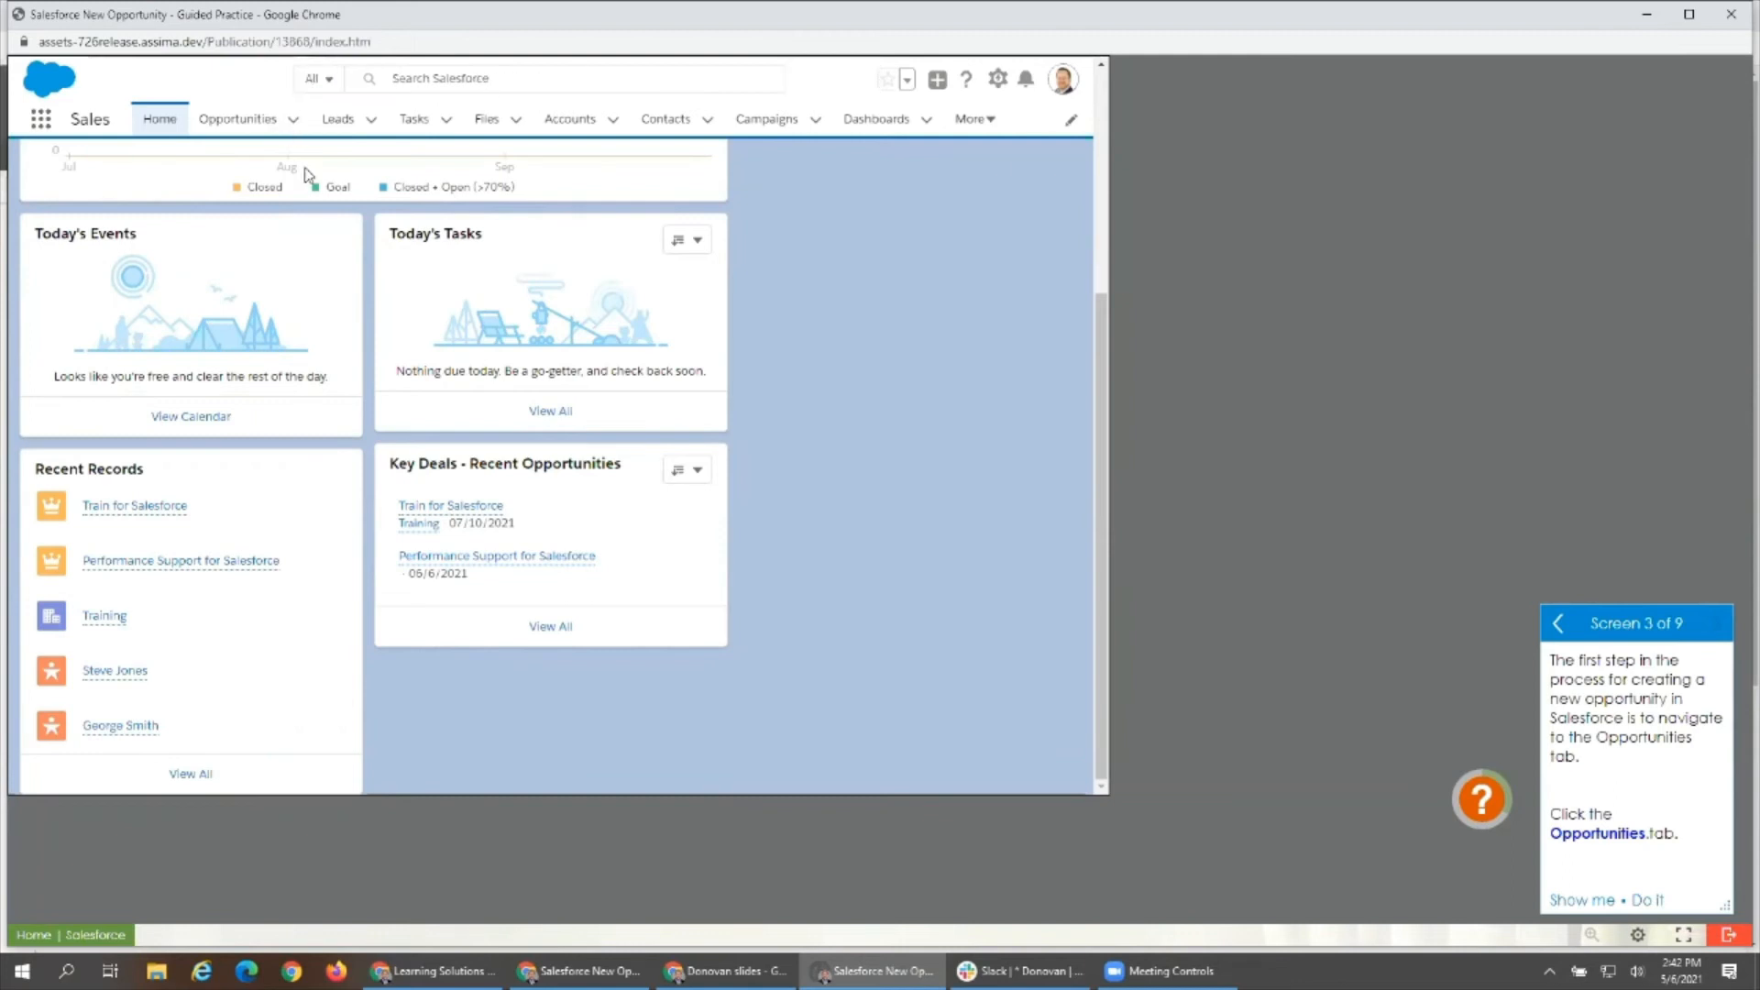
{"action": "scroll", "coordinate": [474, 472], "scroll_direction": "up", "scroll_amount": 4}
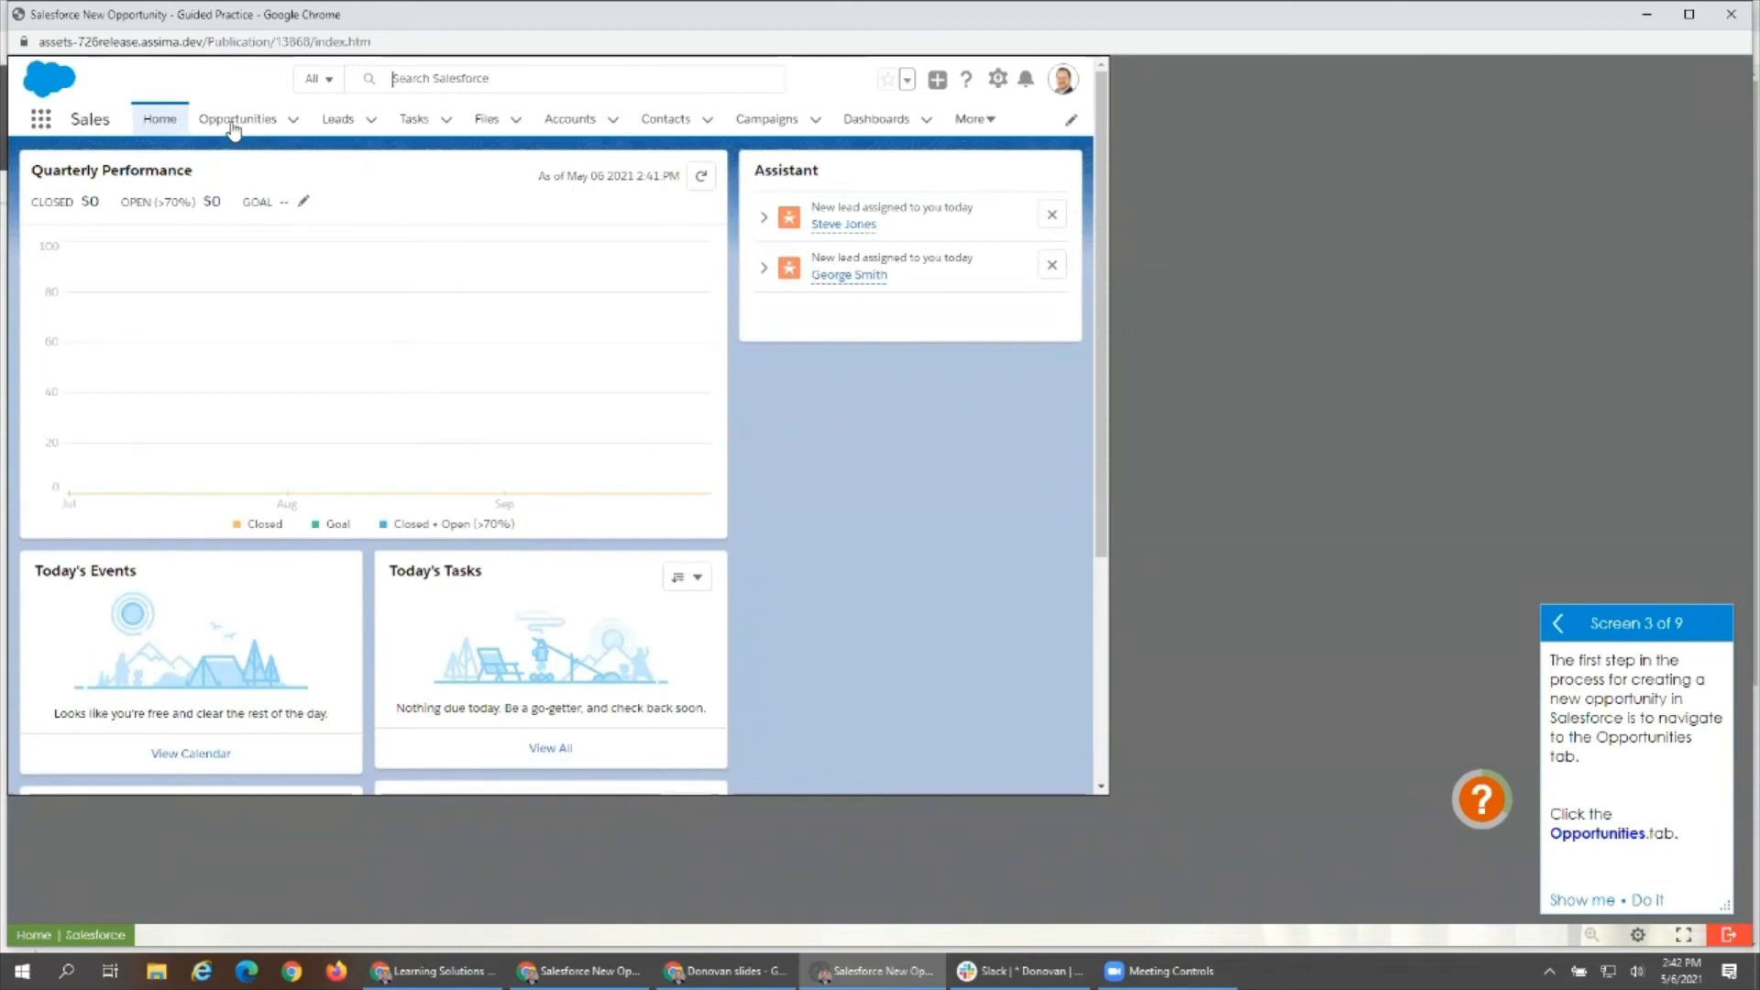
{"action": "left_click", "coordinate": [234, 127]}
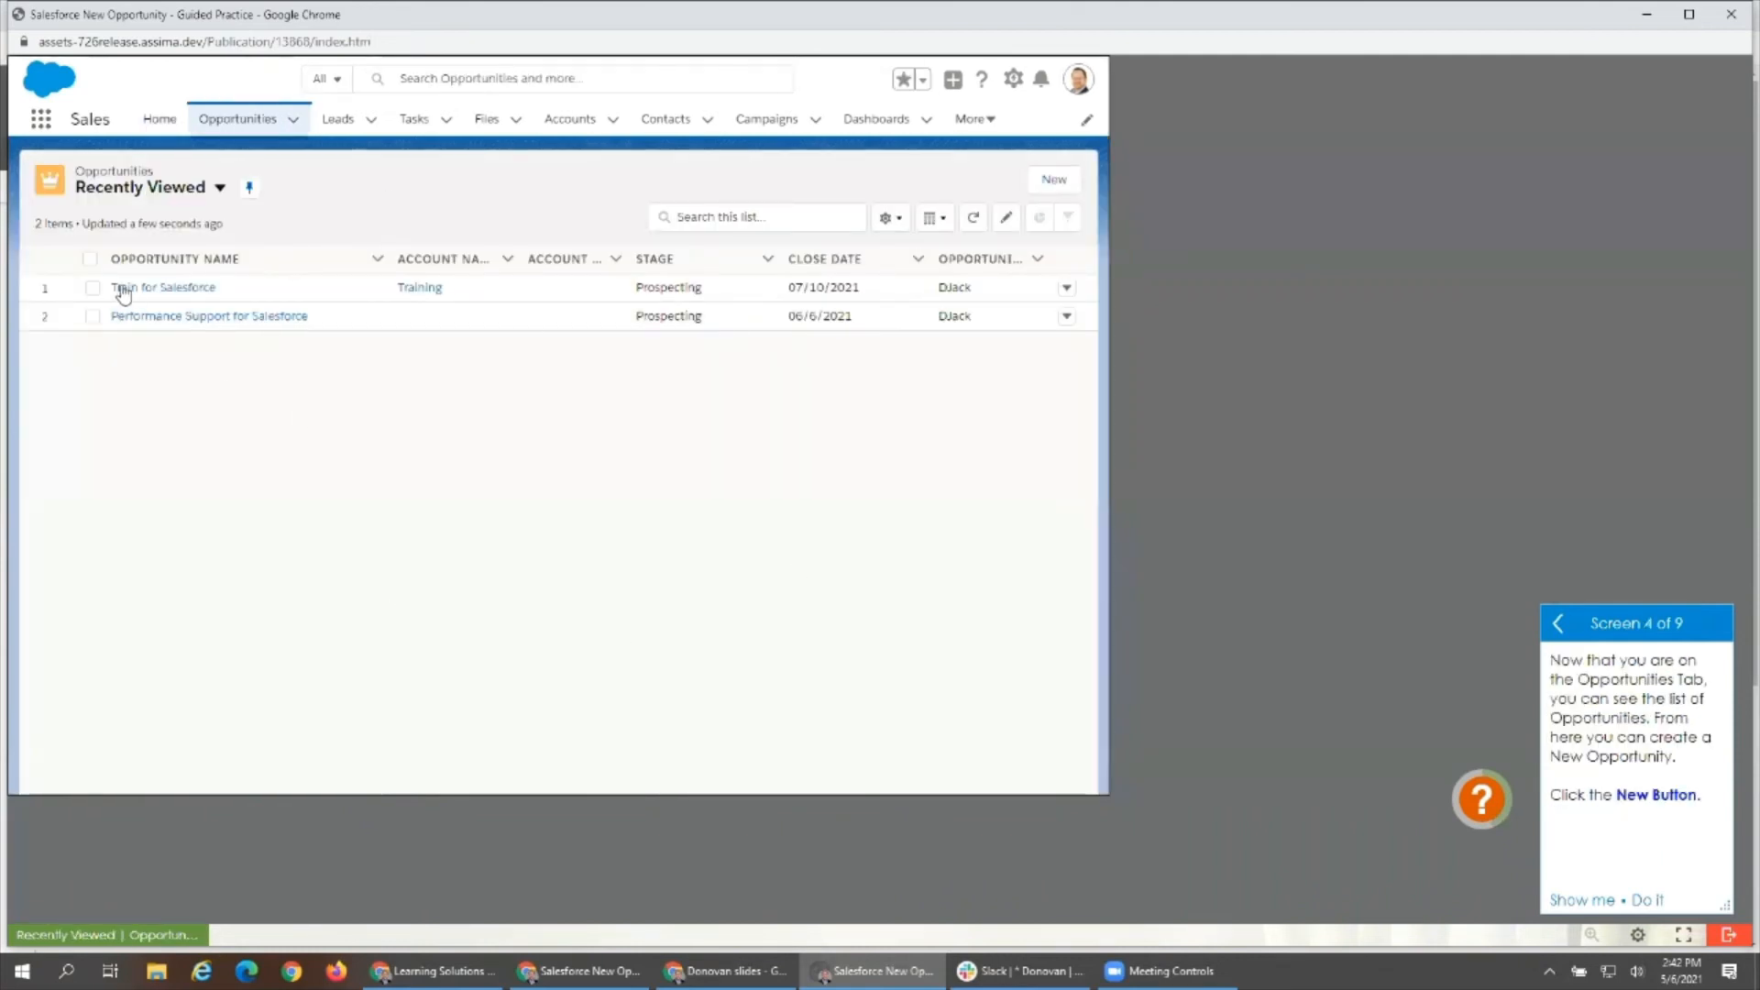
- Select the Performance Support for Salesforce opportunity, try the list's search and settings controls, and start a new opportunity
{"action": "left_click", "coordinate": [93, 317]}
{"action": "left_click", "coordinate": [752, 220]}
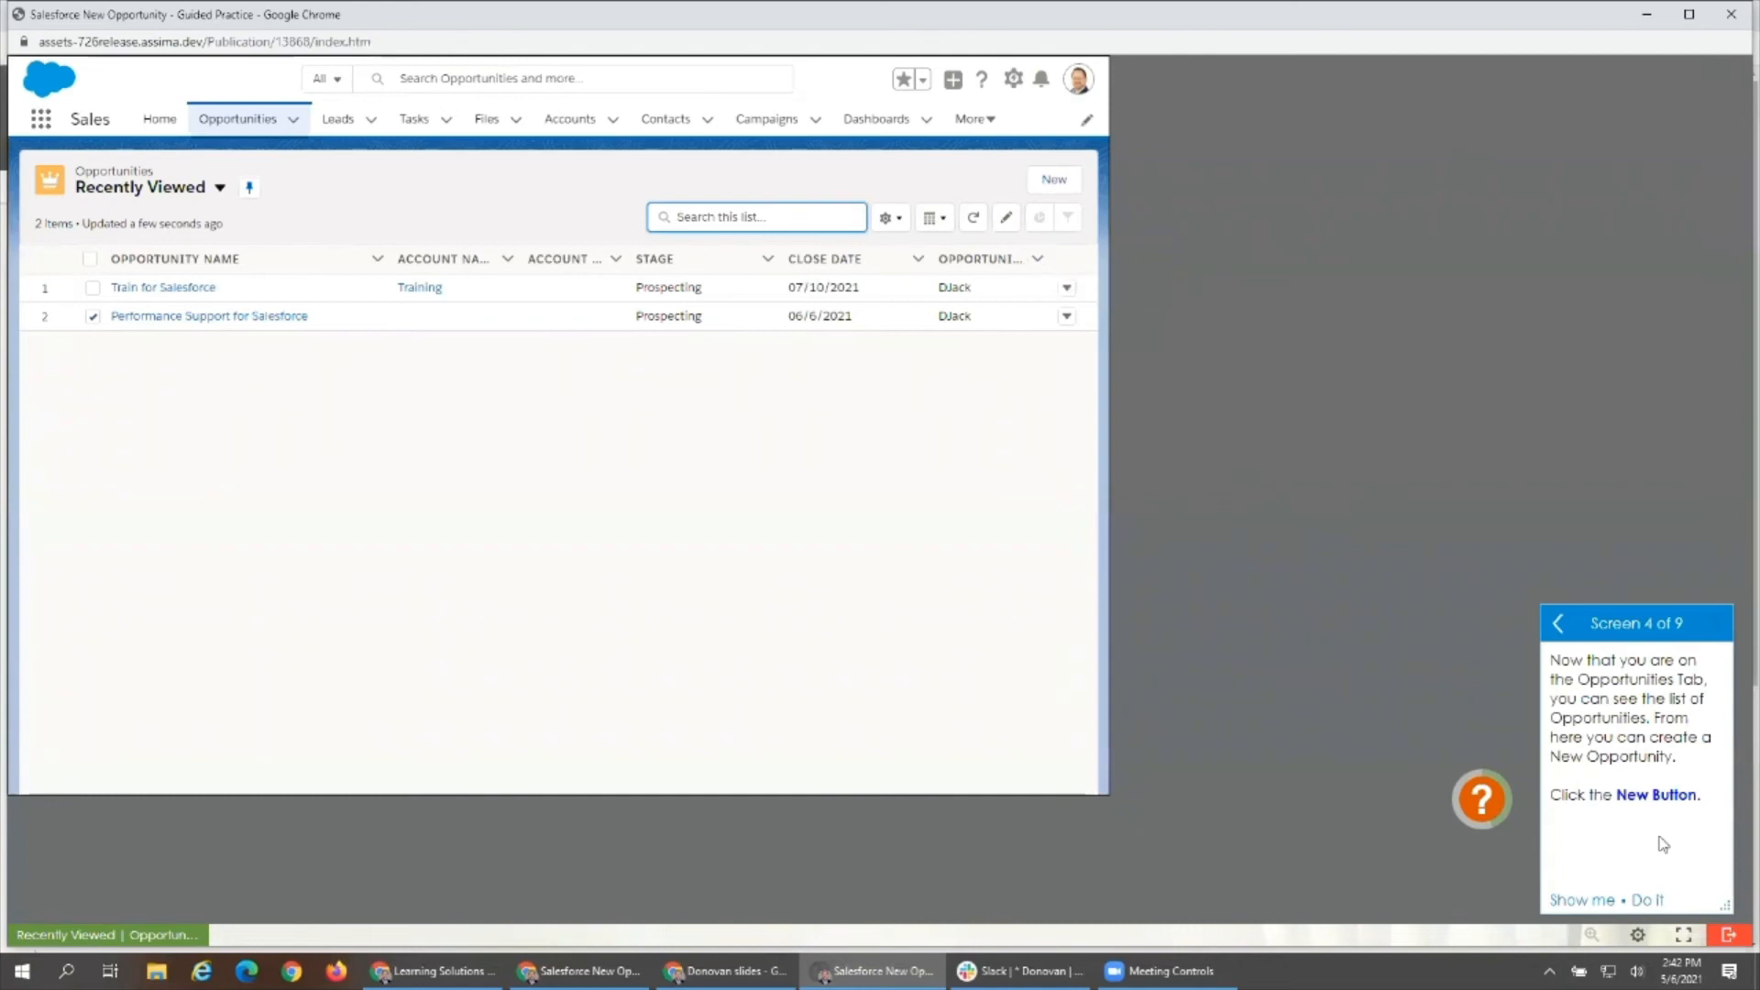
{"action": "left_click", "coordinate": [889, 222]}
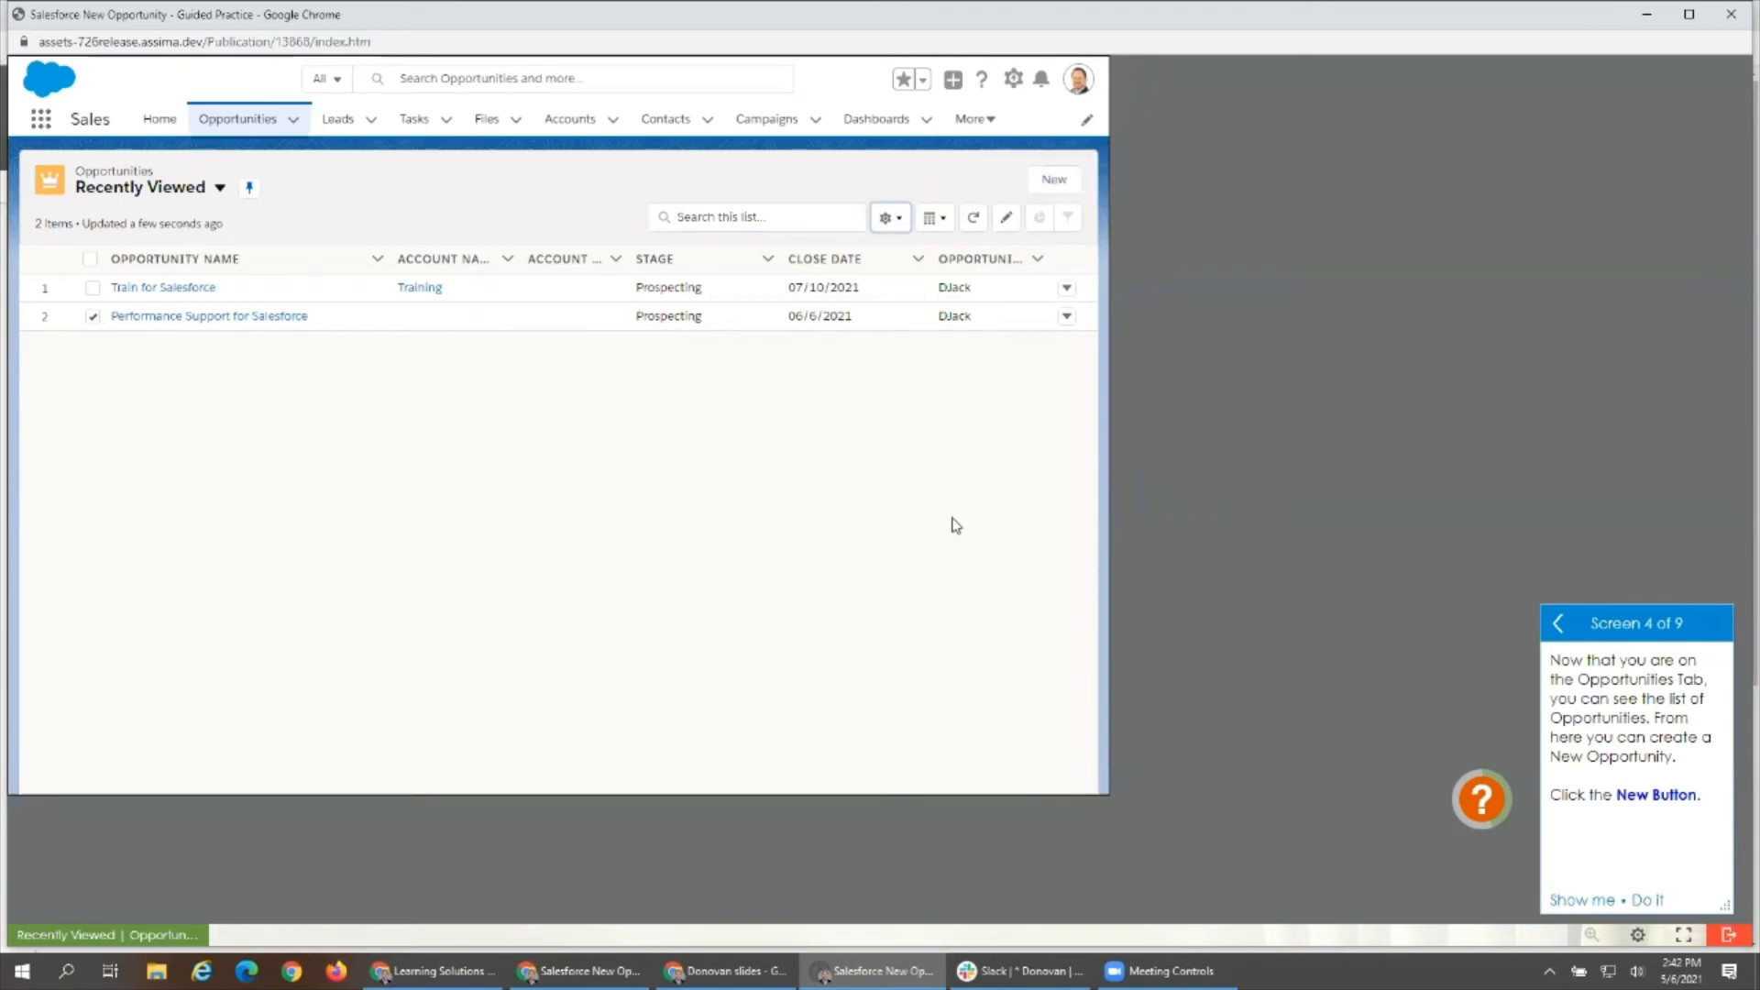
{"action": "left_click", "coordinate": [1052, 181]}
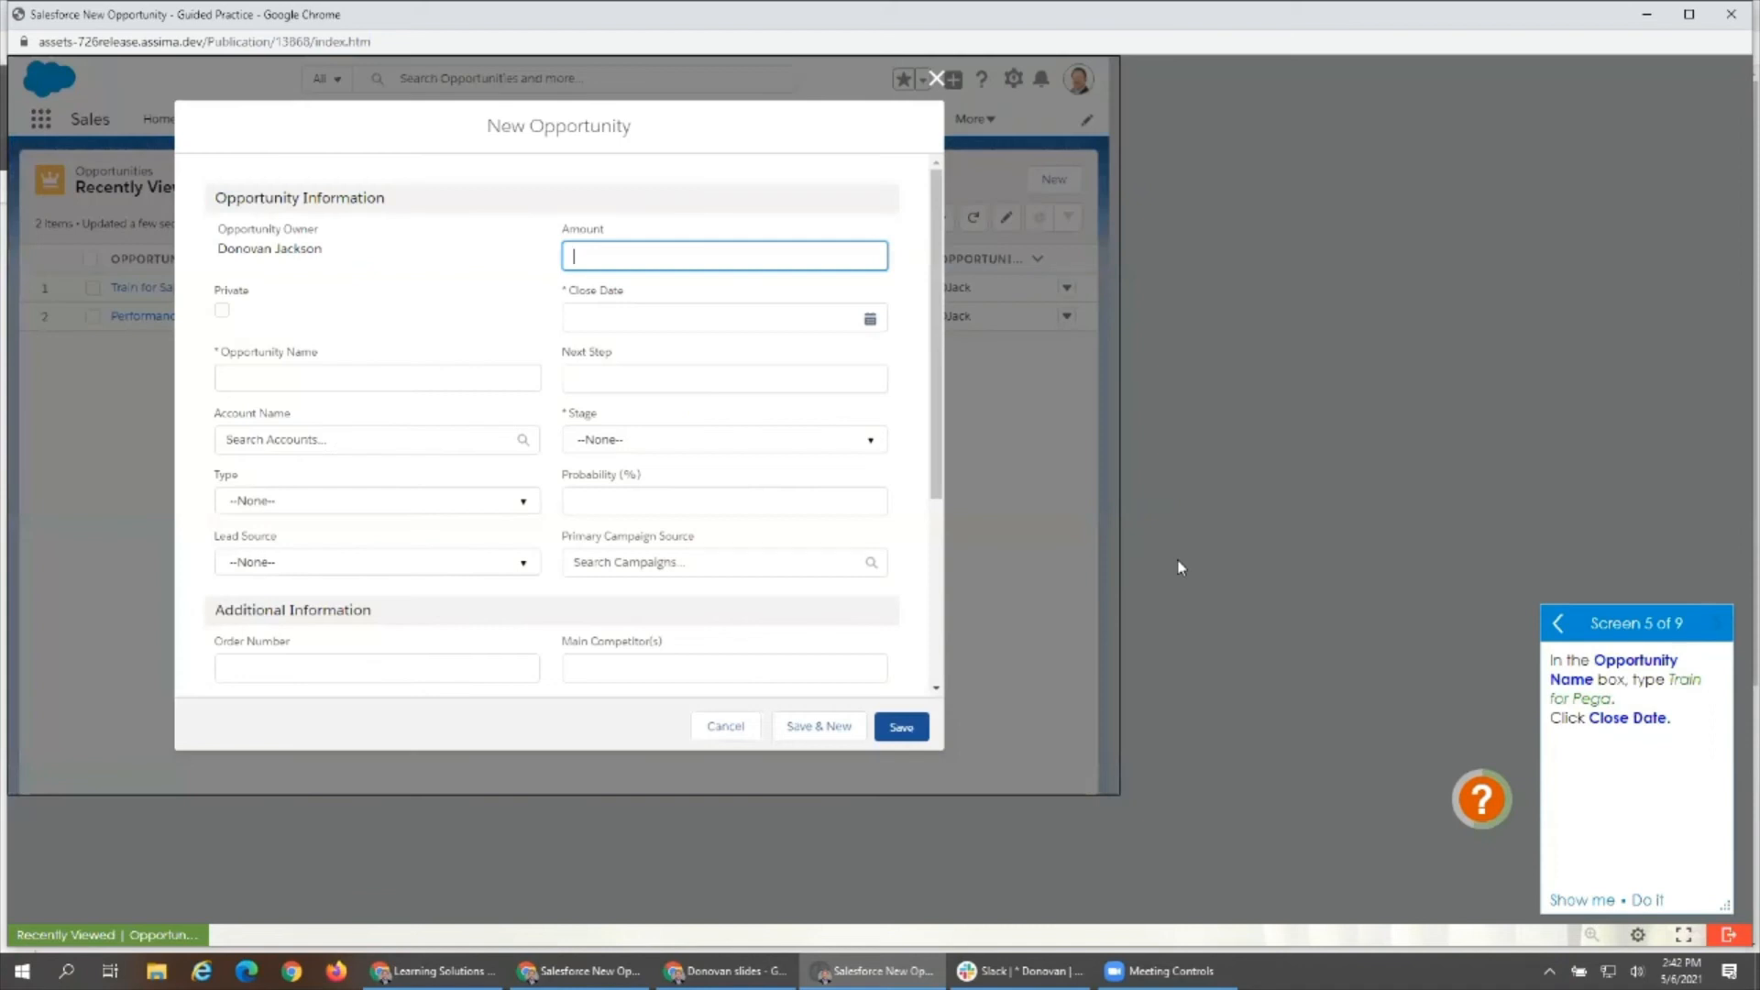
- Set Lead Source to Other and Tracking Number to 65432 in the New Opportunity form, and place the cursor in Opportunity Name
{"action": "left_click_drag", "start_coordinate": [940, 191], "coordinate": [943, 363]}
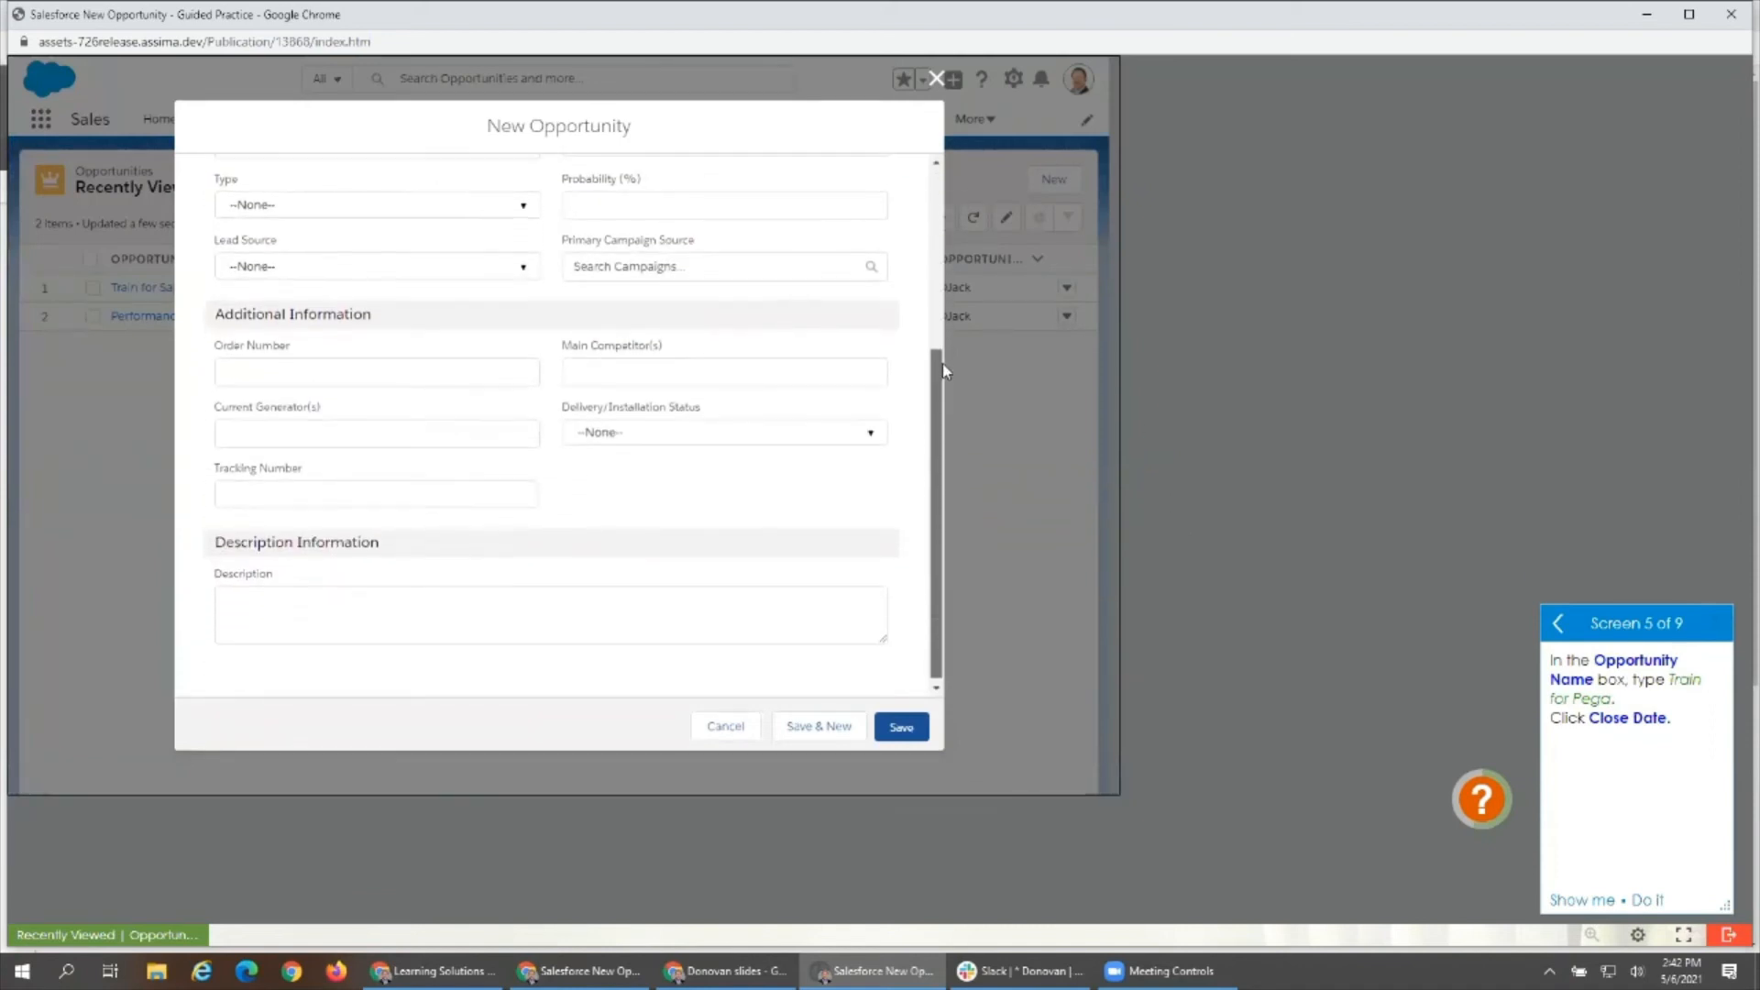
{"action": "left_click", "coordinate": [836, 438]}
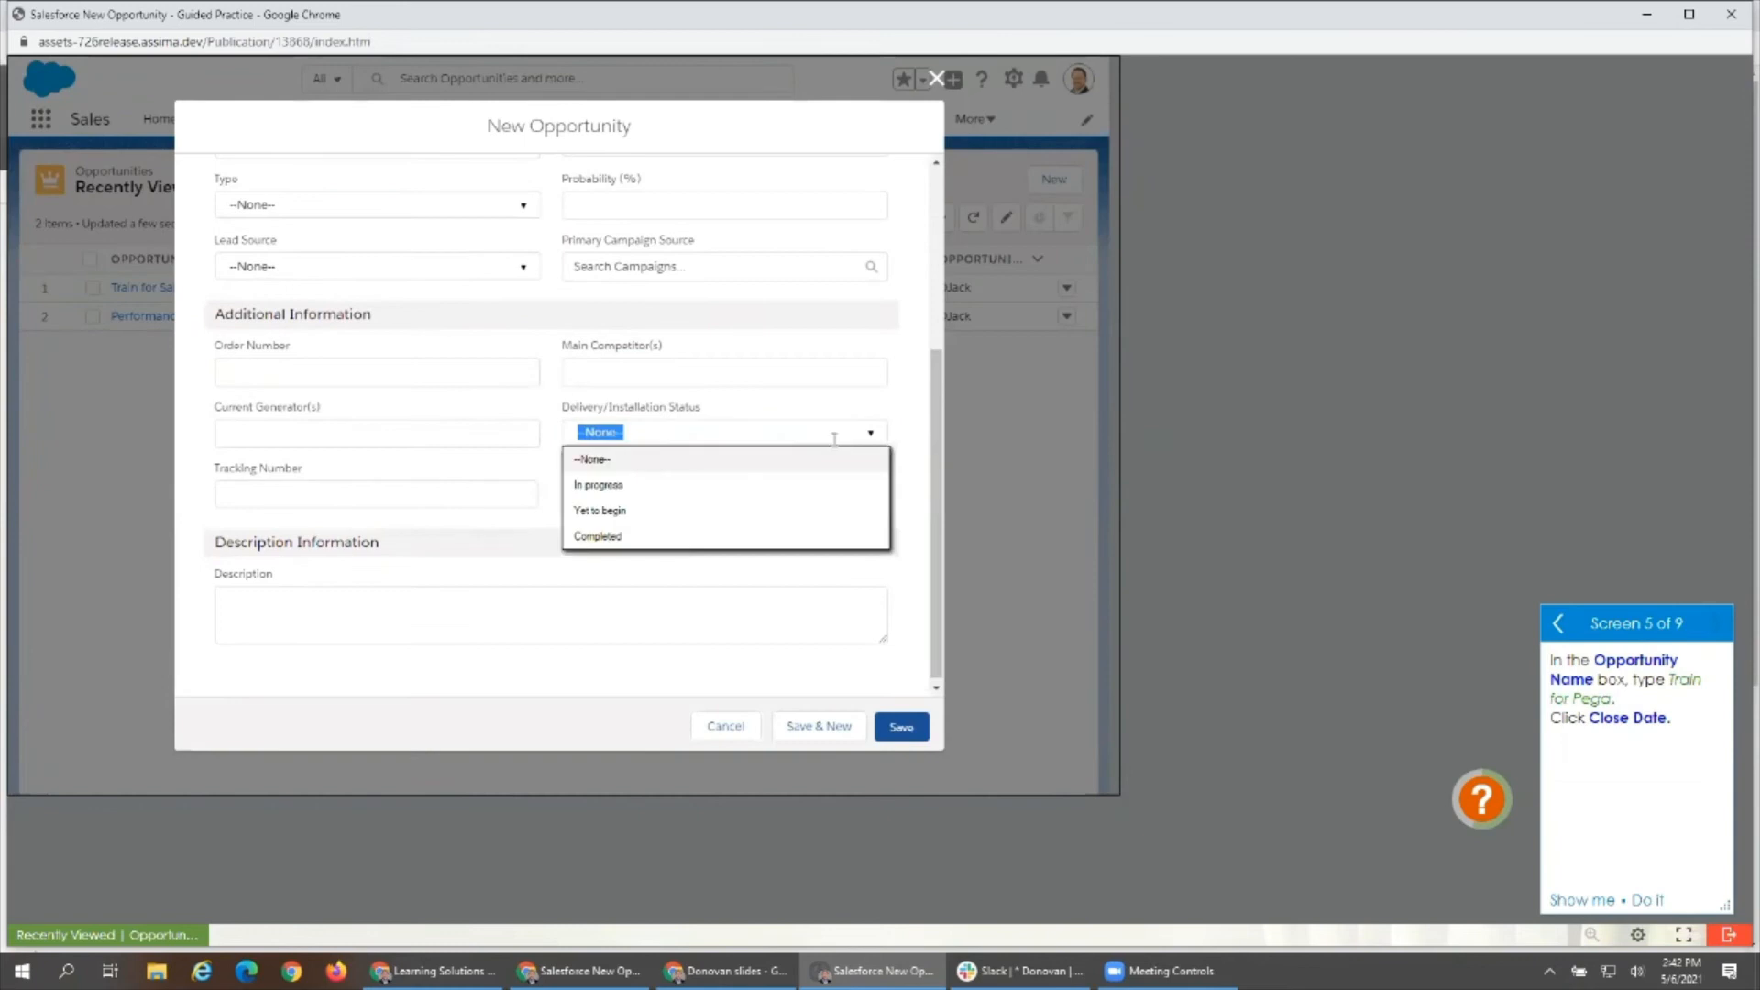
{"action": "left_click", "coordinate": [482, 267]}
{"action": "left_click", "coordinate": [424, 496]}
{"action": "type", "text": "65432"}
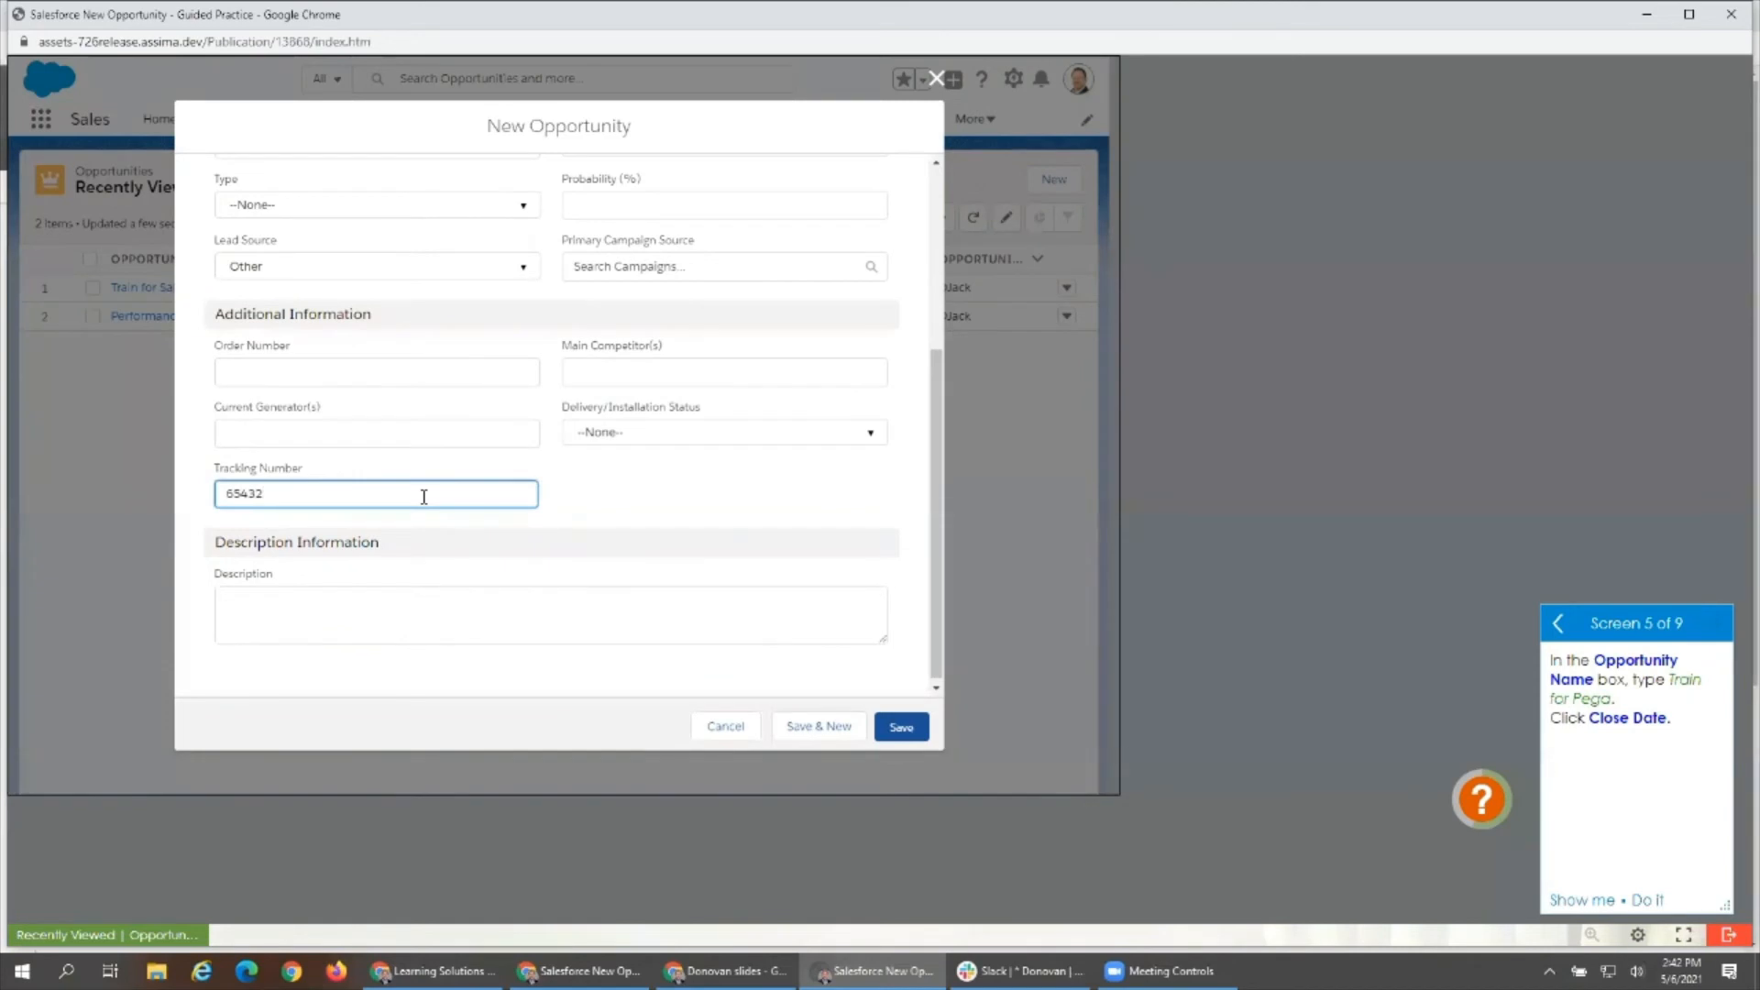
{"action": "scroll", "coordinate": [331, 417], "scroll_direction": "up", "scroll_amount": 5}
{"action": "left_click", "coordinate": [314, 383]}
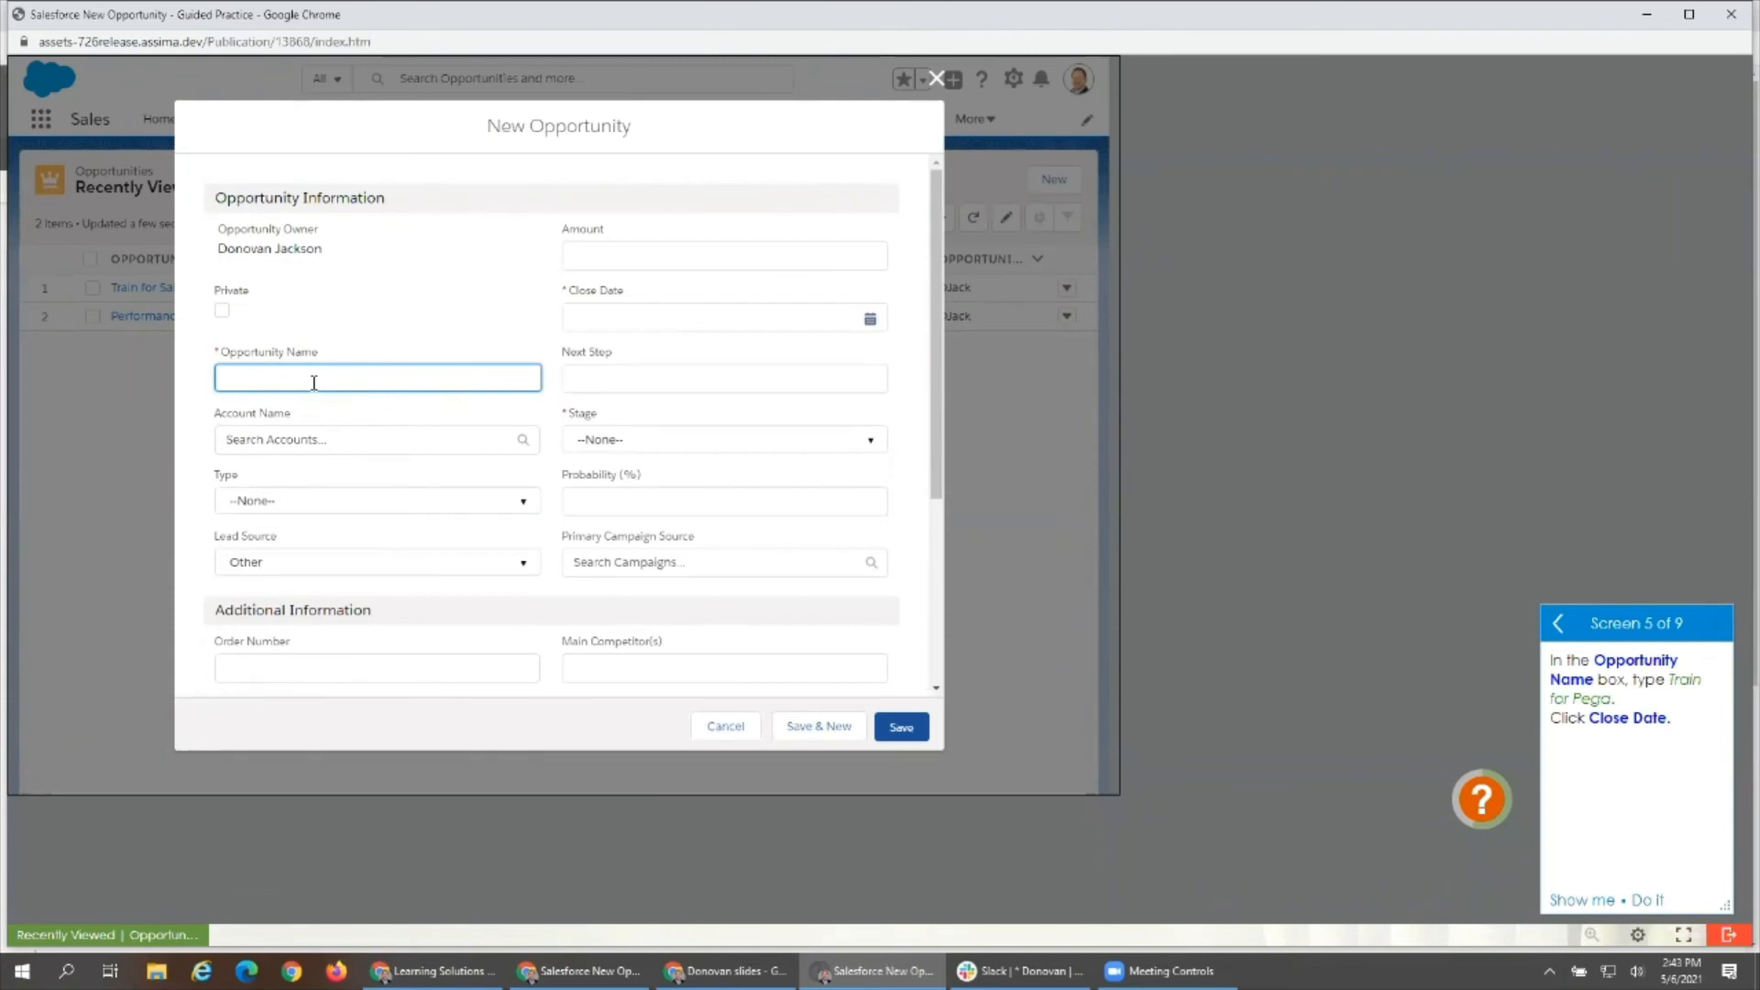
- Exit the Guided Practice lesson, glance at the French lesson in the editor, and return to the Salesforce Training library folder
{"action": "left_click", "coordinate": [1729, 934]}
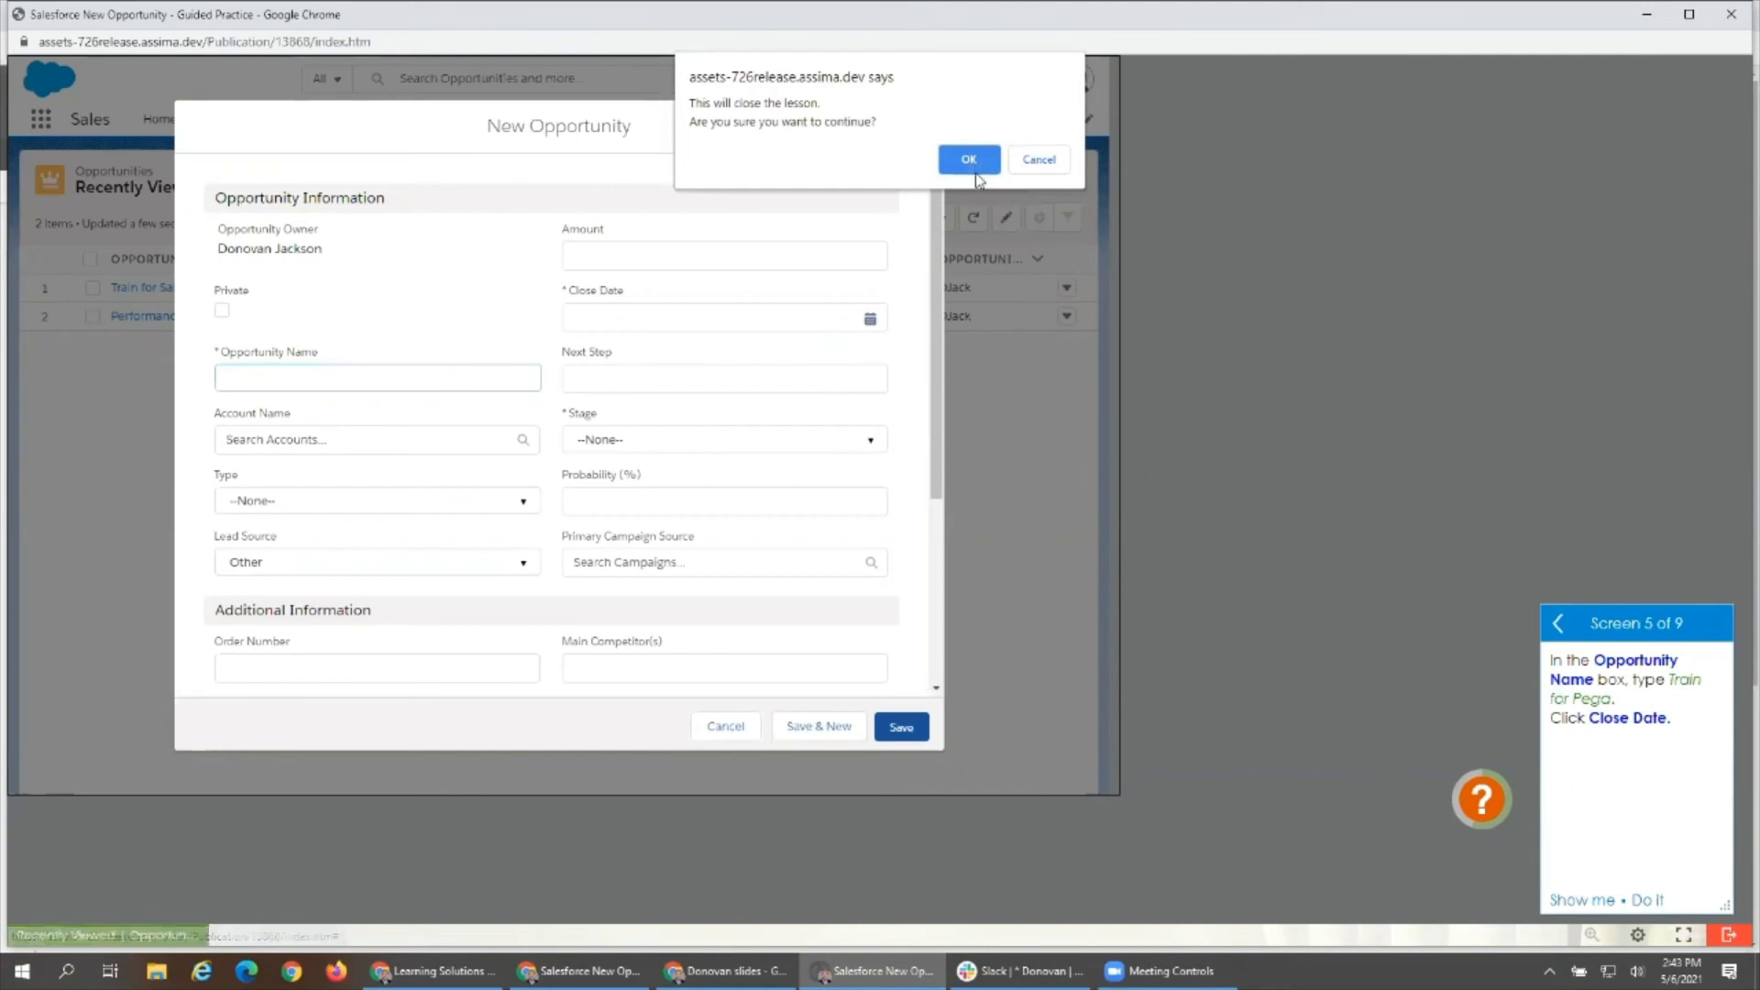
{"action": "left_click", "coordinate": [975, 161]}
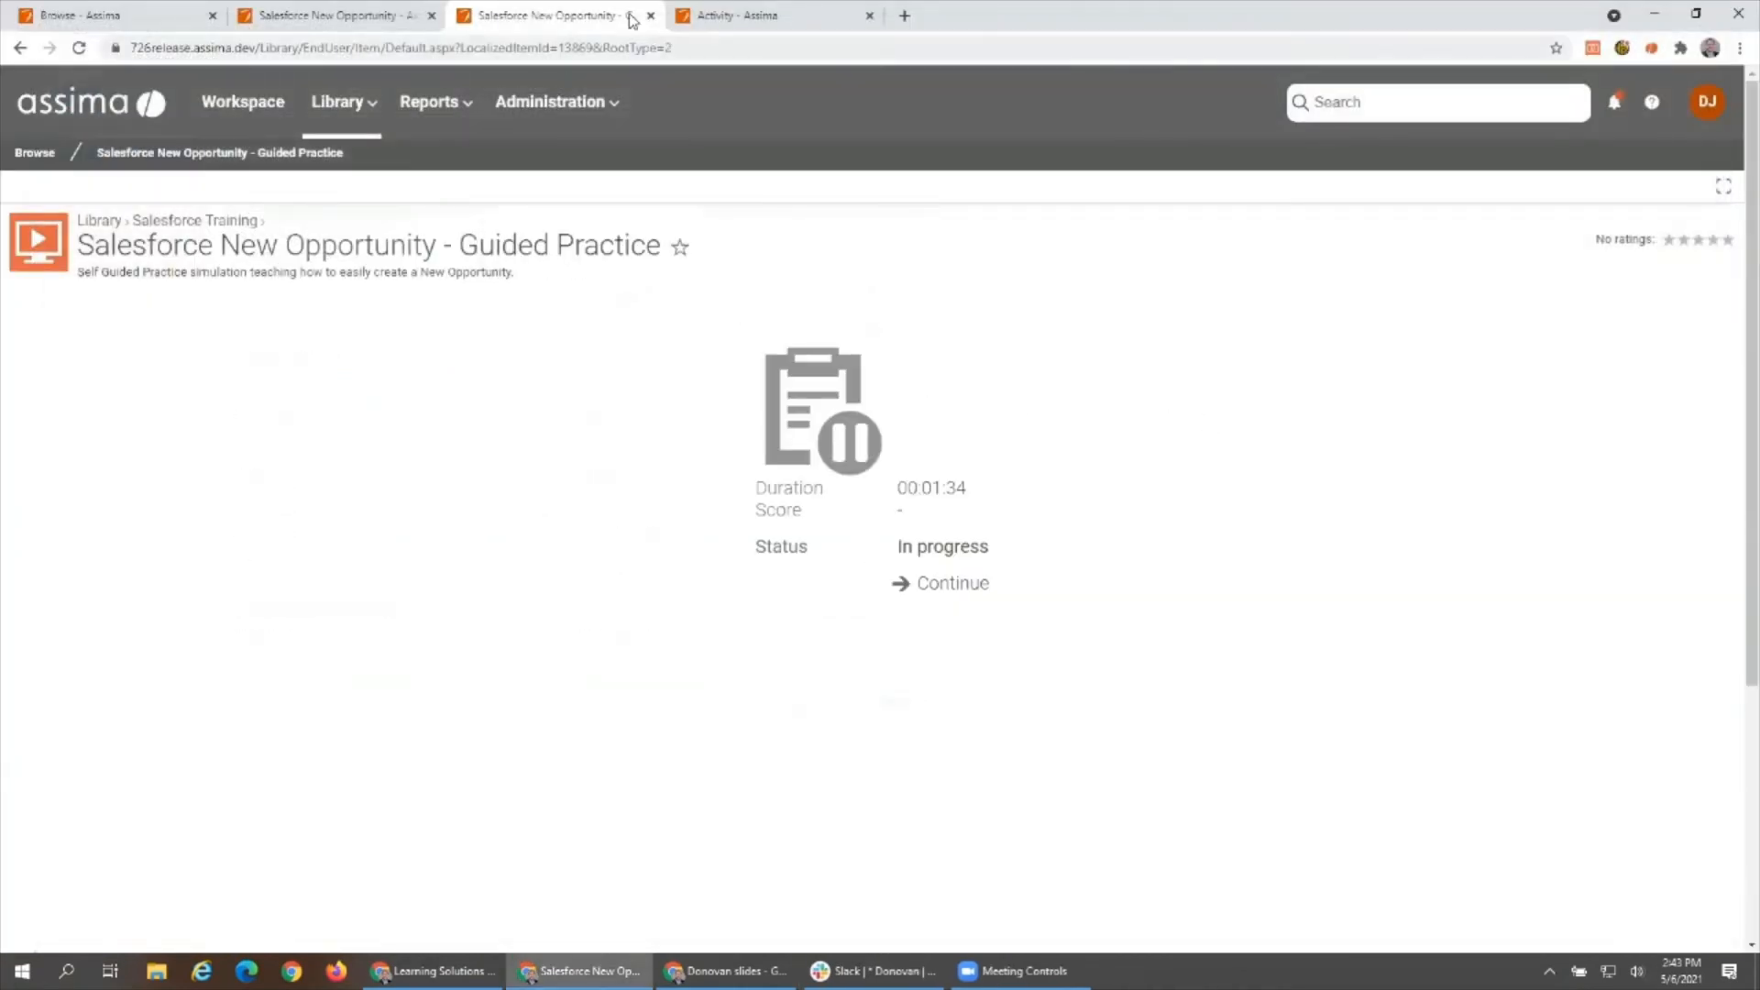
{"action": "left_click", "coordinate": [401, 20]}
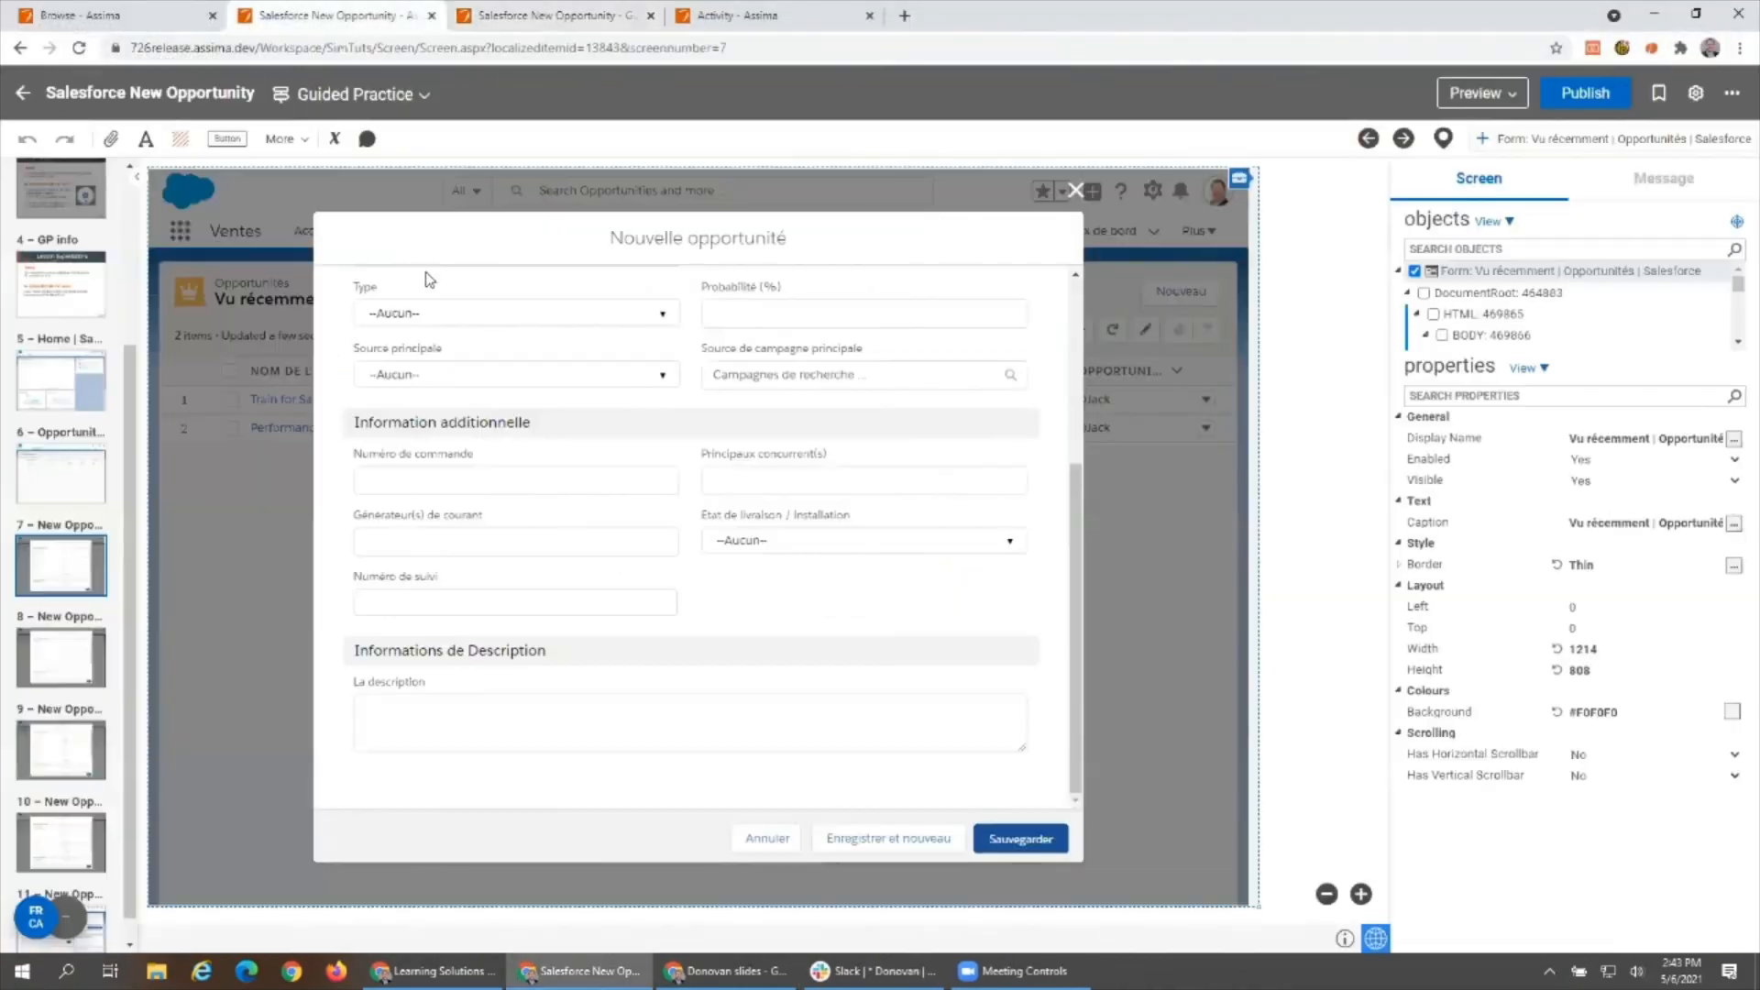
{"action": "left_click", "coordinate": [559, 16]}
{"action": "left_click", "coordinate": [231, 219]}
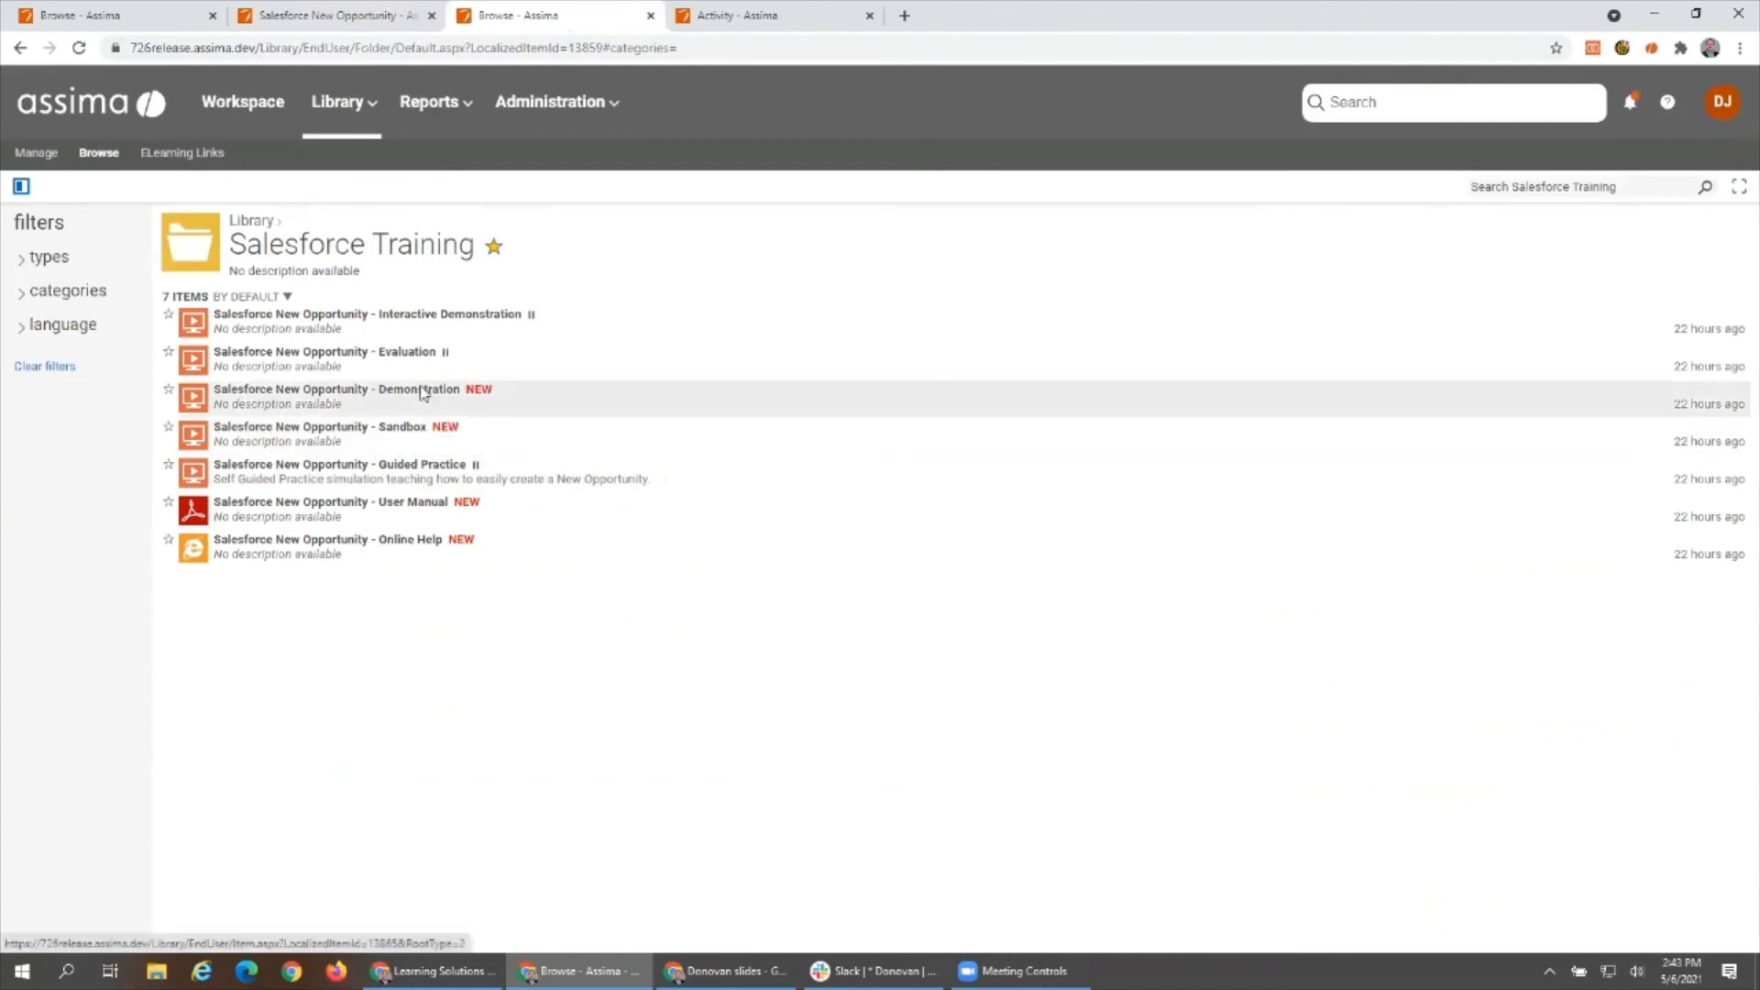
- Open the Salesforce New Opportunity - Online Help document and review its steps from Home to New Opportunity Save
{"action": "mouse_move", "coordinate": [422, 395]}
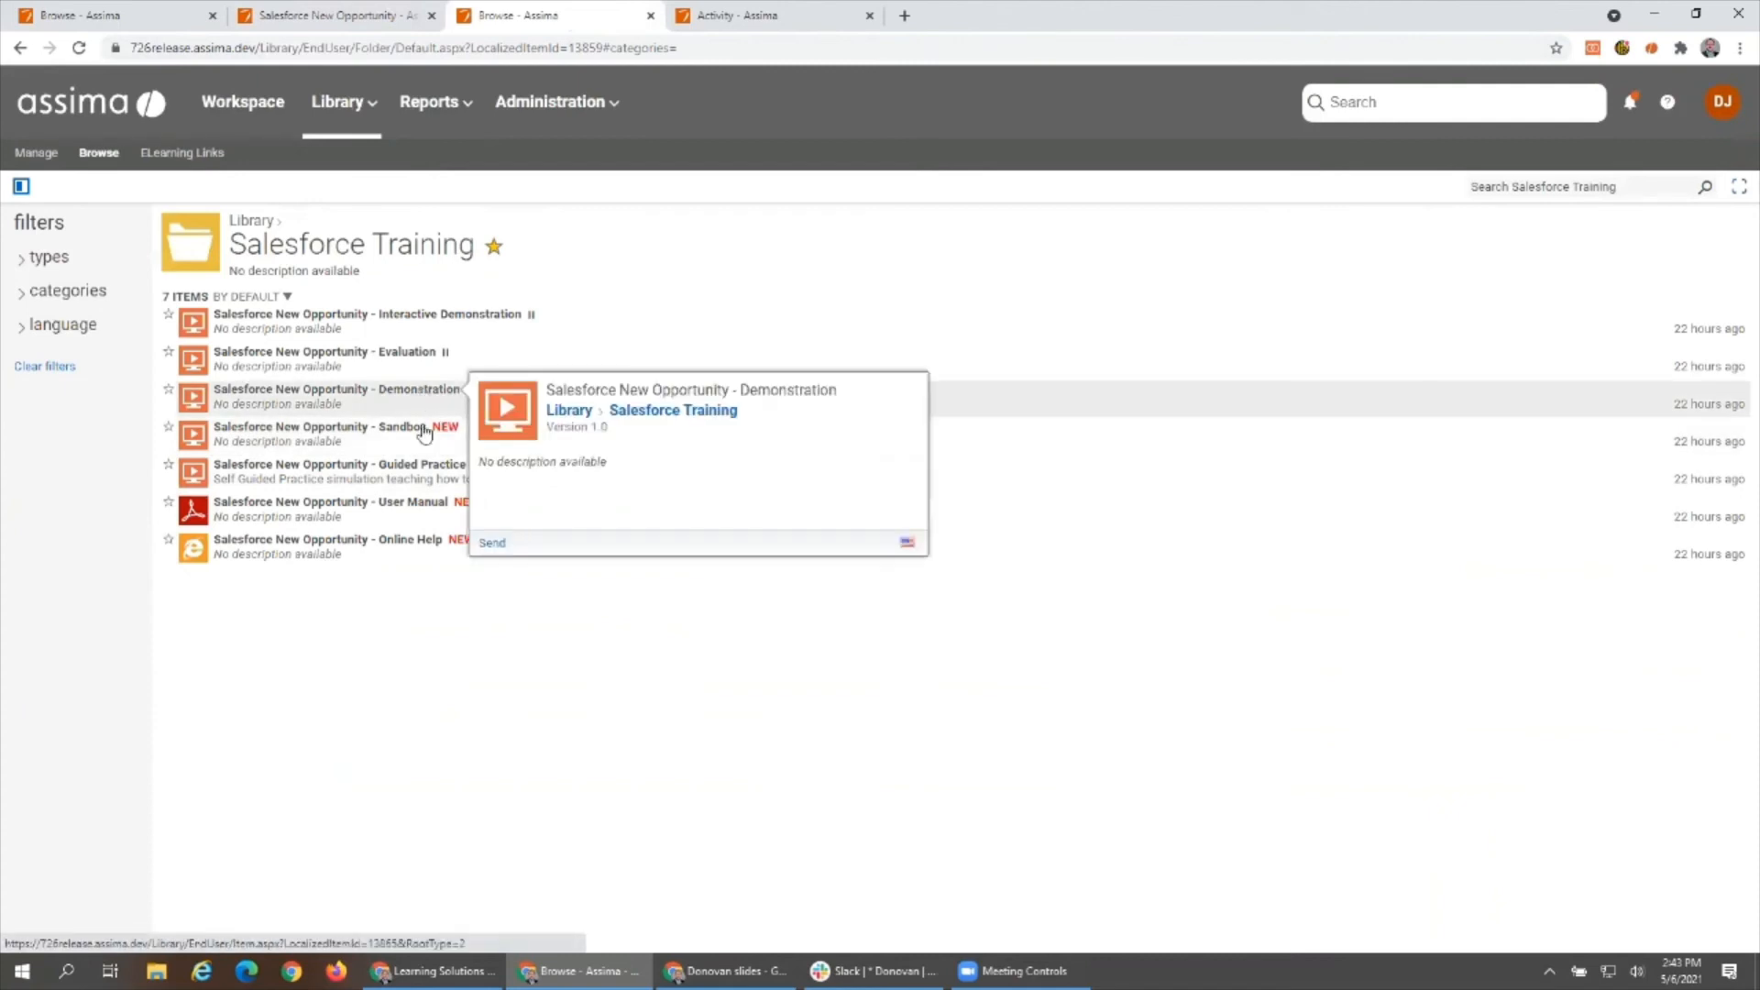
{"action": "mouse_move", "coordinate": [411, 358]}
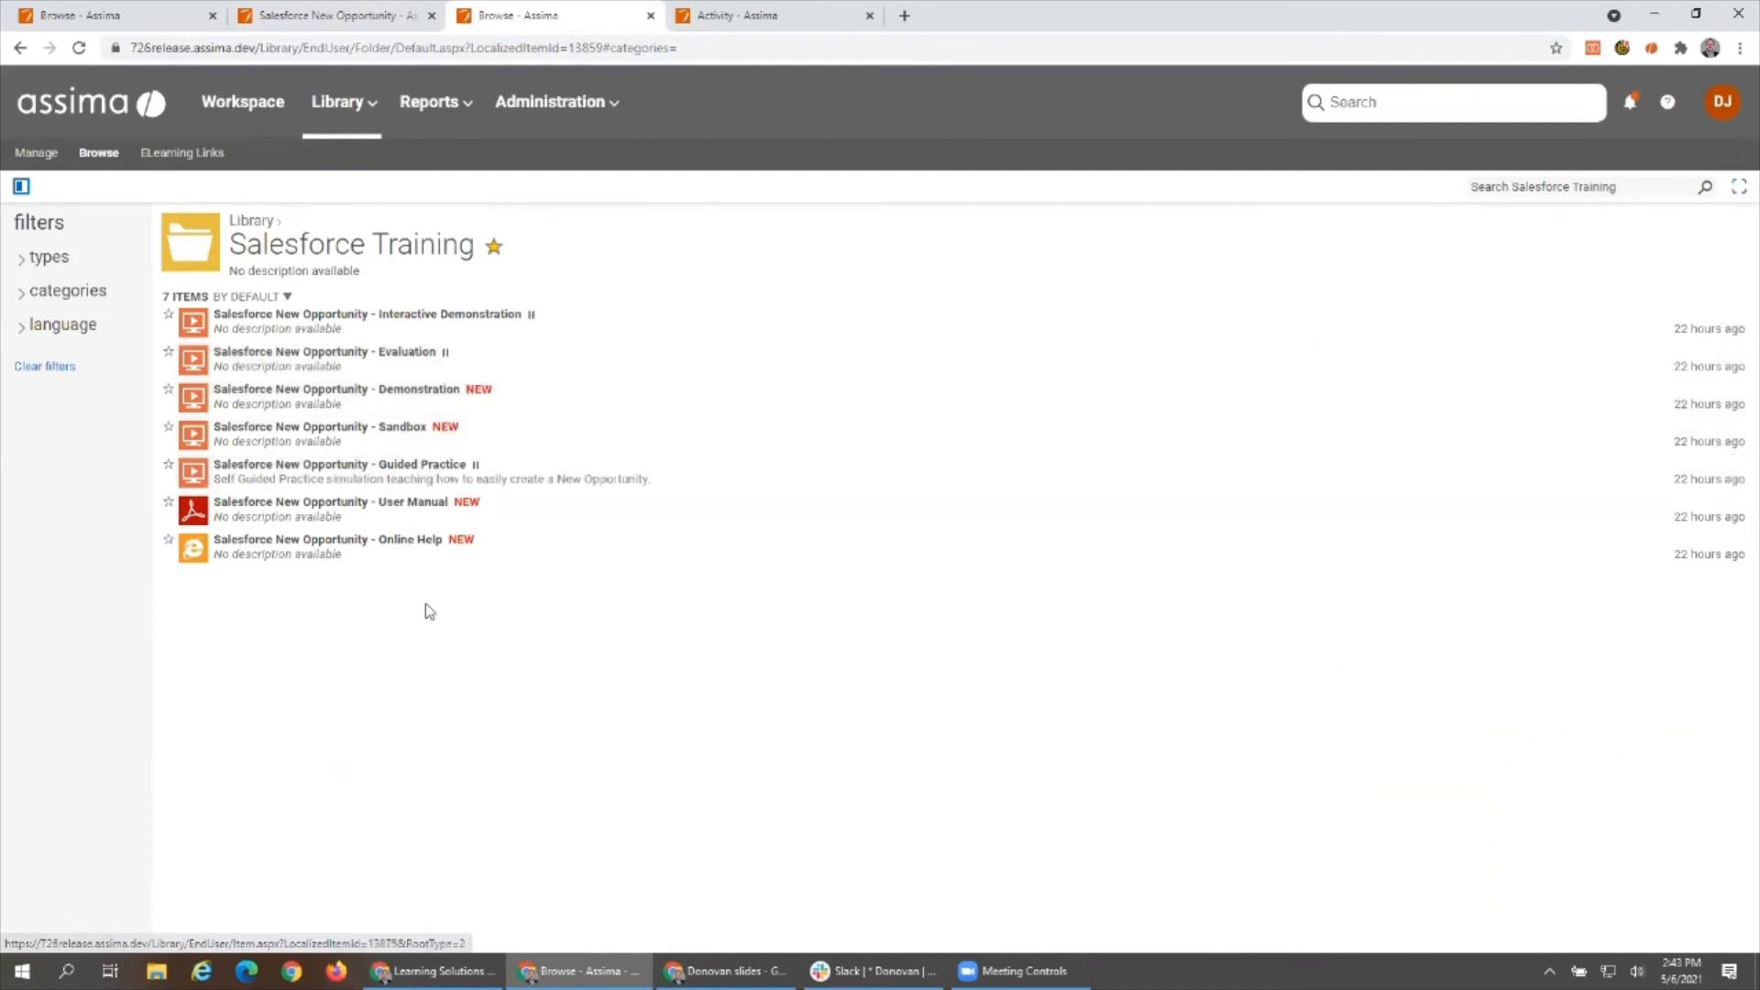
{"action": "mouse_move", "coordinate": [395, 550]}
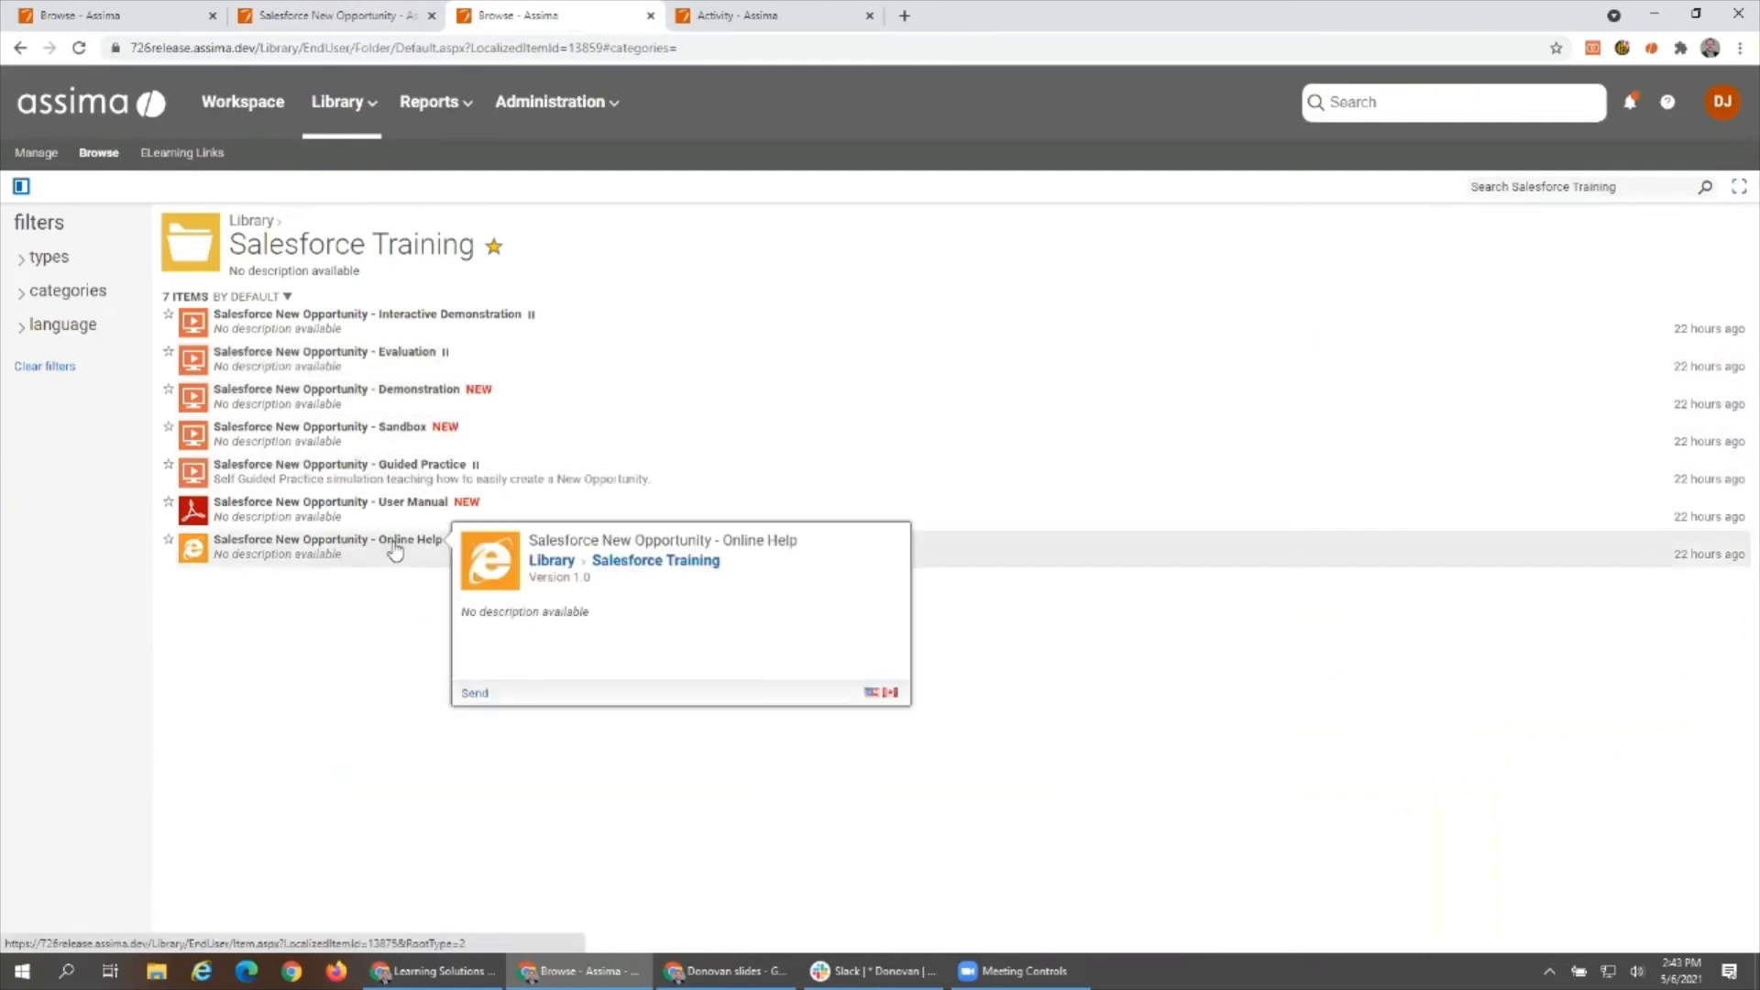
{"action": "left_click", "coordinate": [525, 666]}
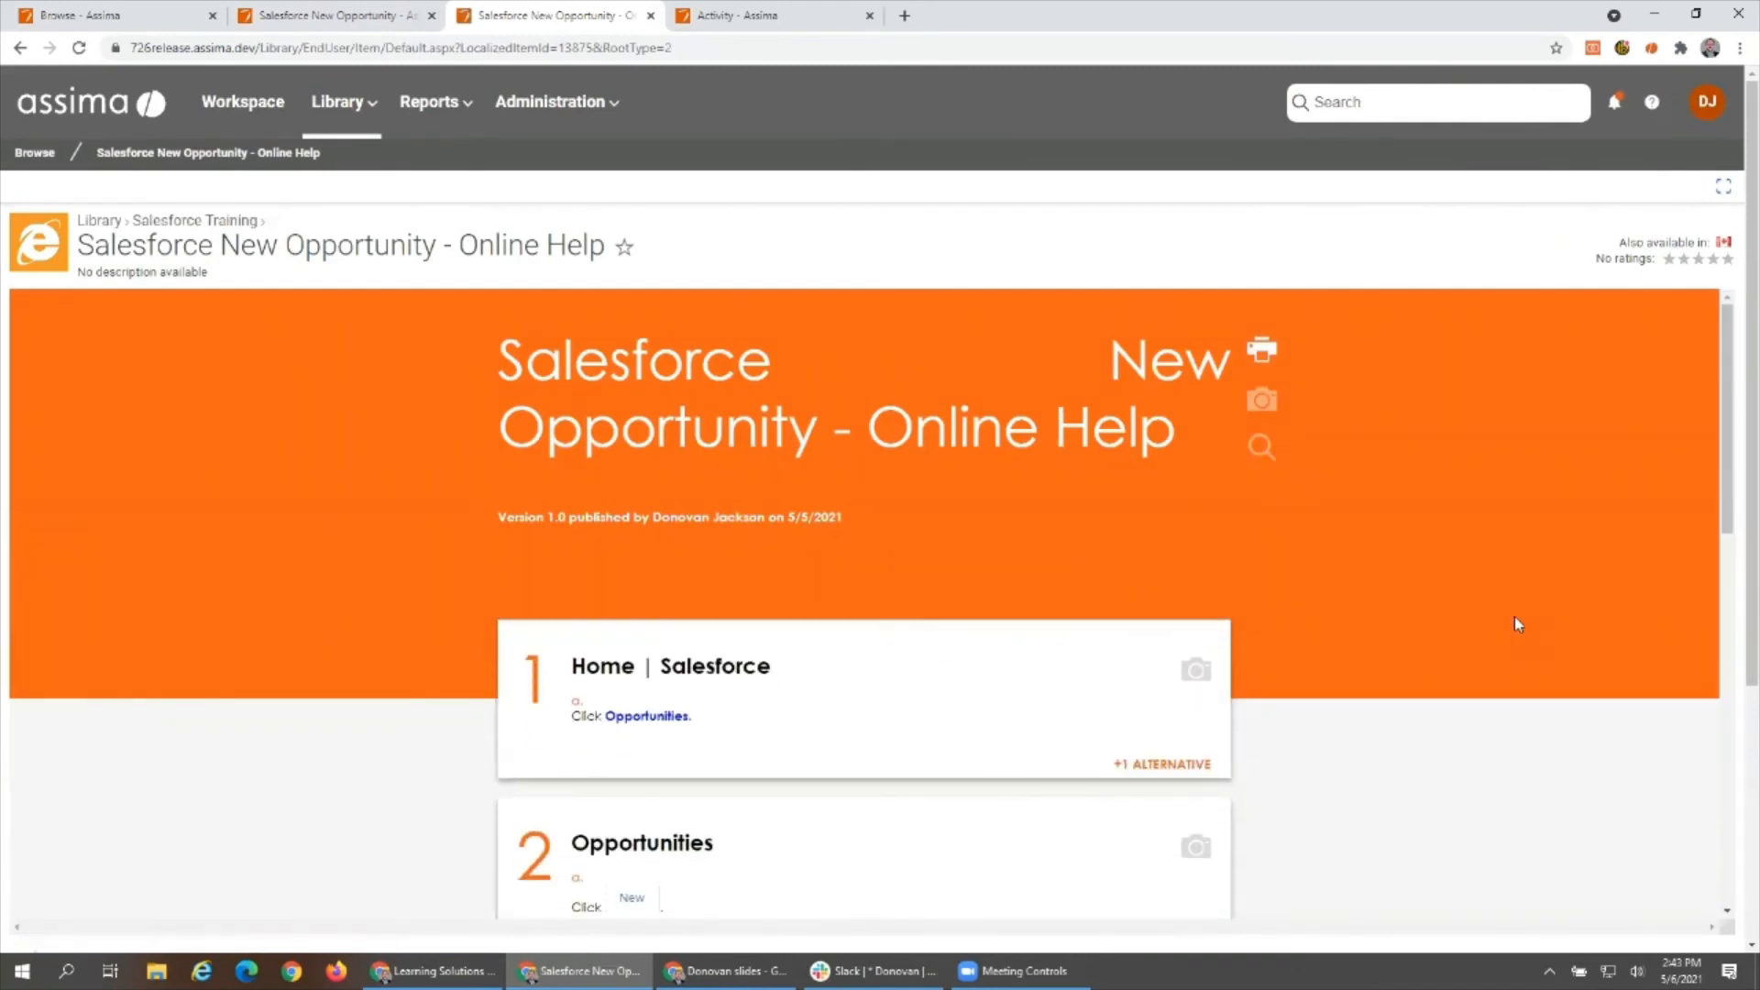
{"action": "scroll", "coordinate": [1517, 624], "scroll_direction": "down", "scroll_amount": 7}
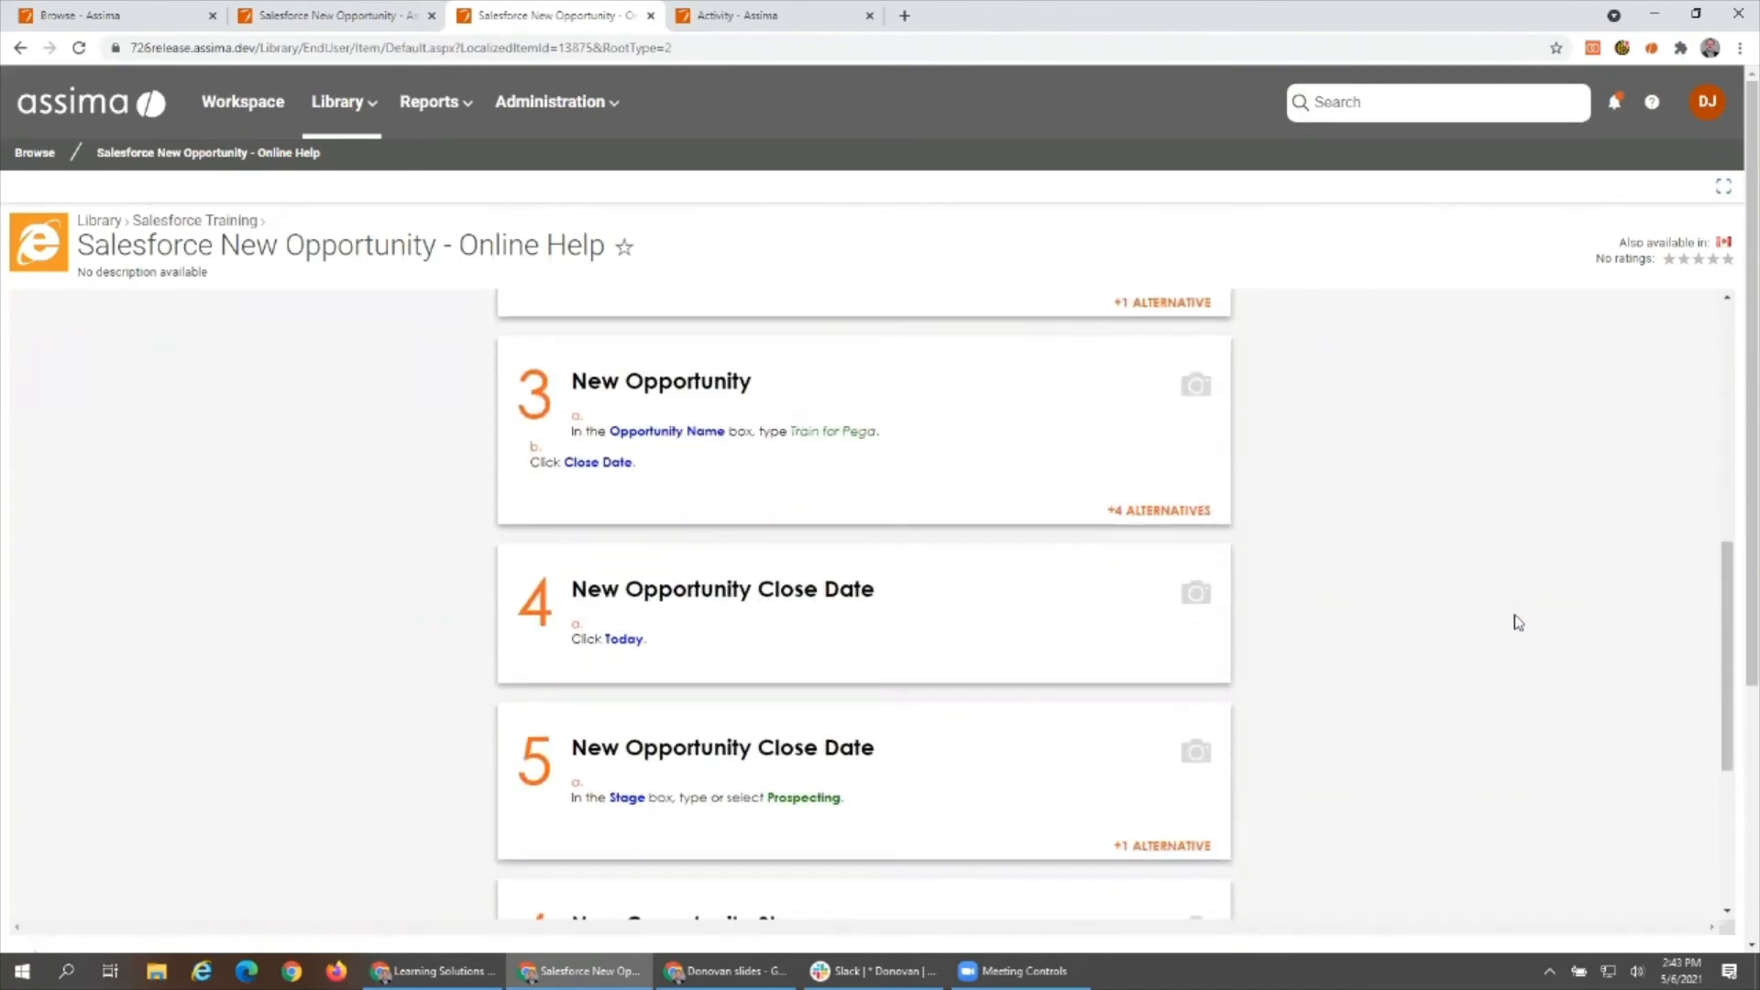
{"action": "scroll", "coordinate": [1517, 624], "scroll_direction": "down", "scroll_amount": 4}
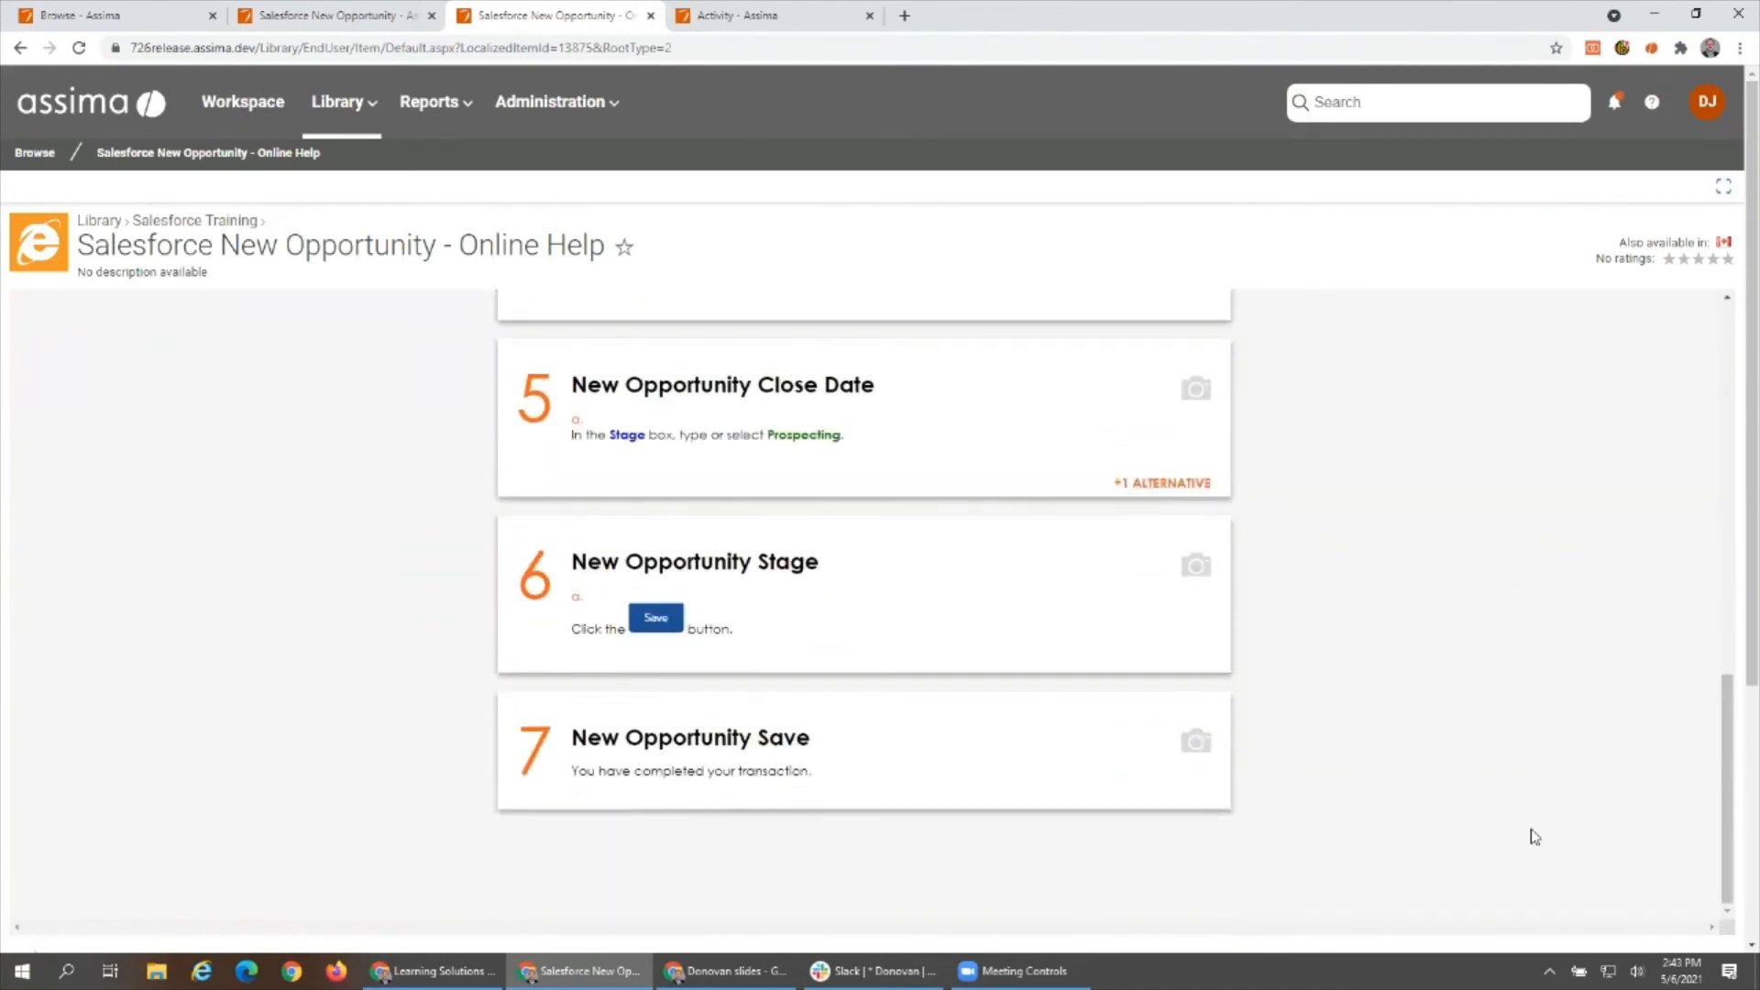
{"action": "scroll", "coordinate": [1577, 871], "scroll_direction": "up", "scroll_amount": 1}
{"action": "scroll", "coordinate": [1577, 869], "scroll_direction": "up", "scroll_amount": 4}
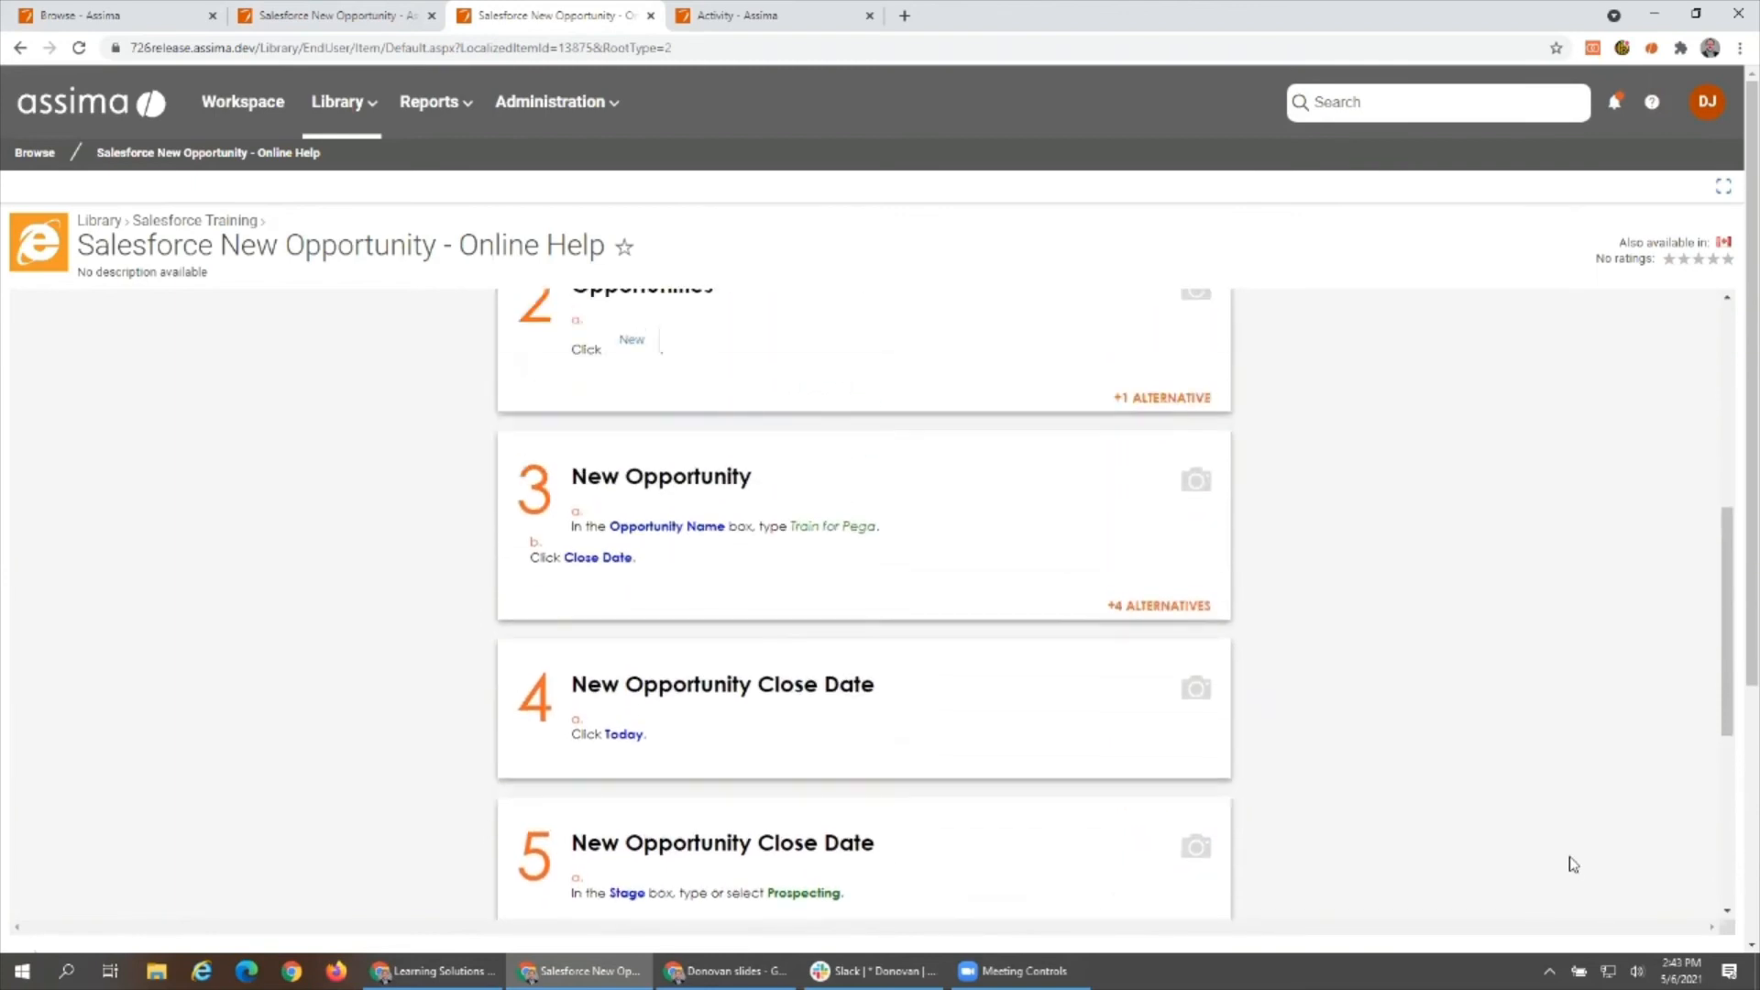
- Show the screenshot for help step 3, New Opportunity, and expand its alternatives to view Alternative 3 and Alternative 4
{"action": "left_click", "coordinate": [1196, 479]}
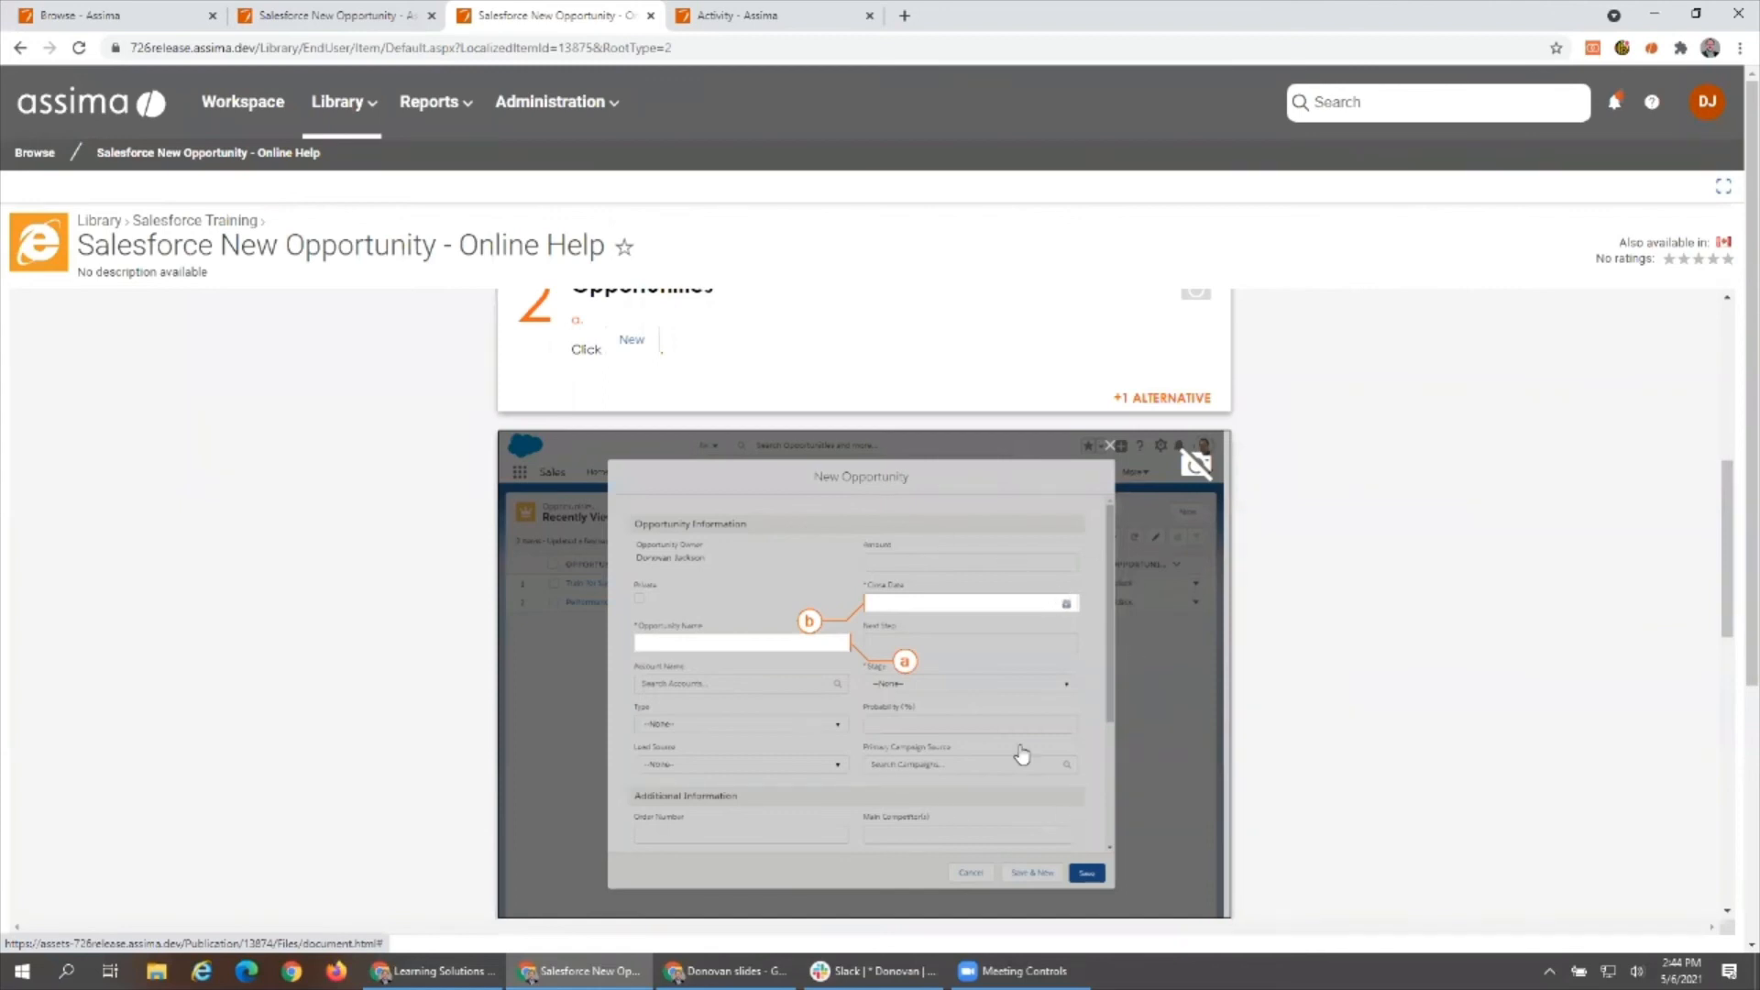
{"action": "scroll", "coordinate": [1022, 754], "scroll_direction": "down", "scroll_amount": 4}
{"action": "left_click", "coordinate": [1130, 739]}
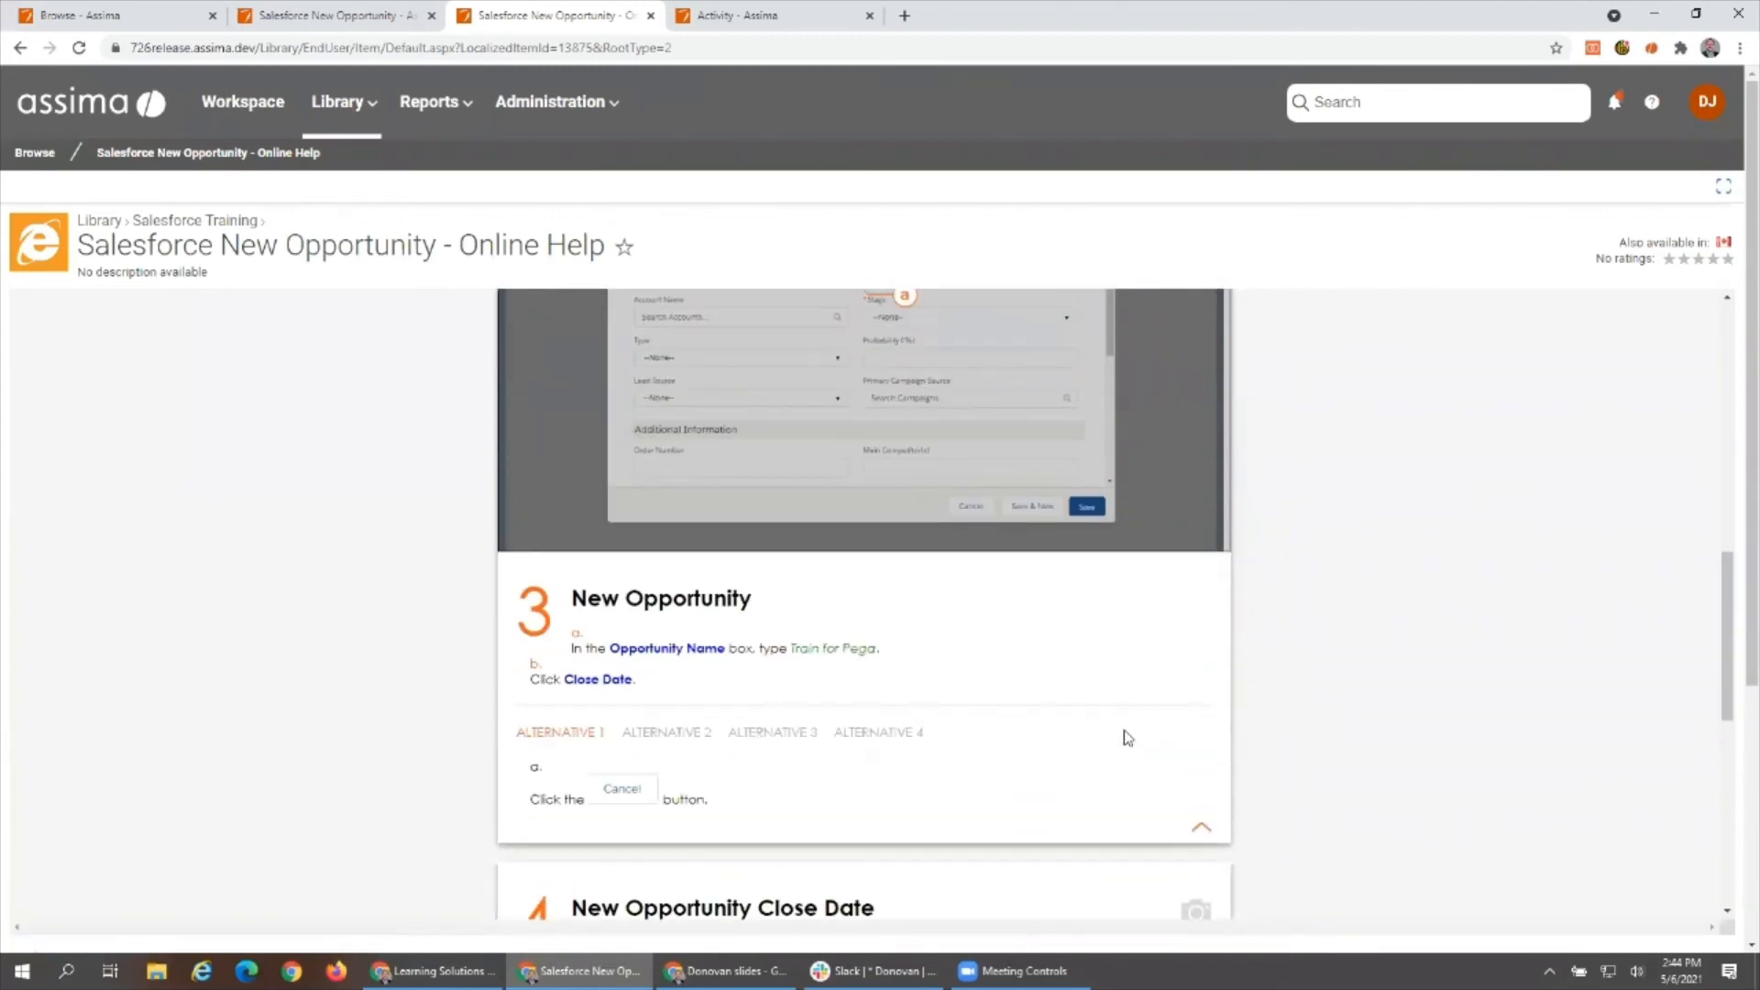
{"action": "left_click", "coordinate": [749, 738]}
{"action": "left_click", "coordinate": [878, 739]}
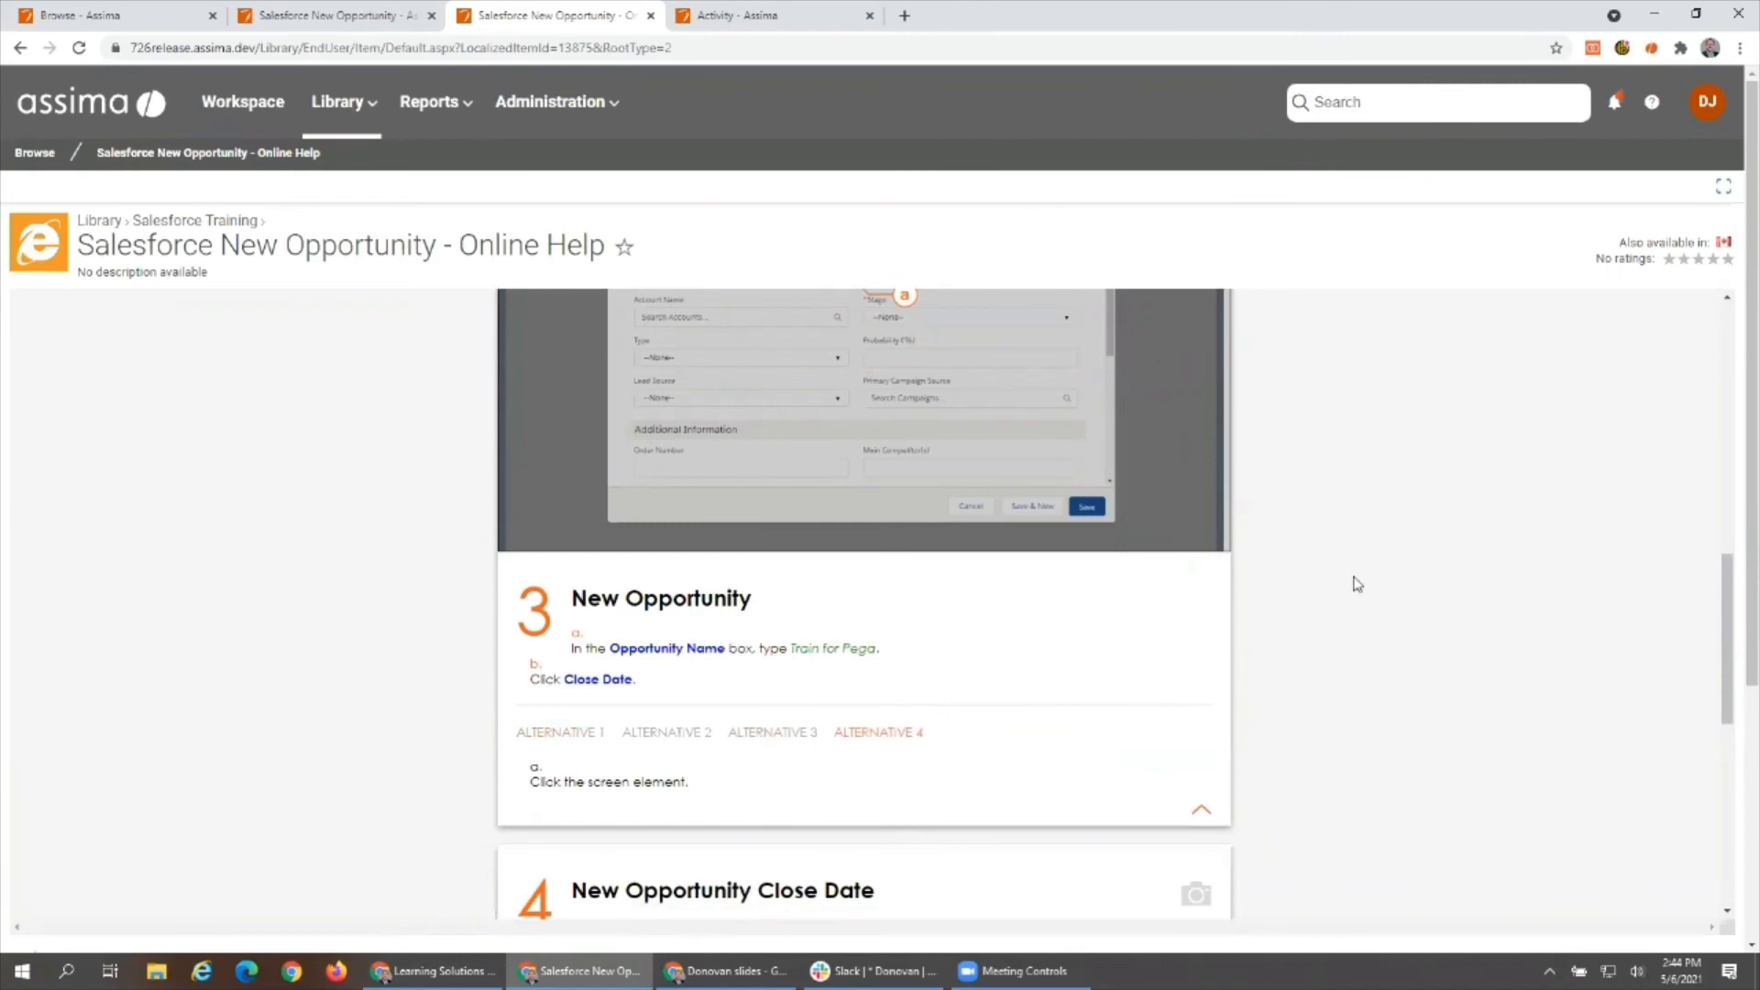
- Return to Salesforce Training, launch the Sandbox simulation, and explore its home page and the Accounts, Tasks and Leads pages
{"action": "left_click", "coordinate": [226, 229]}
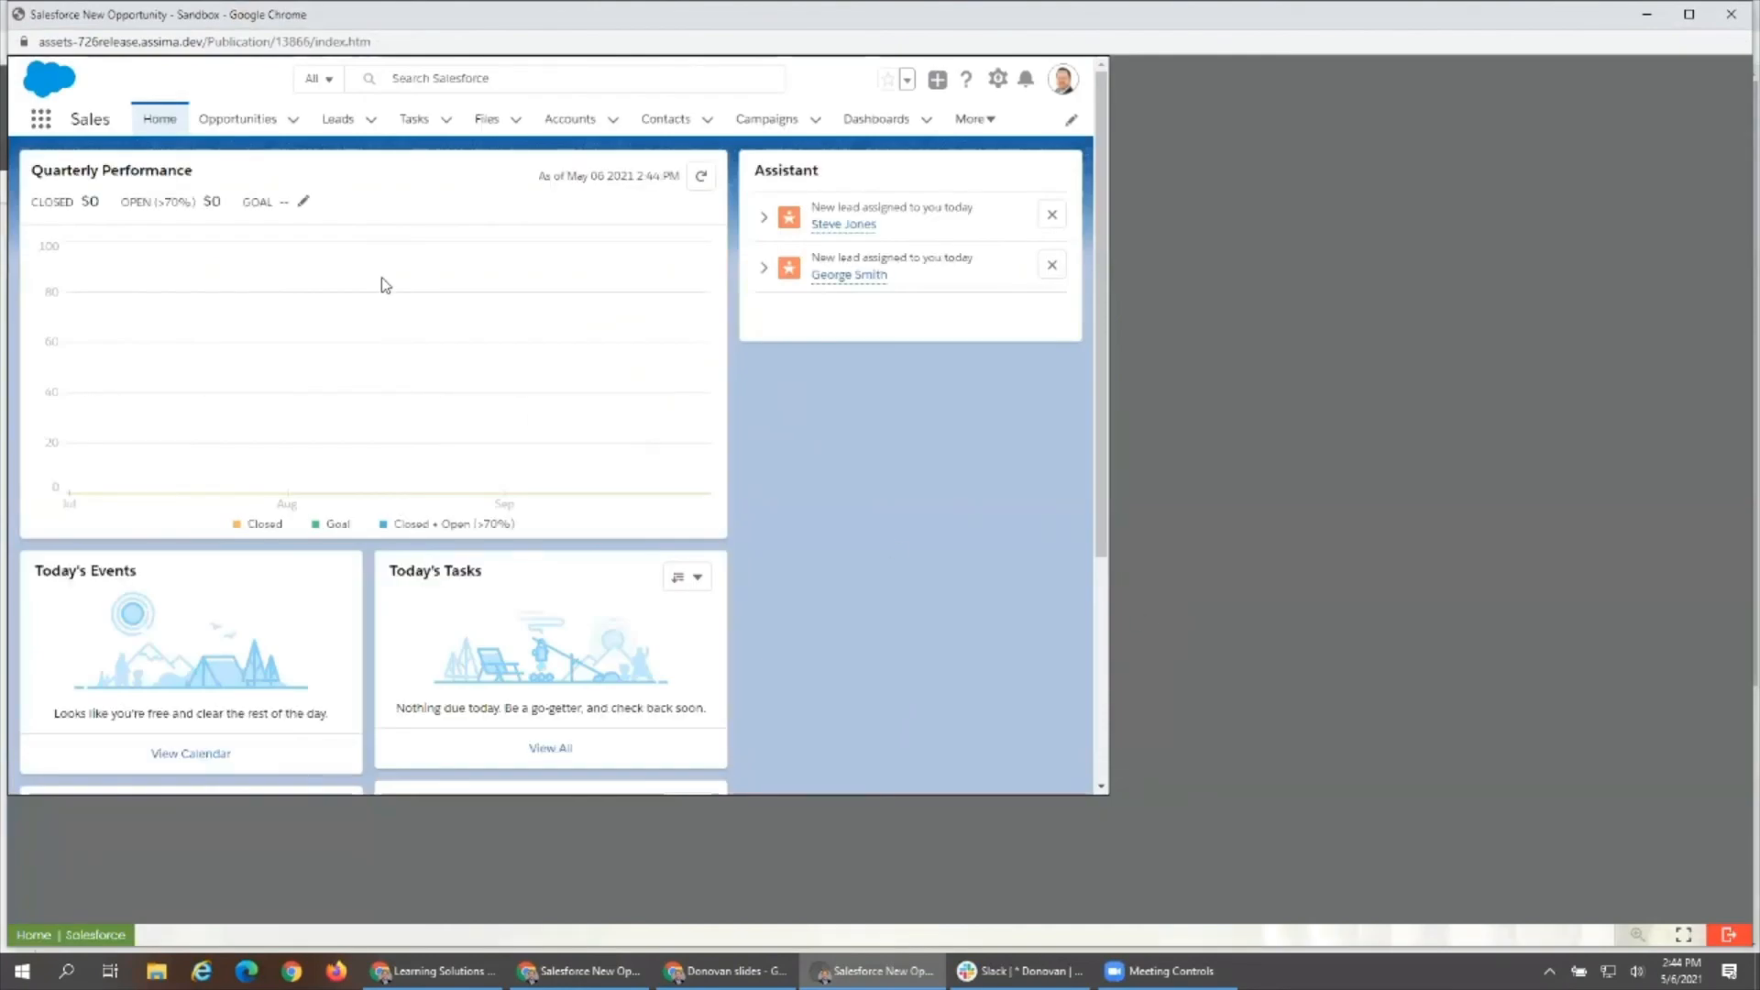
{"action": "scroll", "coordinate": [385, 286], "scroll_direction": "down", "scroll_amount": 4}
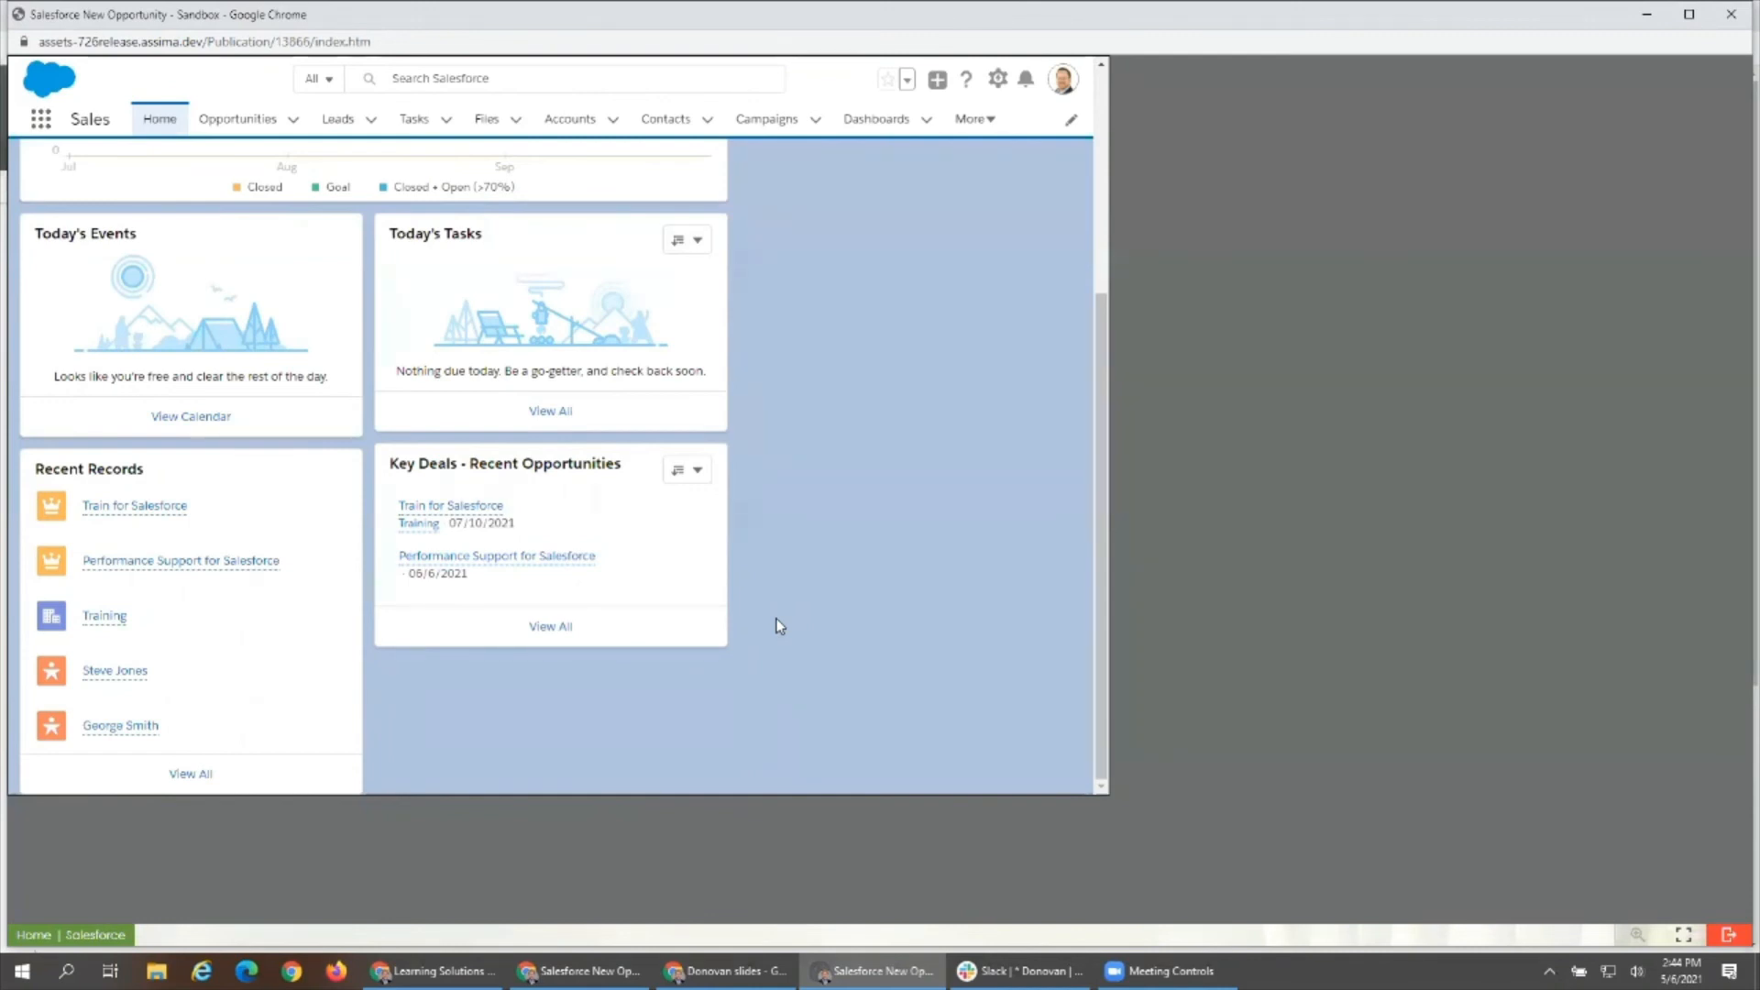
{"action": "left_click", "coordinate": [580, 128]}
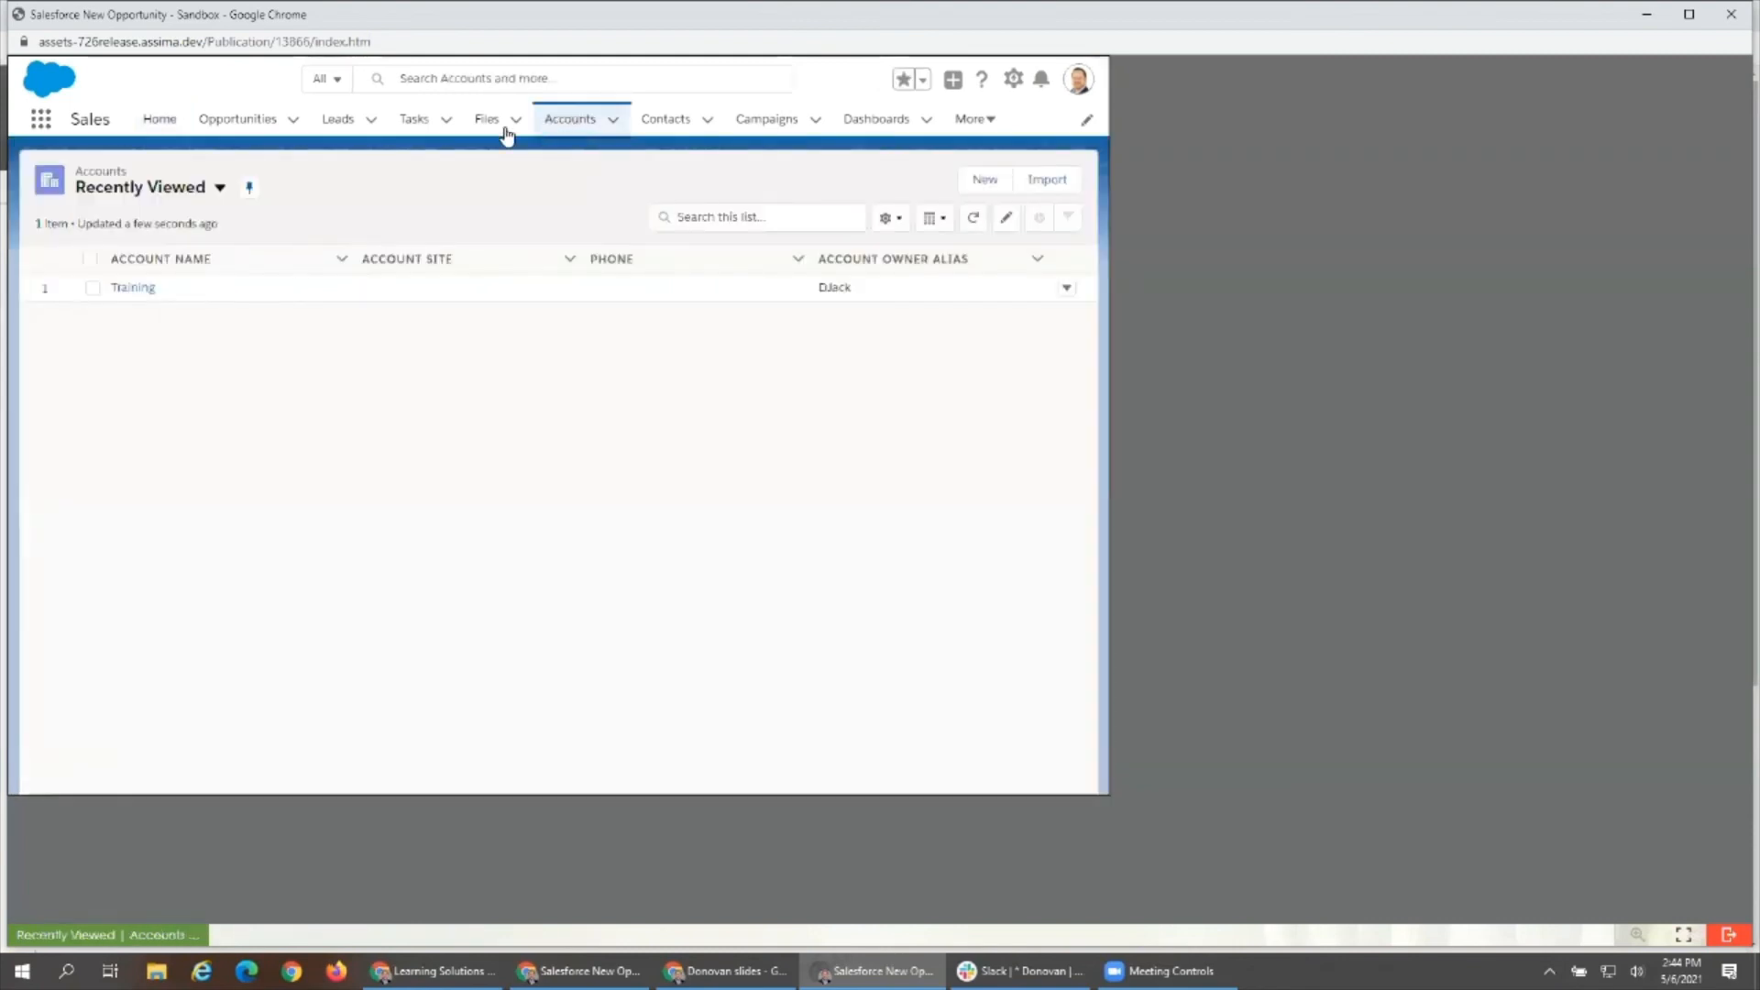
{"action": "left_click", "coordinate": [418, 129]}
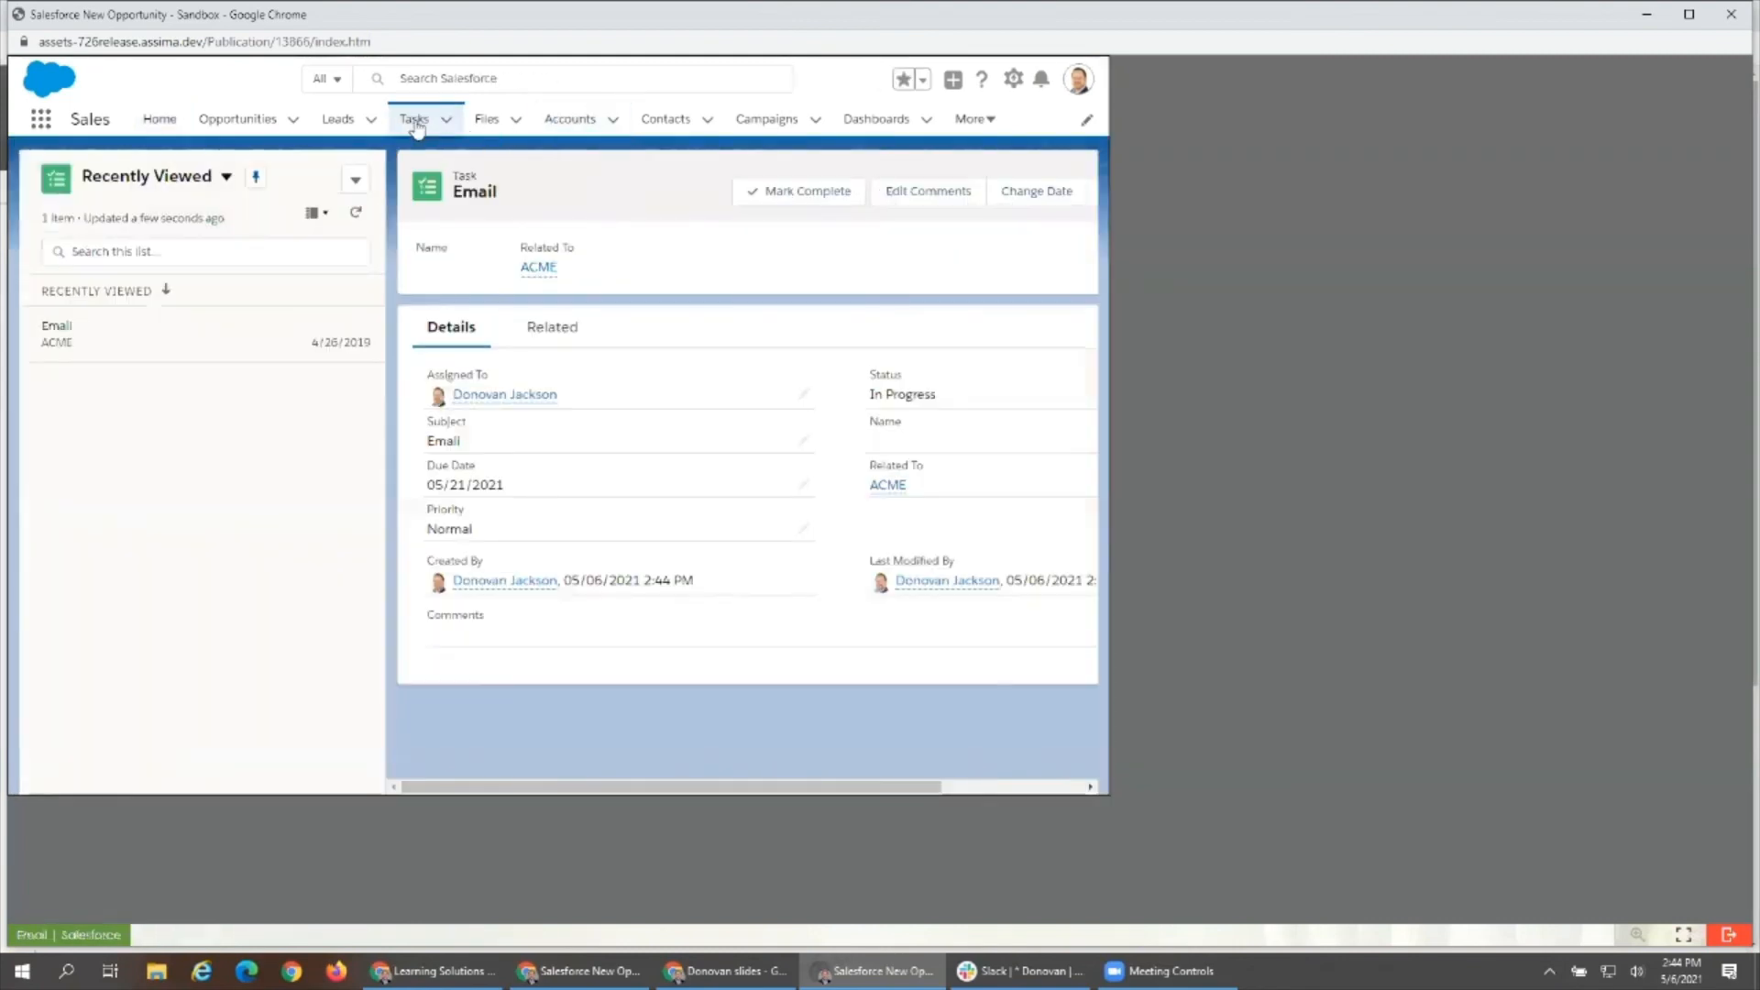
{"action": "left_click", "coordinate": [341, 122]}
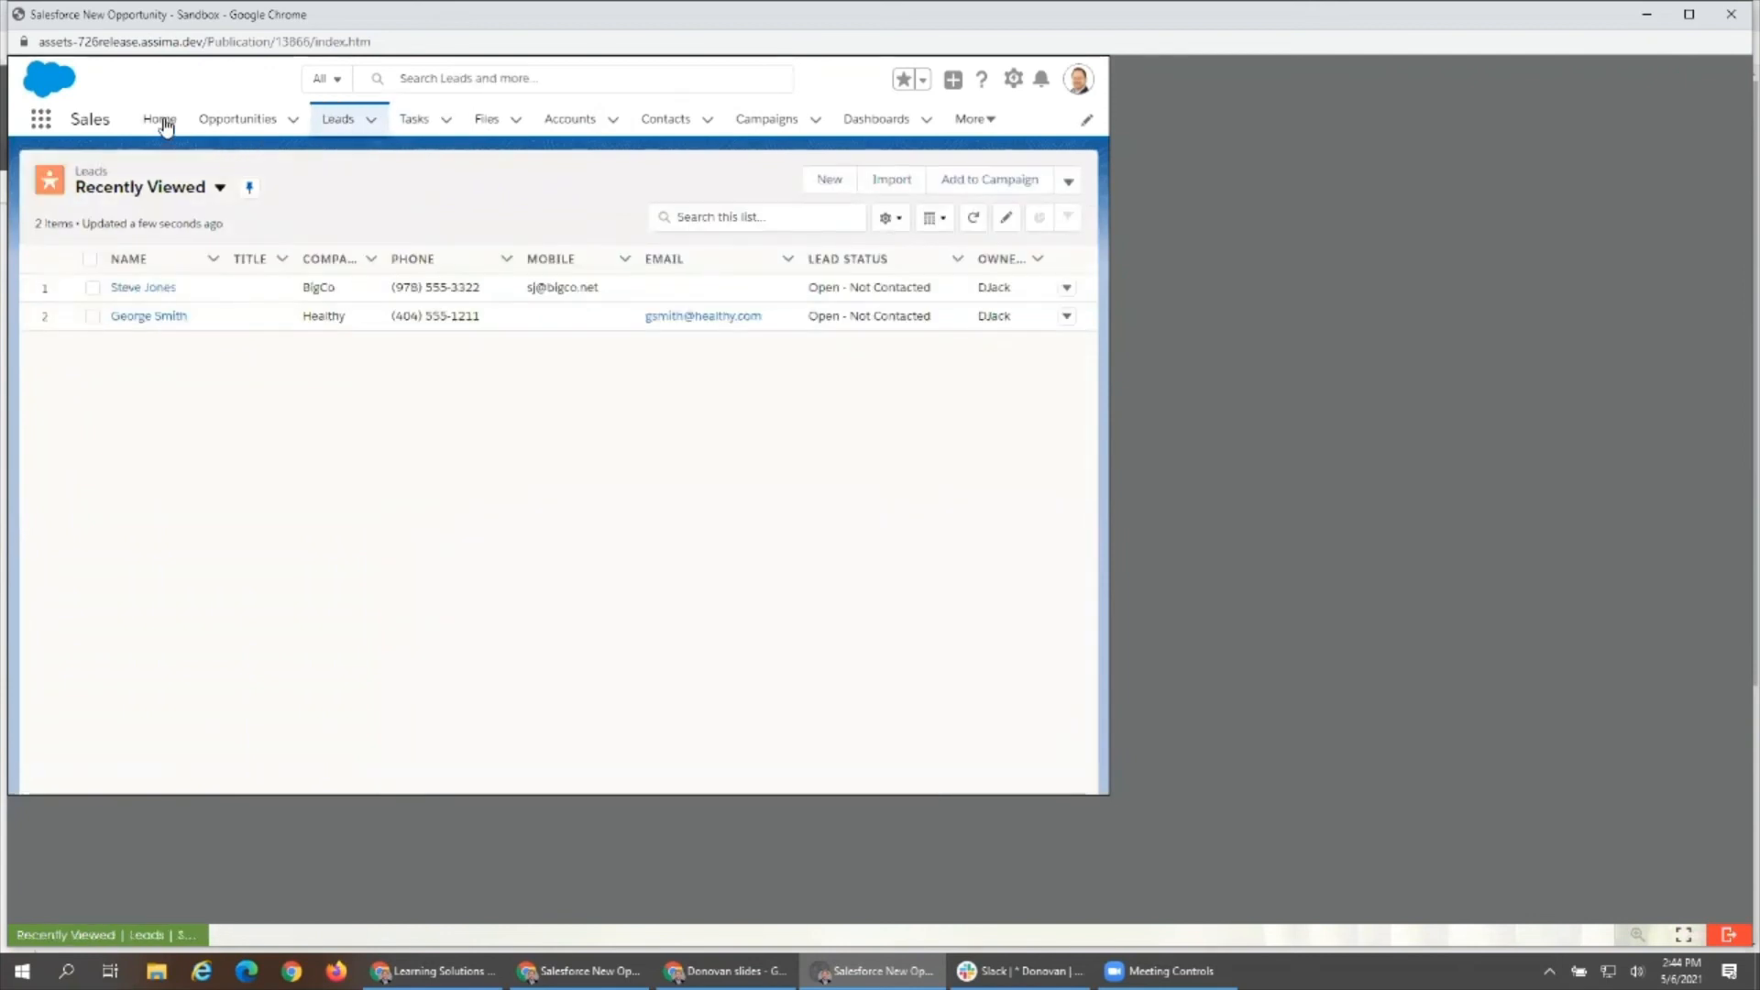
- Browse the sandbox's Home and Accounts pages, ending on the list of recently viewed opportunities
{"action": "left_click", "coordinate": [163, 123]}
{"action": "left_click", "coordinate": [579, 123]}
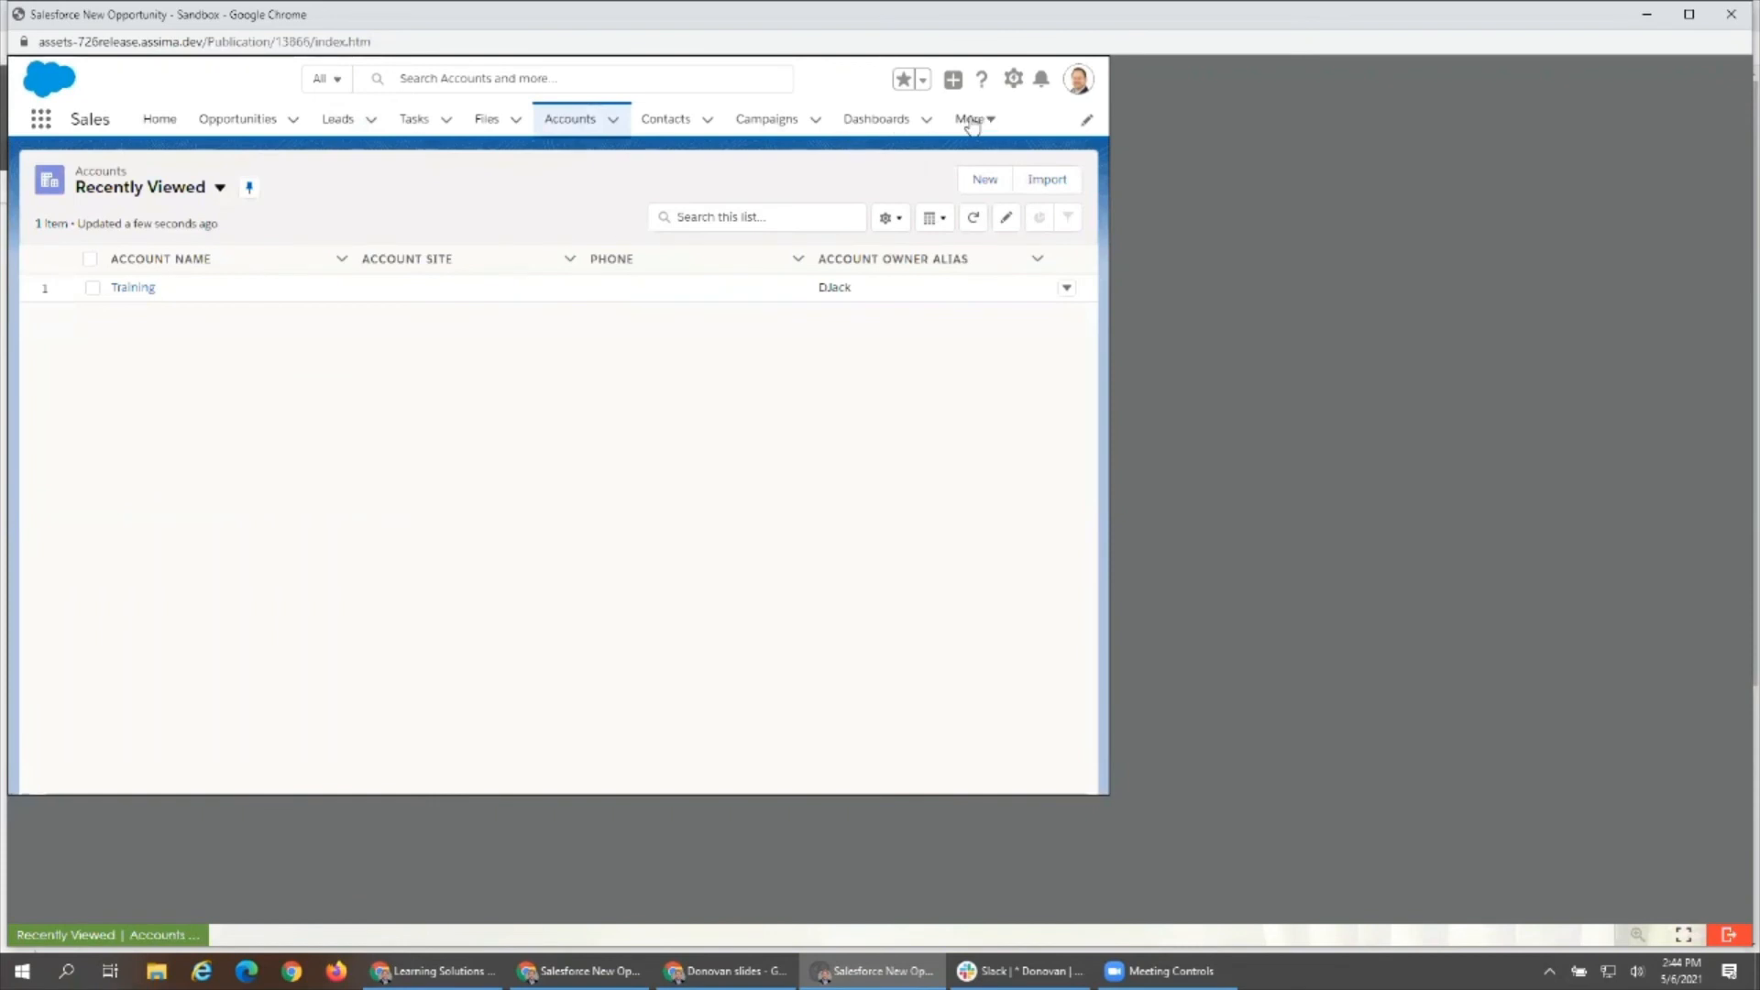
{"action": "left_click", "coordinate": [250, 125]}
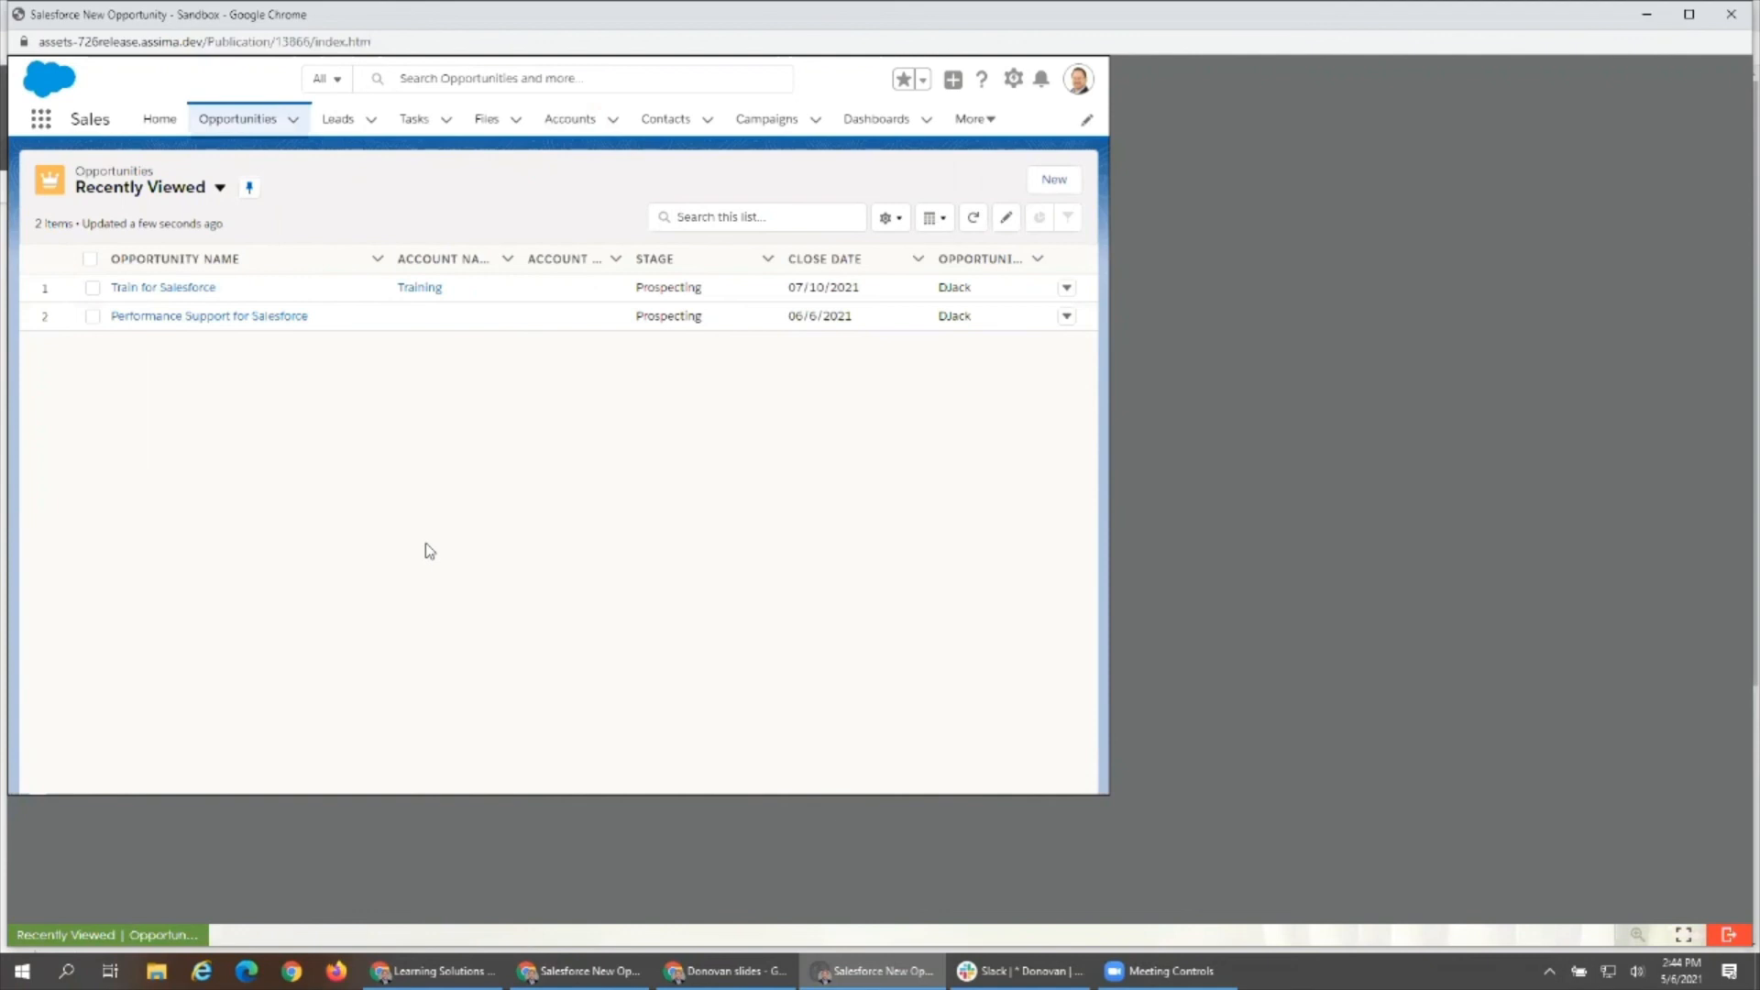
- Show the blank New Opportunity form, cancel it without saving, and exit the sandbox lesson
{"action": "left_click", "coordinate": [1056, 186]}
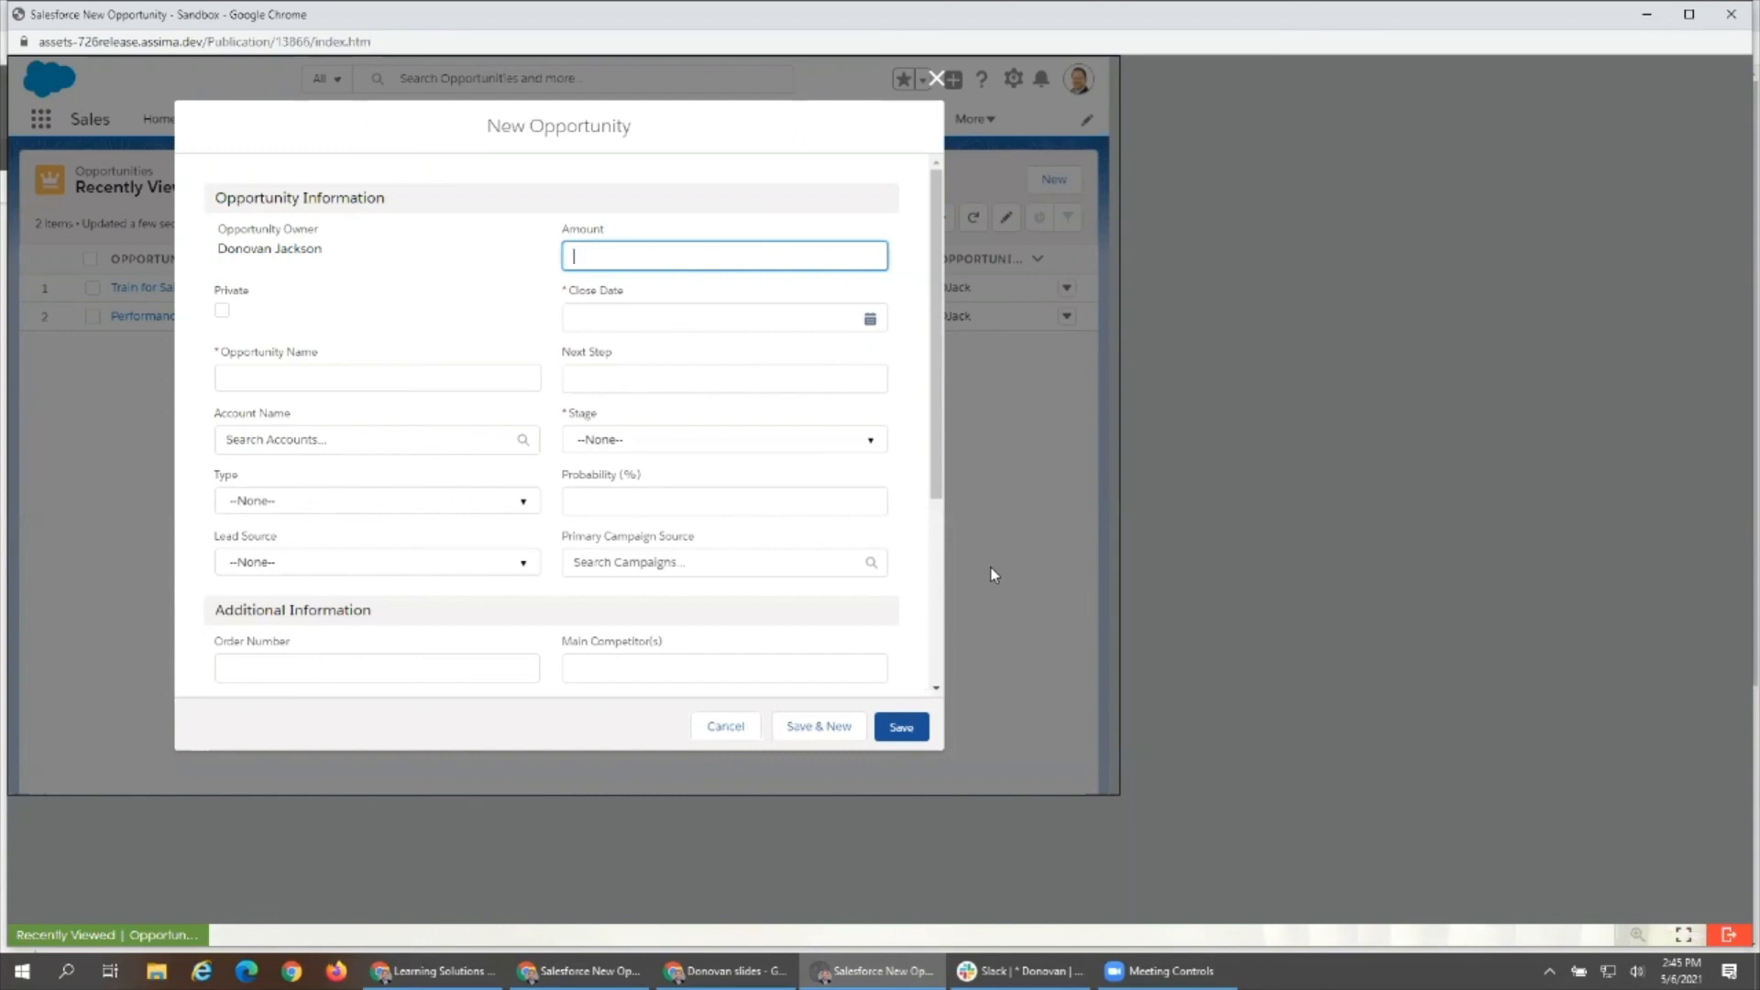
{"action": "left_click", "coordinate": [726, 727]}
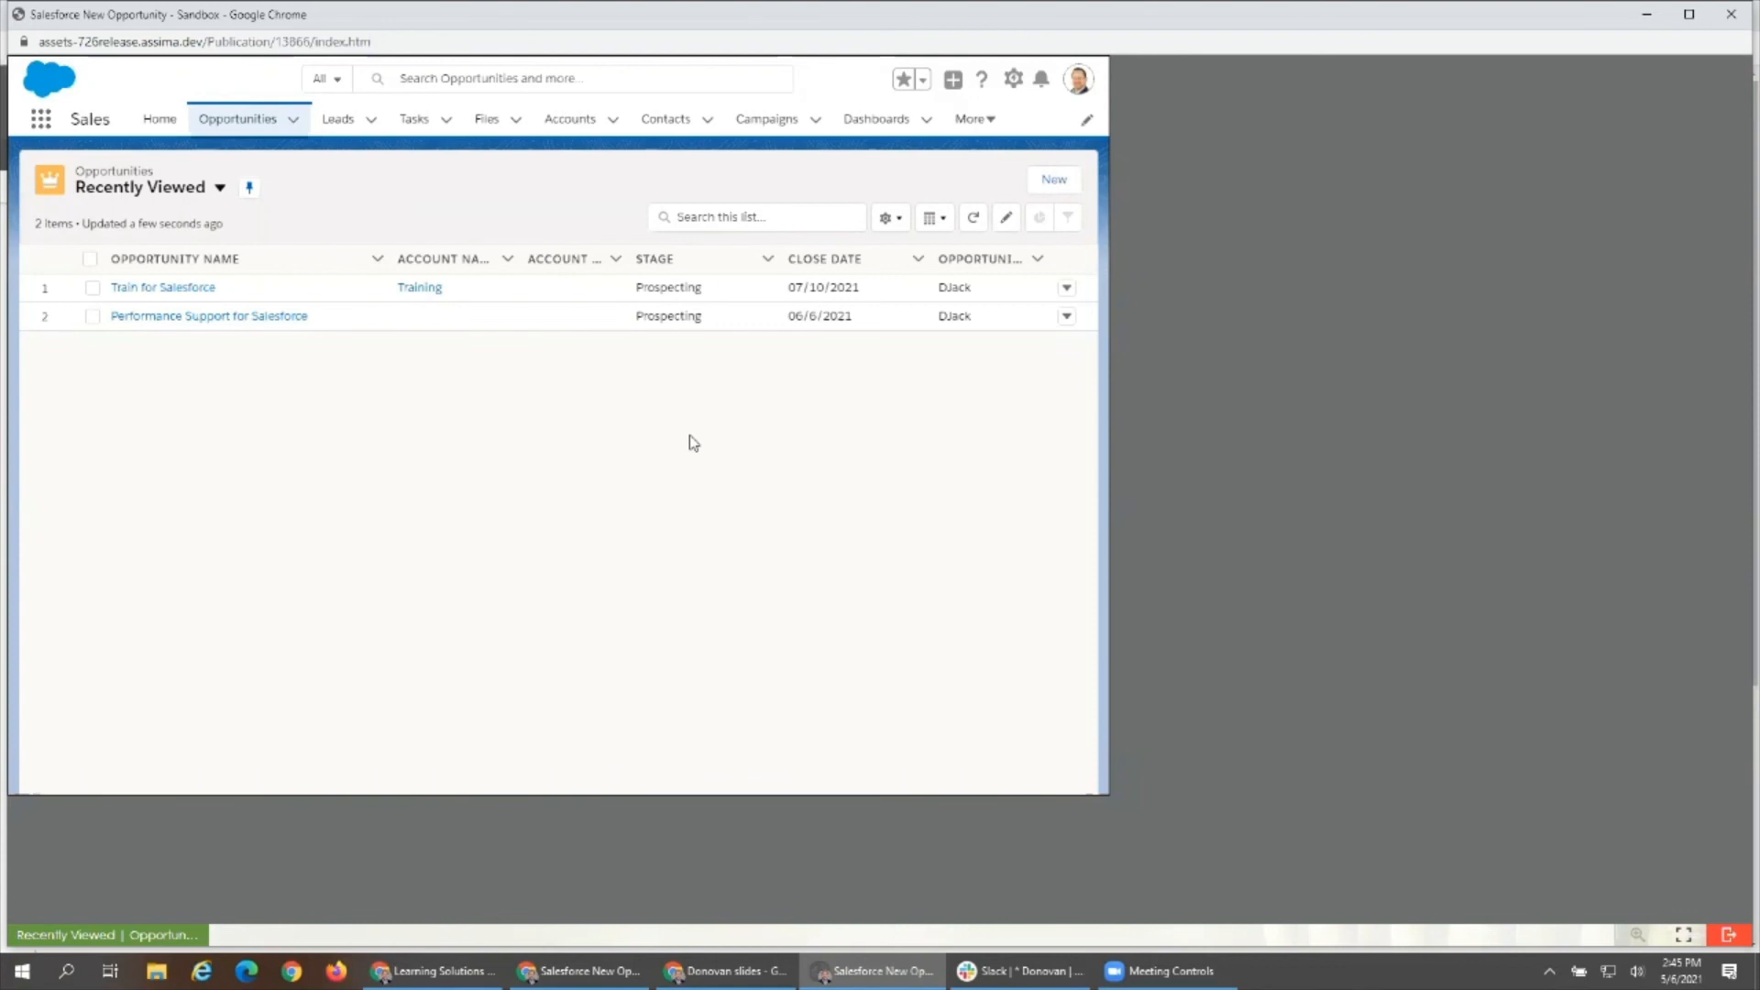
{"action": "left_click", "coordinate": [1730, 936]}
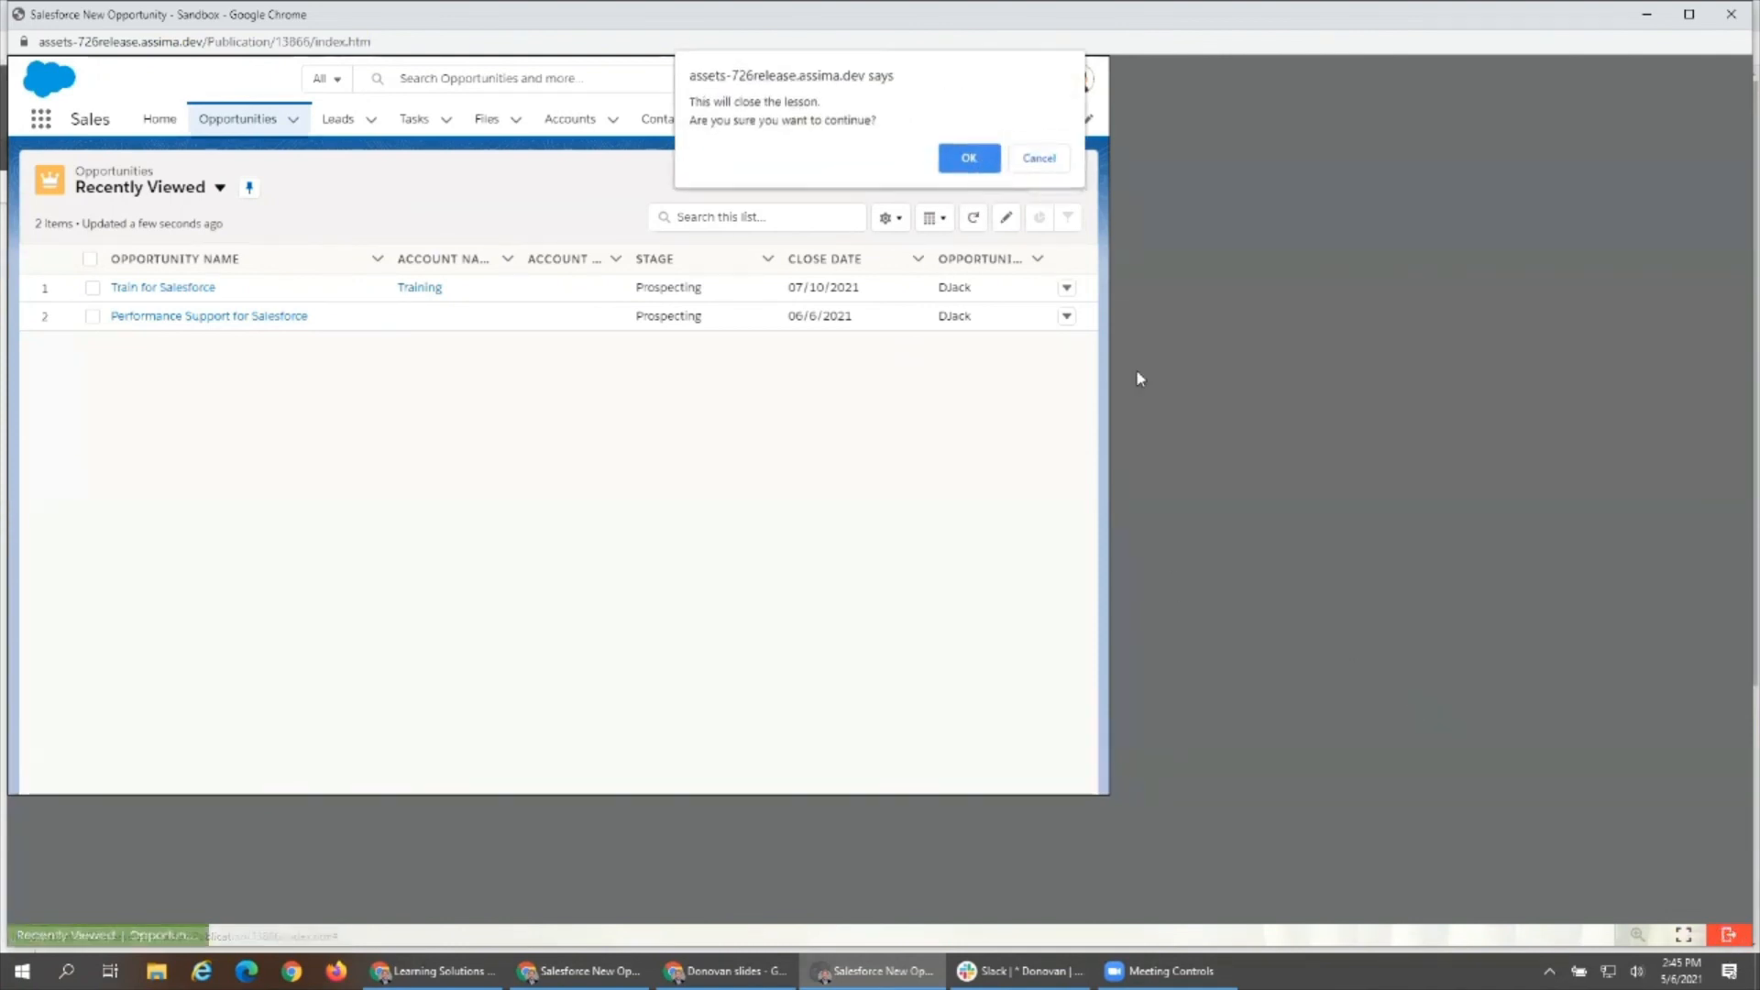
{"action": "key", "text": "Return"}
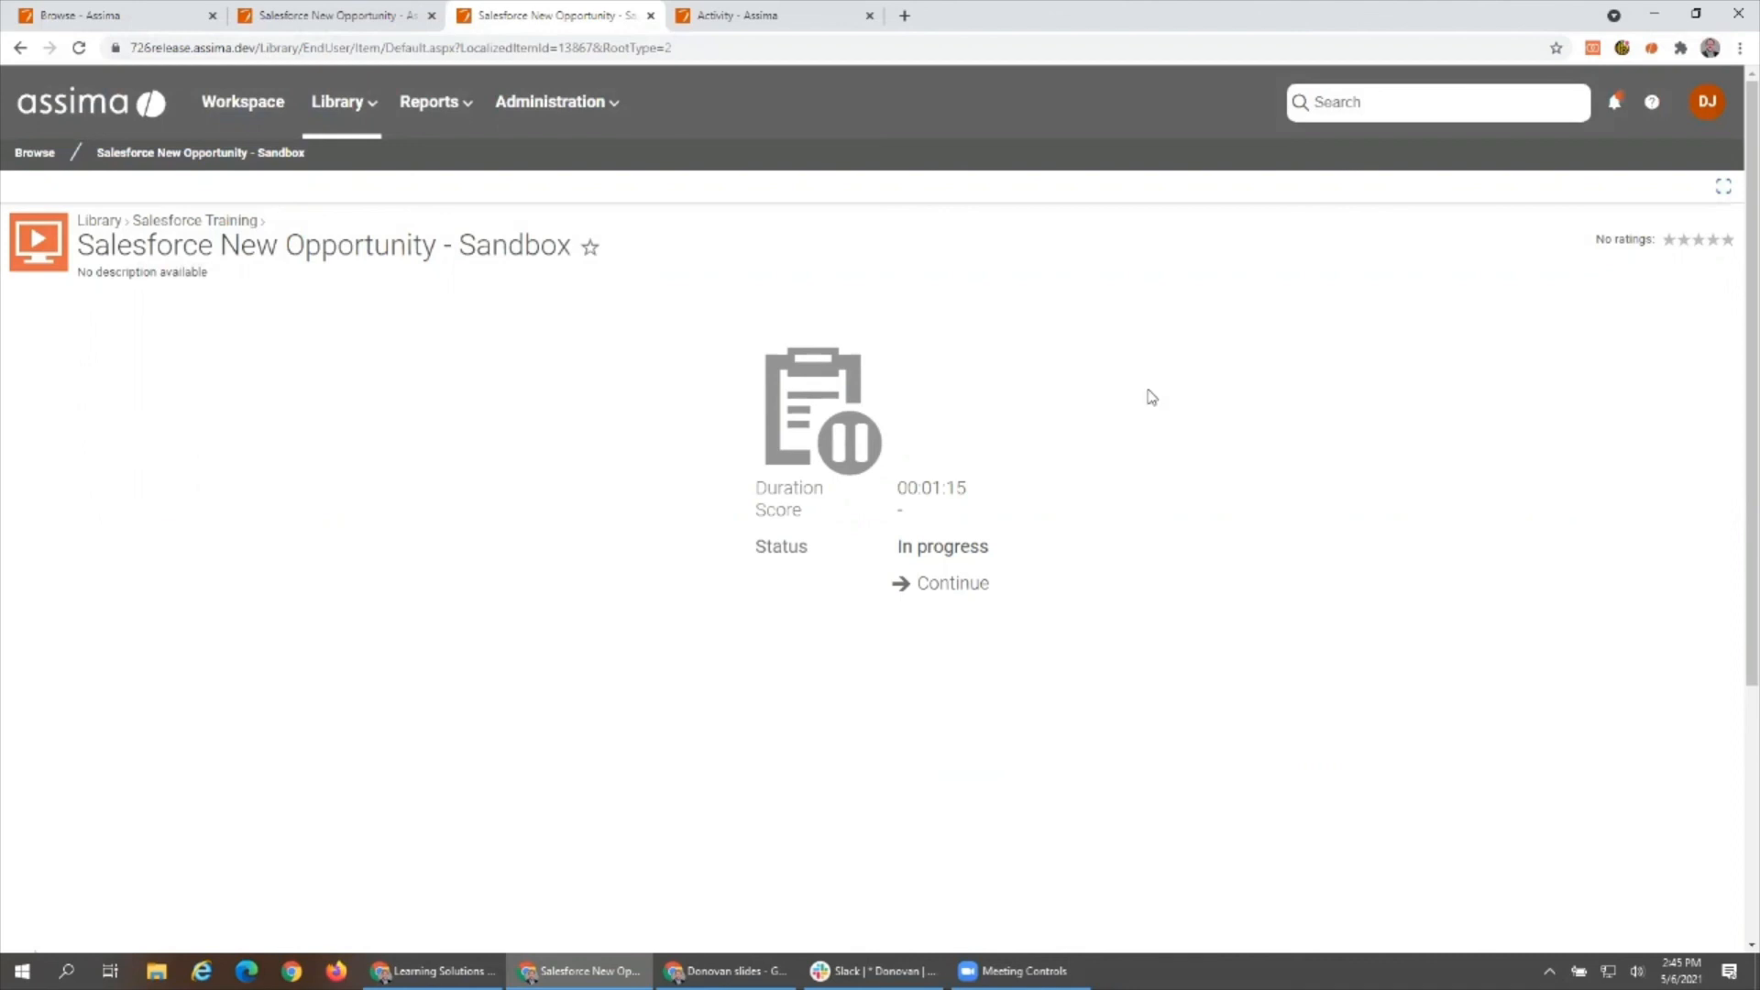
- Review the monthly user Activity report and go to the list of saved reports
{"action": "left_click", "coordinate": [738, 21]}
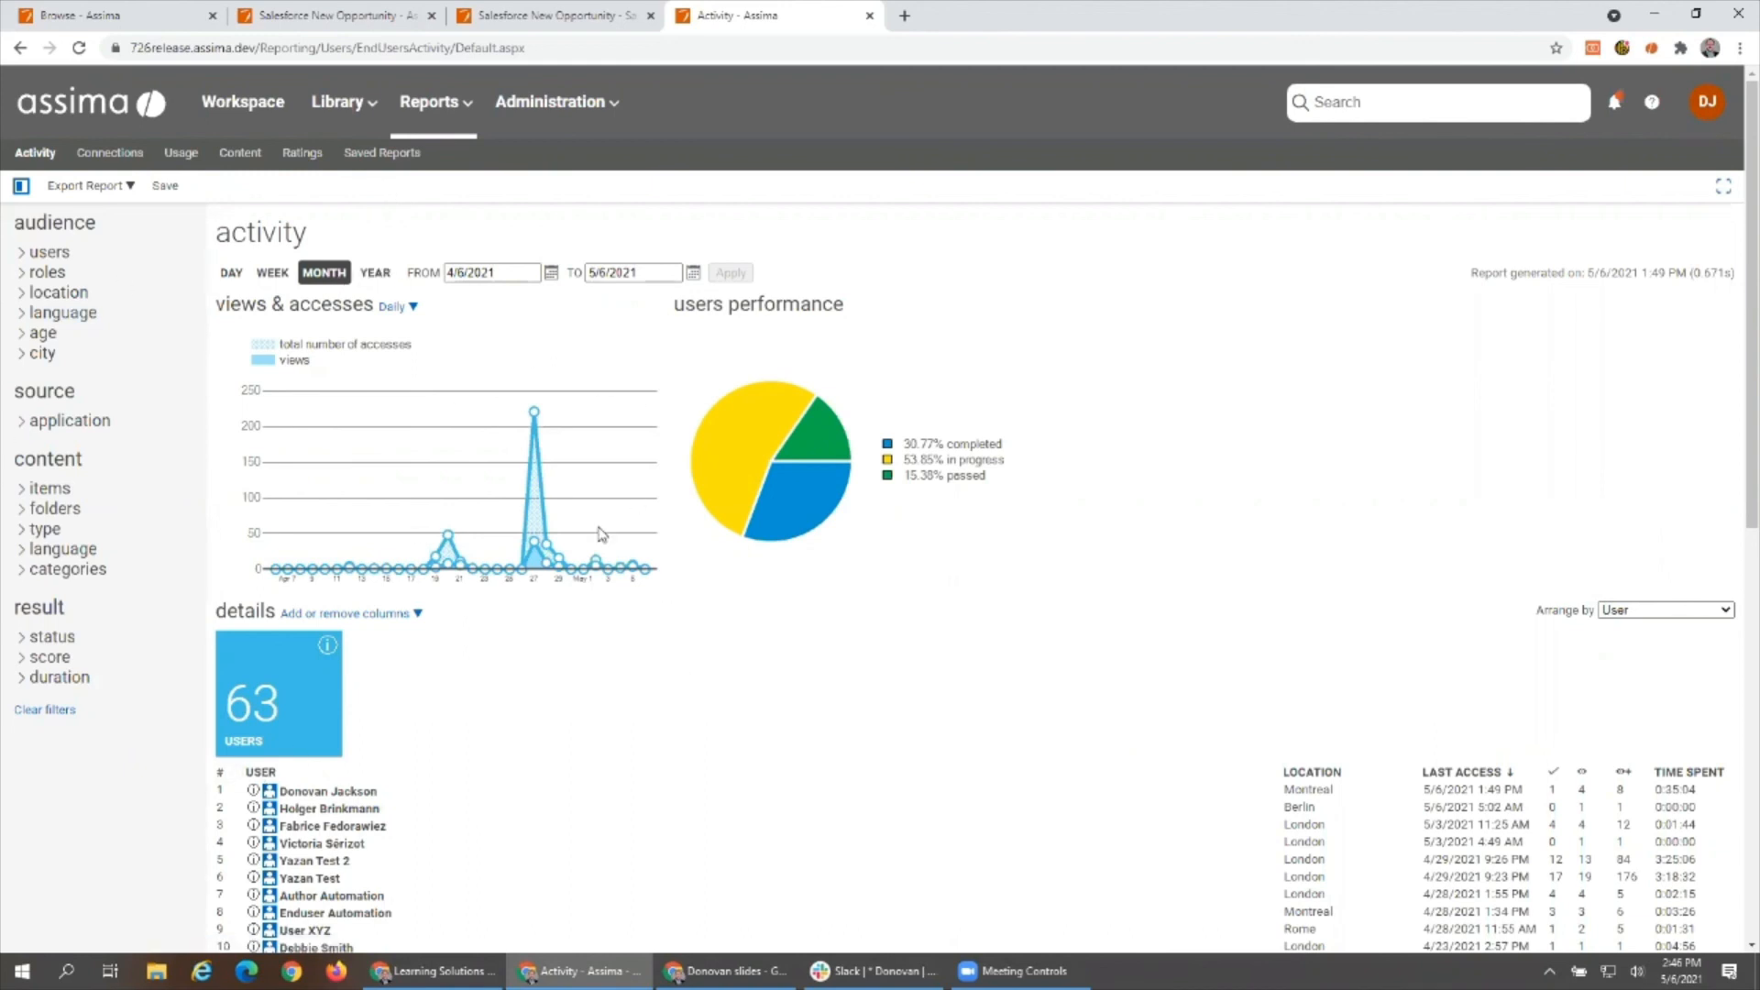
{"action": "left_click", "coordinate": [385, 158]}
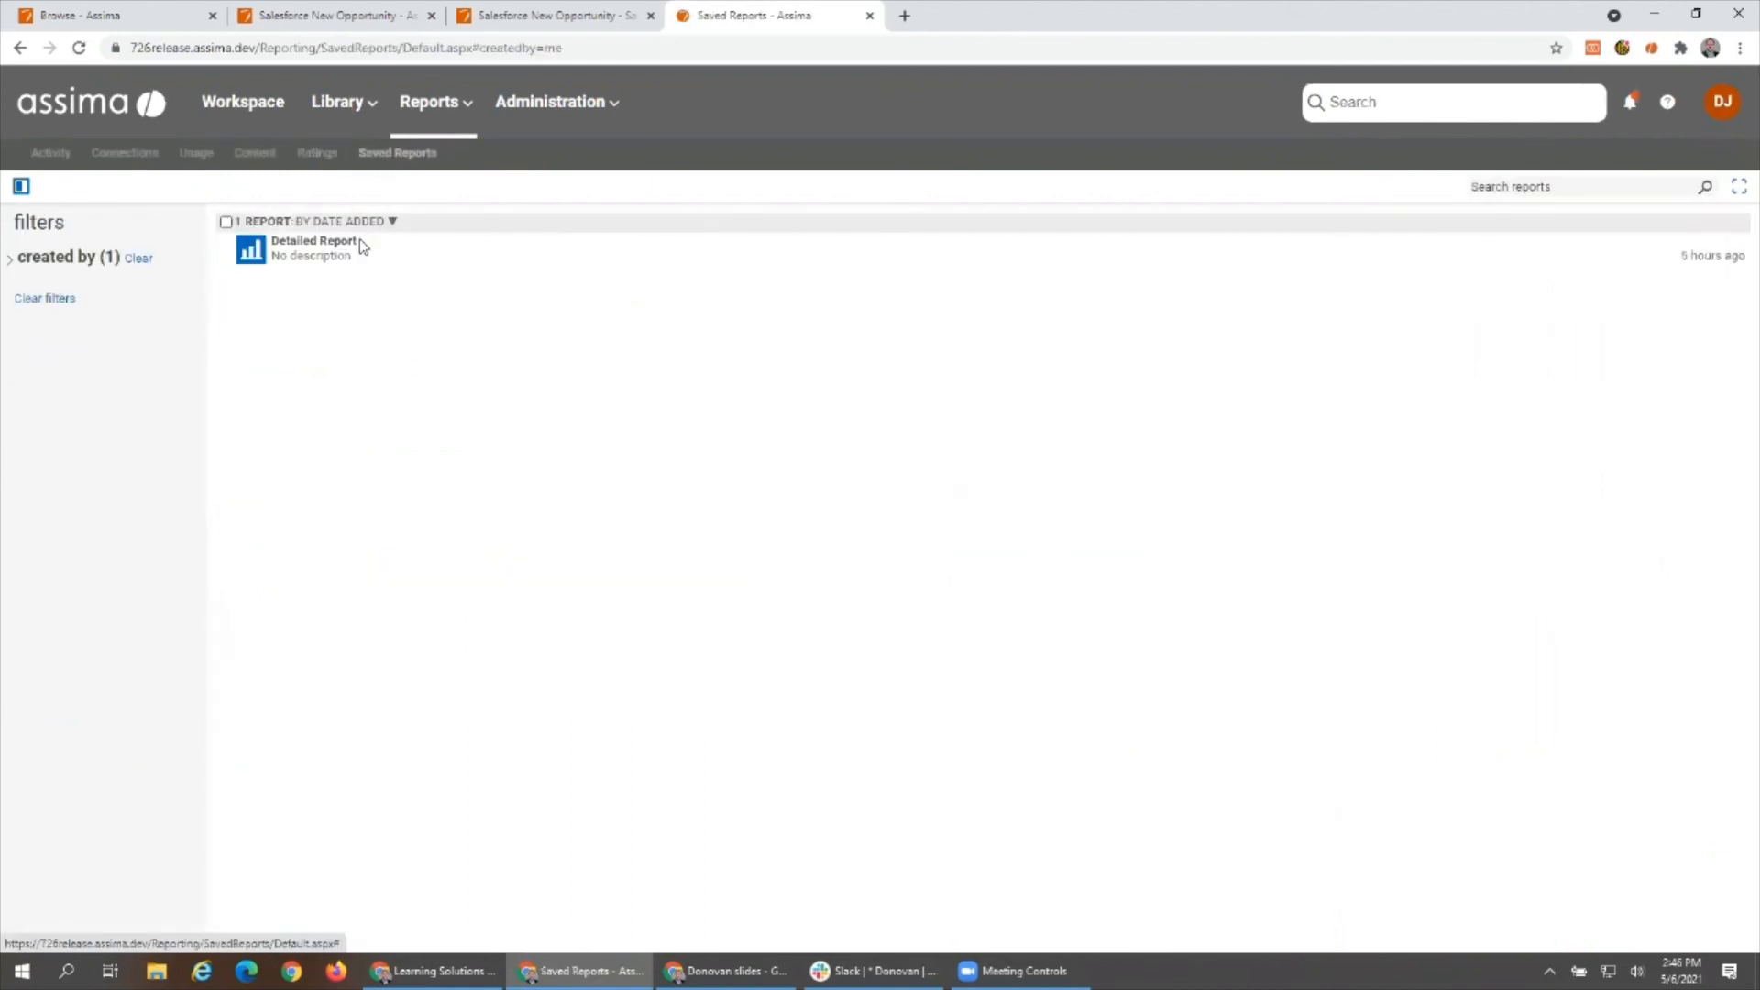